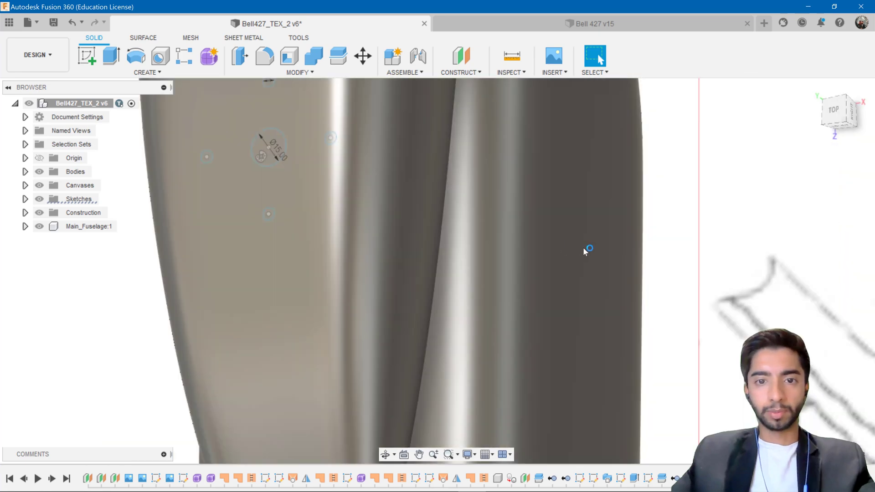
# Set the diameter of the central shaft's sketch circle to 12.5 cm and finish the sketch.
pyautogui.scroll(3, 410, 292)
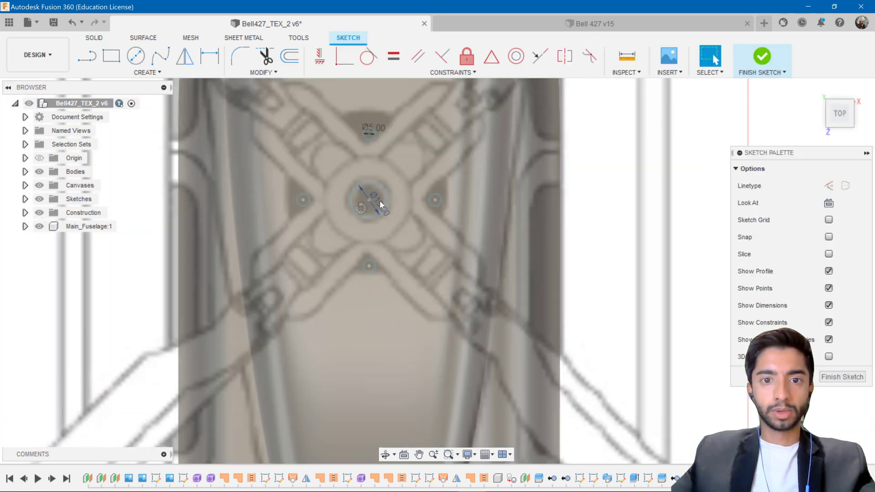
pyautogui.doubleClick(379, 201)
pyautogui.write('12.5')
pyautogui.press('Return')
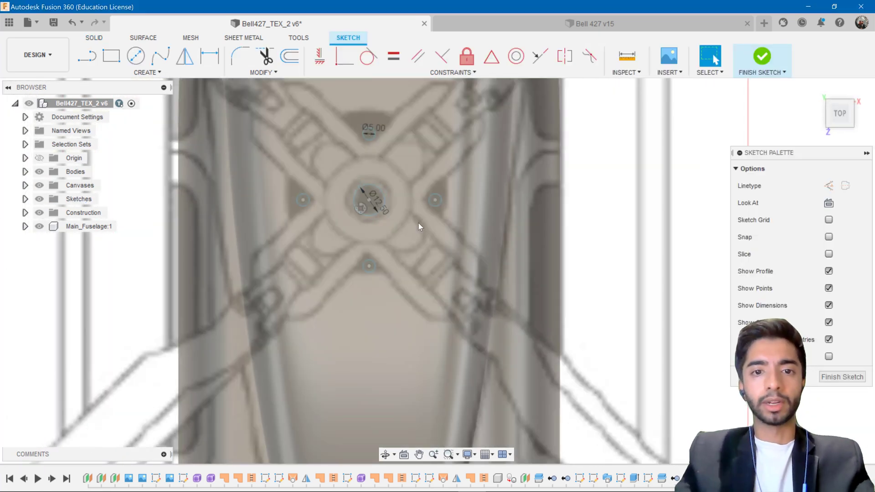
pyautogui.click(762, 59)
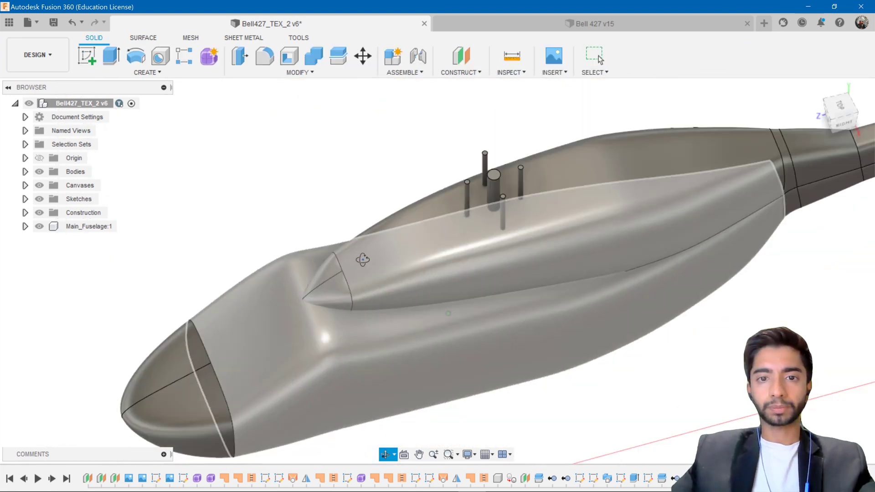
# Start a new sketch on the top face of the central rotor shaft.
pyautogui.keyDown('shift'); pyautogui.moveTo(362, 260); pyautogui.dragTo(490, 245, button='middle'); pyautogui.keyUp('shift')
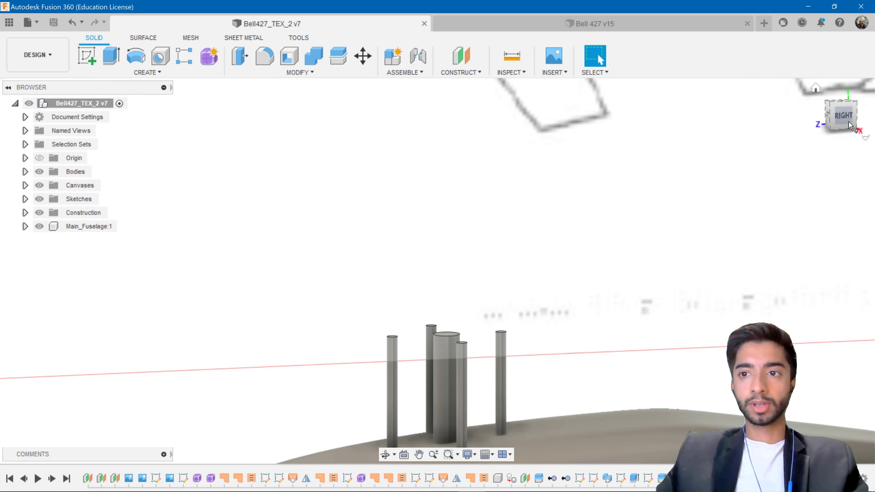
pyautogui.click(841, 102)
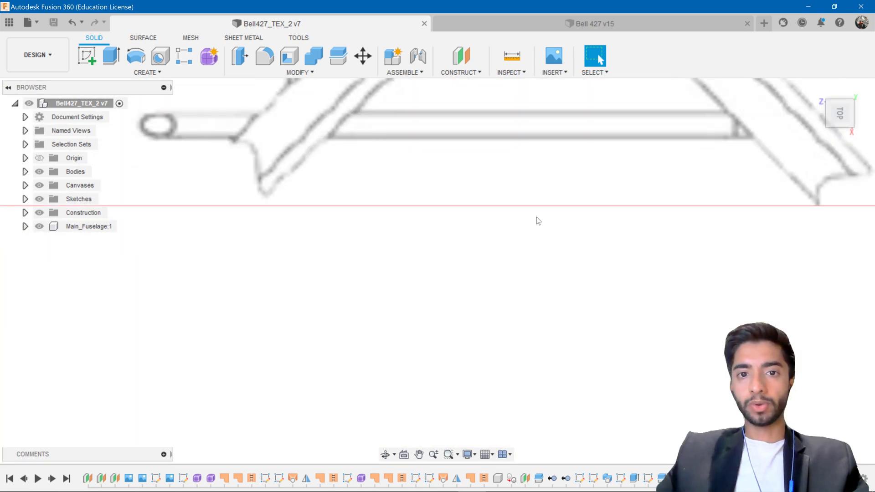
pyautogui.scroll(5, 480, 264)
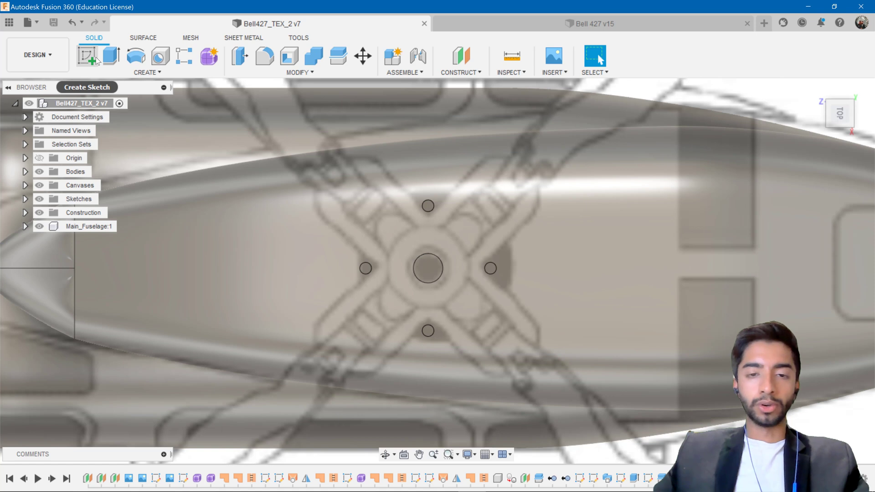
pyautogui.click(96, 60)
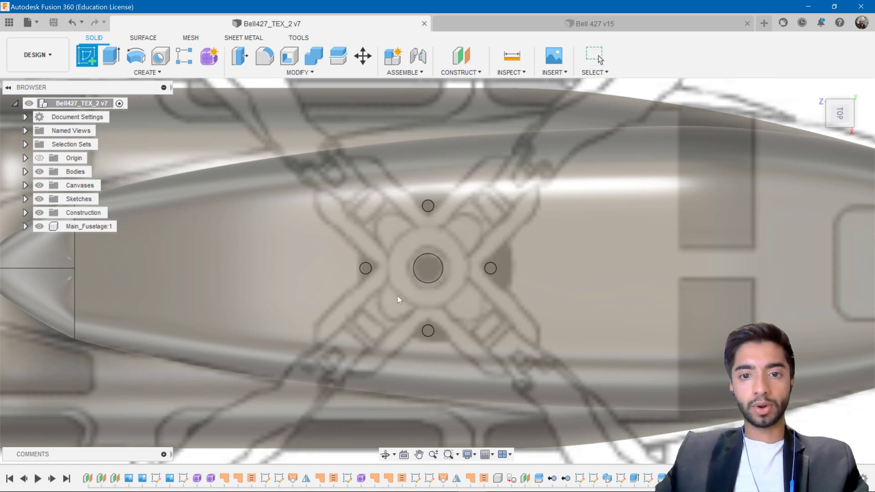
pyautogui.click(428, 266)
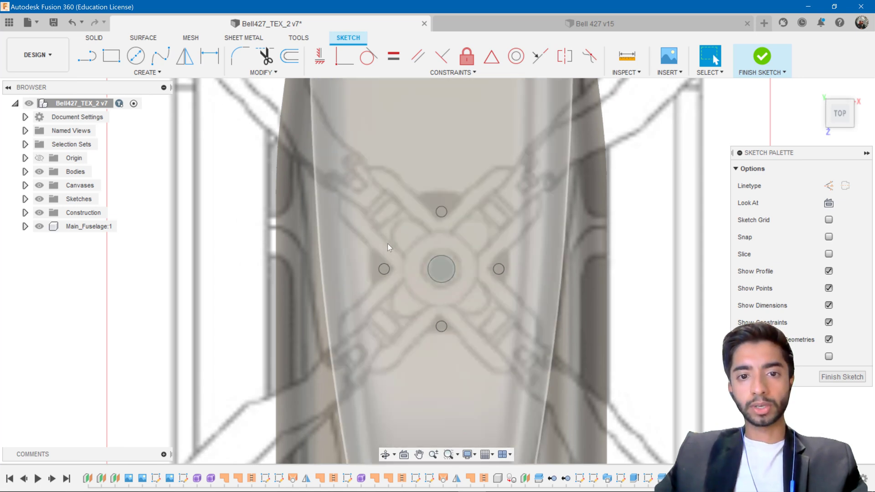
pyautogui.scroll(4, 385, 269)
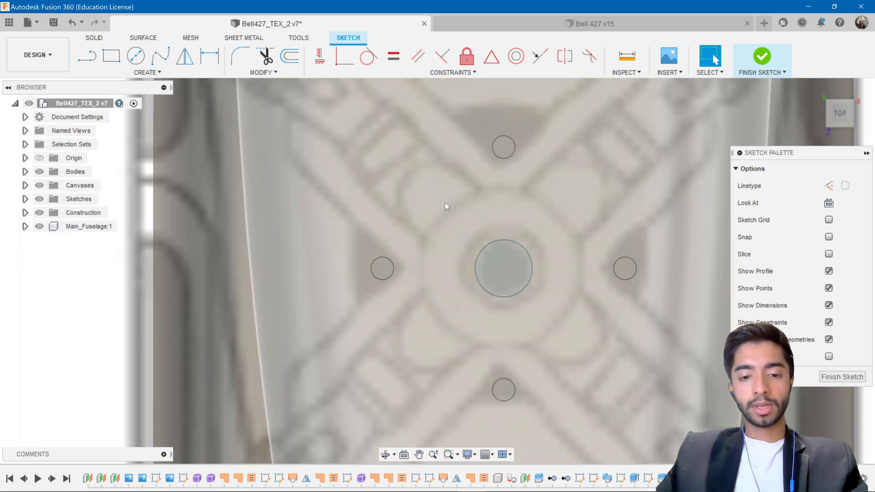
pyautogui.press('c')
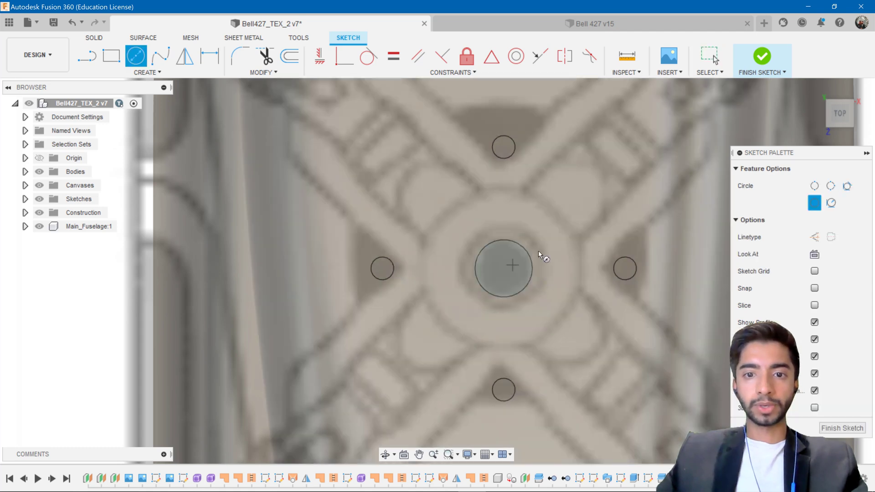
pyautogui.click(503, 268)
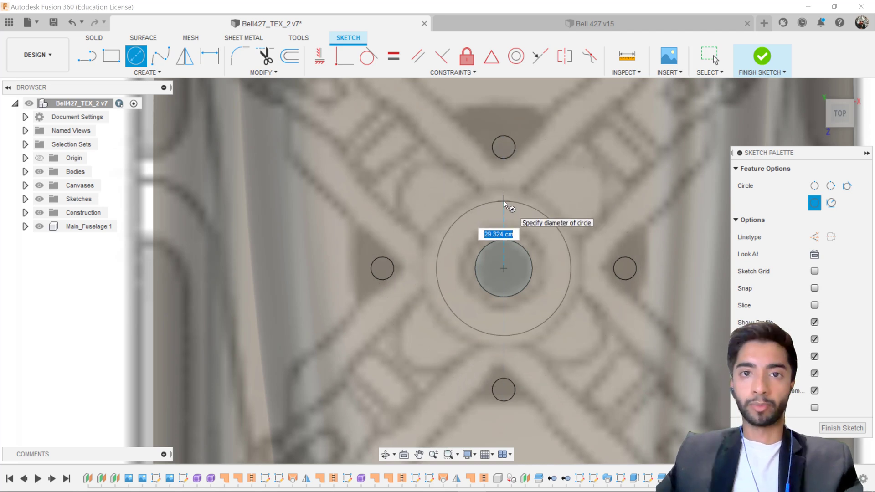
pyautogui.press('Escape')
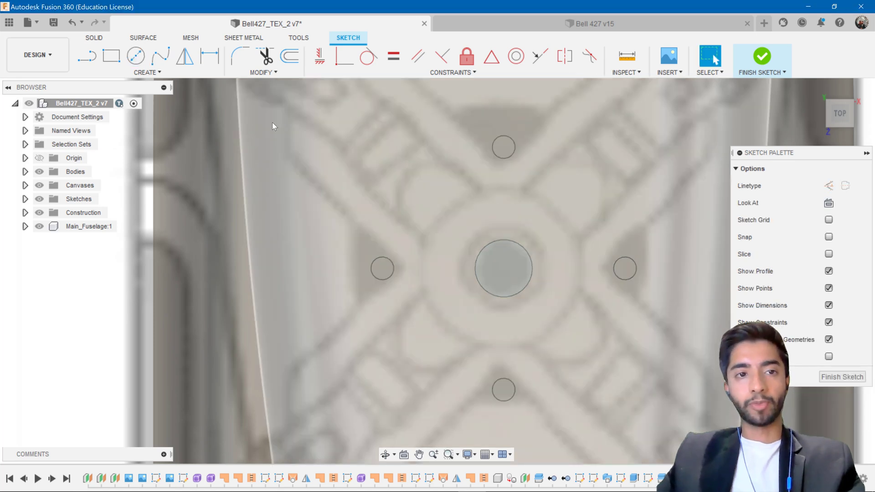
# Project the top face of one of the thin rods surrounding the shaft into the sketch.
pyautogui.press('p')
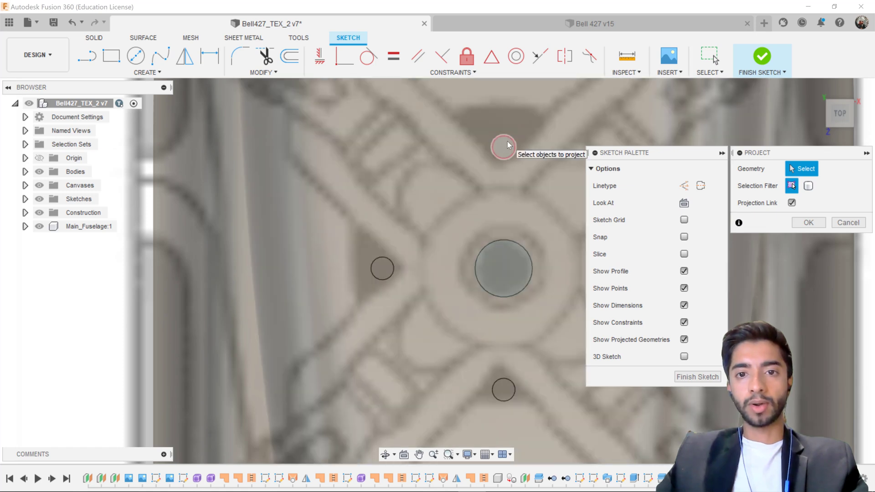
pyautogui.click(507, 142)
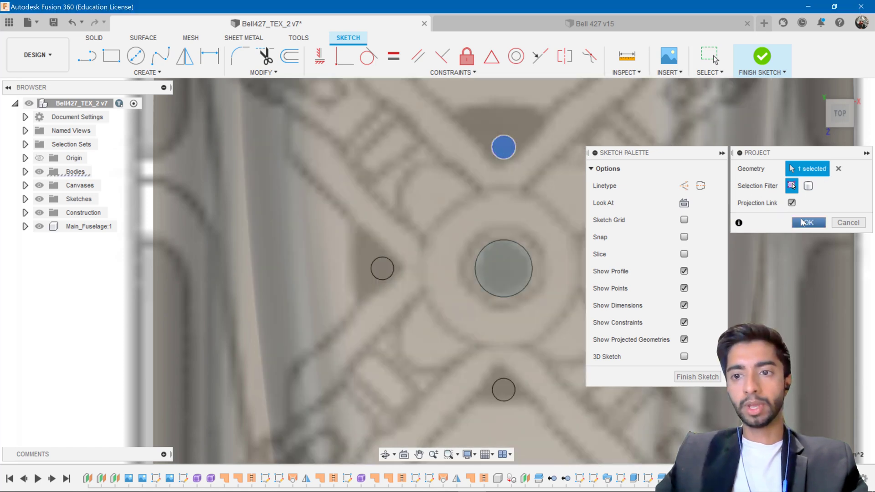
pyautogui.click(806, 222)
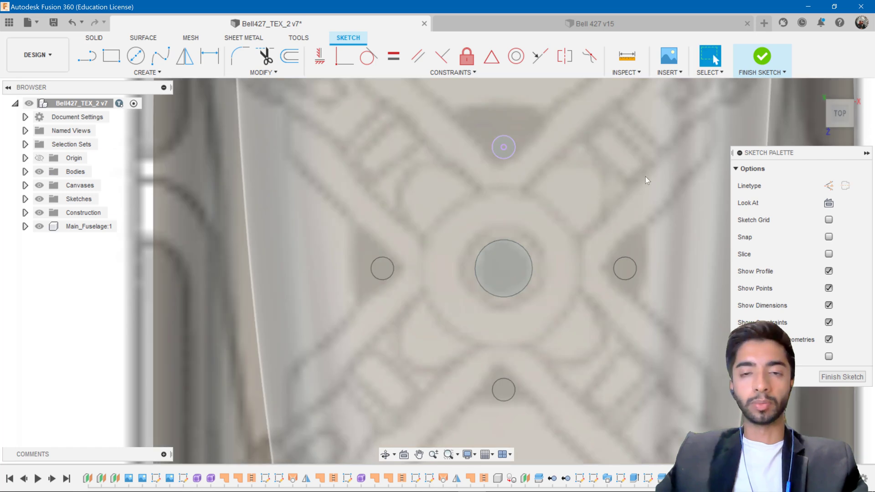
pyautogui.click(505, 149)
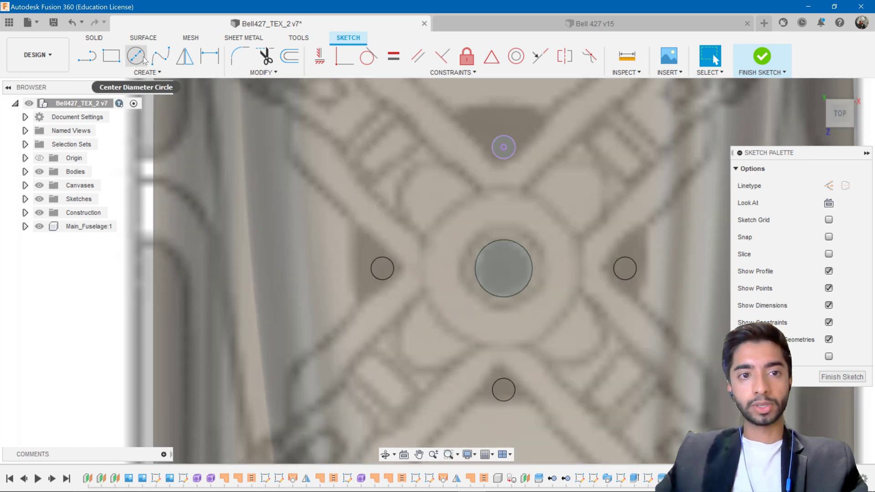
# Sketch a circle centred on the shaft and passing through the projected rod's centre, and finish the sketch.
pyautogui.click(136, 57)
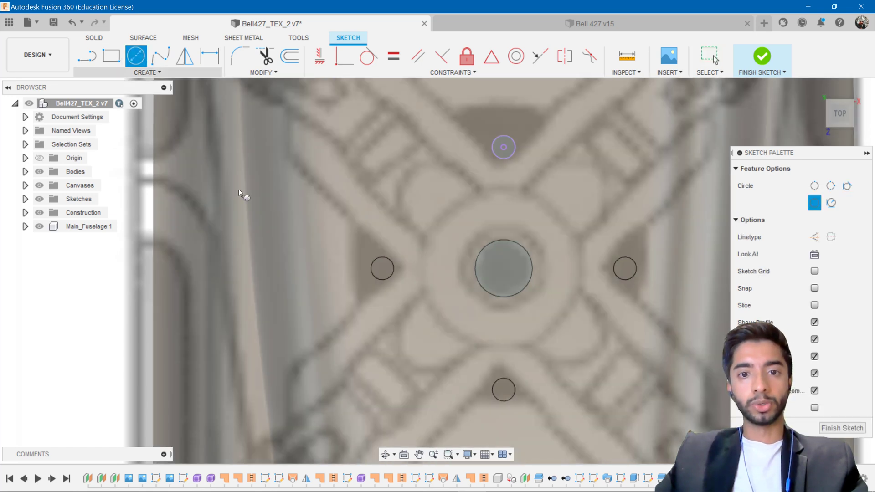
pyautogui.click(504, 269)
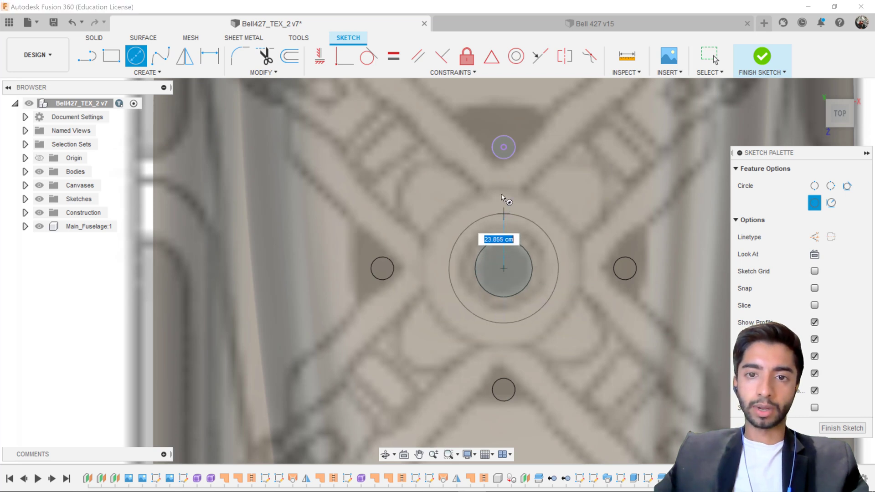
pyautogui.click(504, 148)
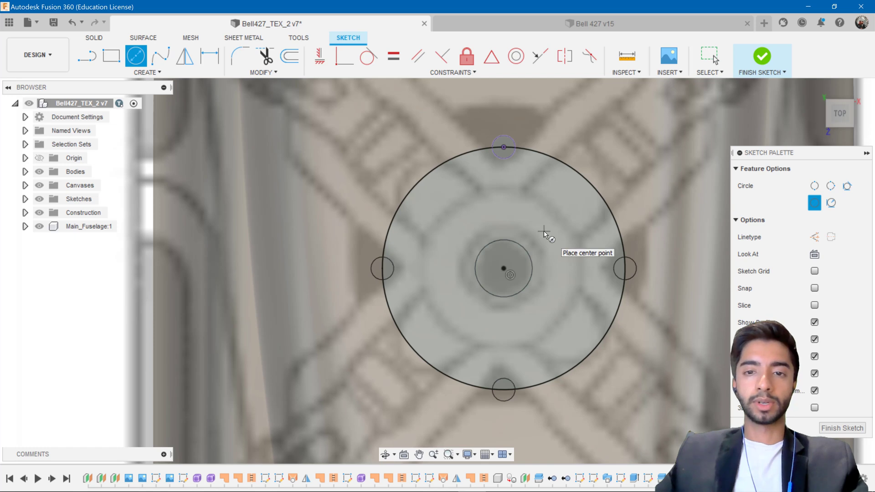
pyautogui.press('Escape')
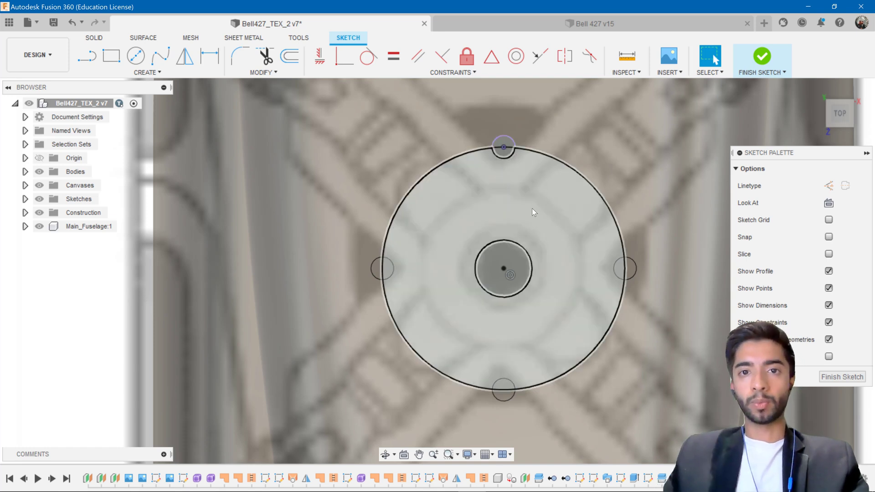
pyautogui.scroll(-2, 549, 232)
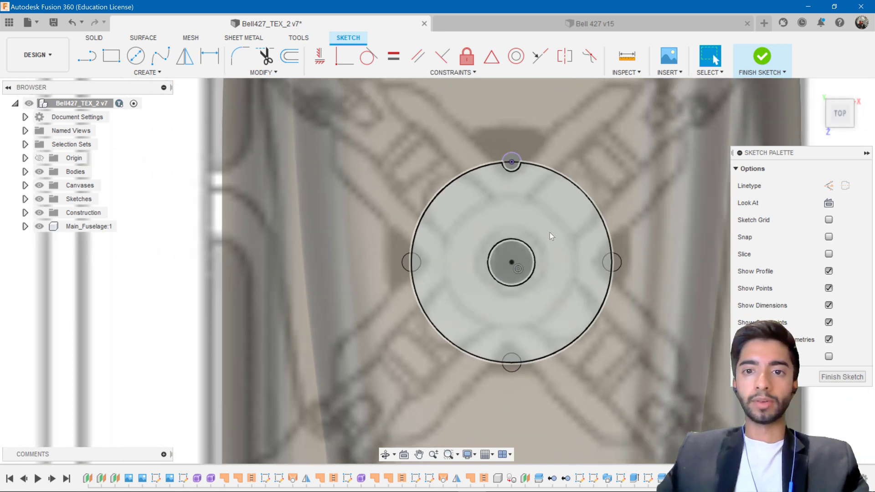
pyautogui.click(768, 59)
# Extrude the full large circle, including the shaft and rod areas inside it, 3 cm upward as a new body.
pyautogui.moveTo(536, 239)
pyautogui.keyDown('shift'); pyautogui.mouseDown(button='middle')
pyautogui.moveTo(526, 224)
pyautogui.moveTo(556, 217)
pyautogui.mouseUp(button='middle'); pyautogui.keyUp('shift')
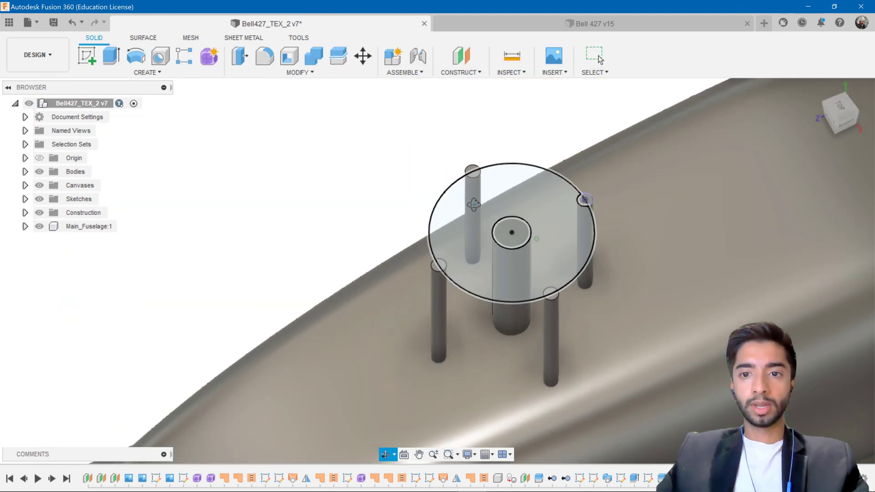
pyautogui.scroll(2, 557, 215)
pyautogui.press('e')
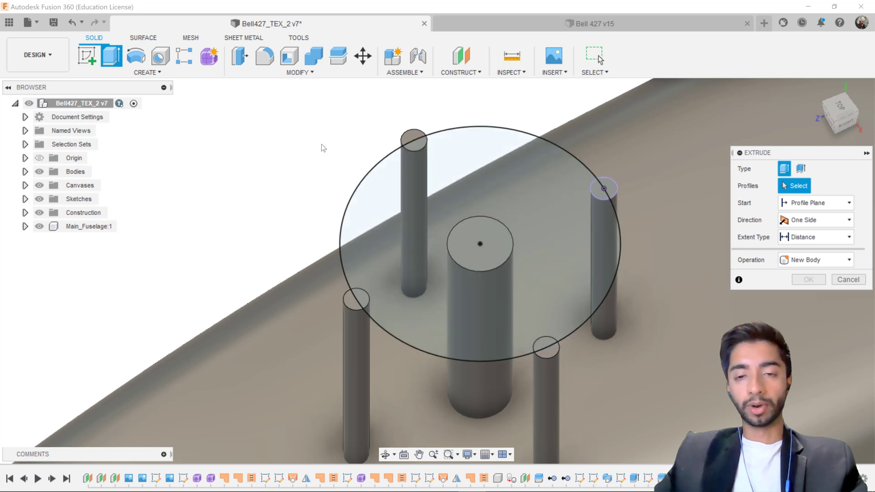
pyautogui.click(509, 172)
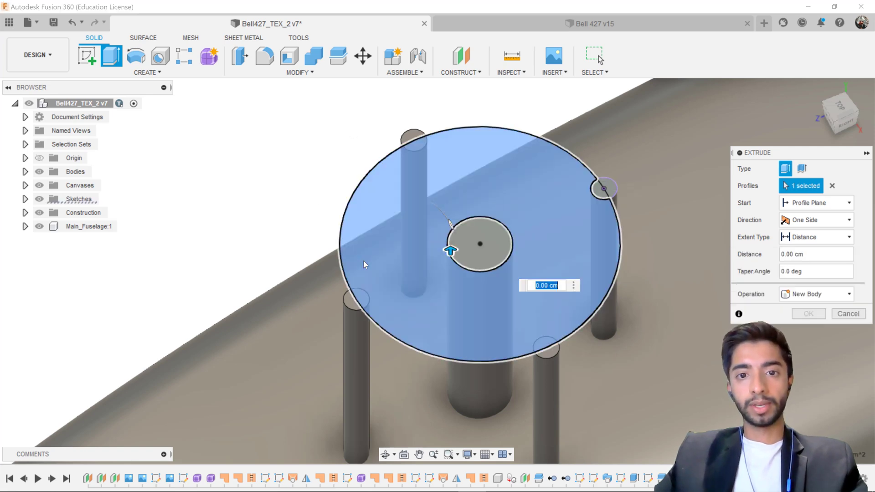
pyautogui.click(494, 252)
pyautogui.scroll(3, 579, 212)
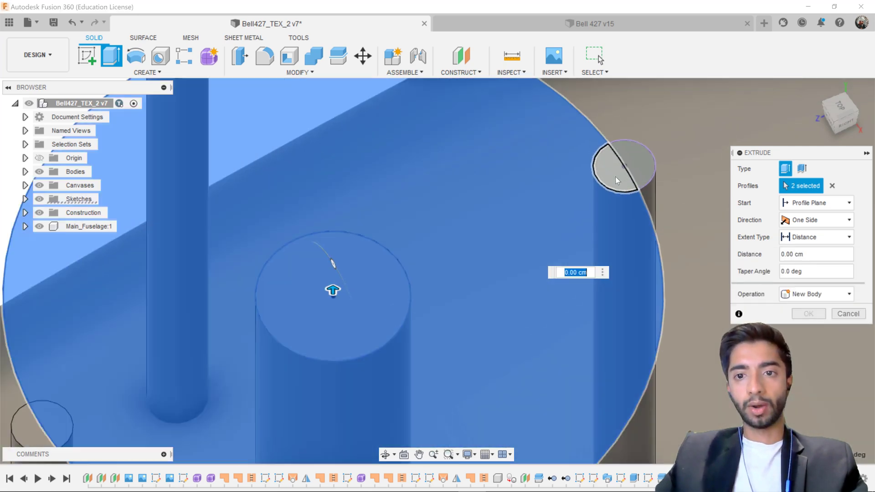
pyautogui.click(615, 177)
pyautogui.scroll(-5, 614, 177)
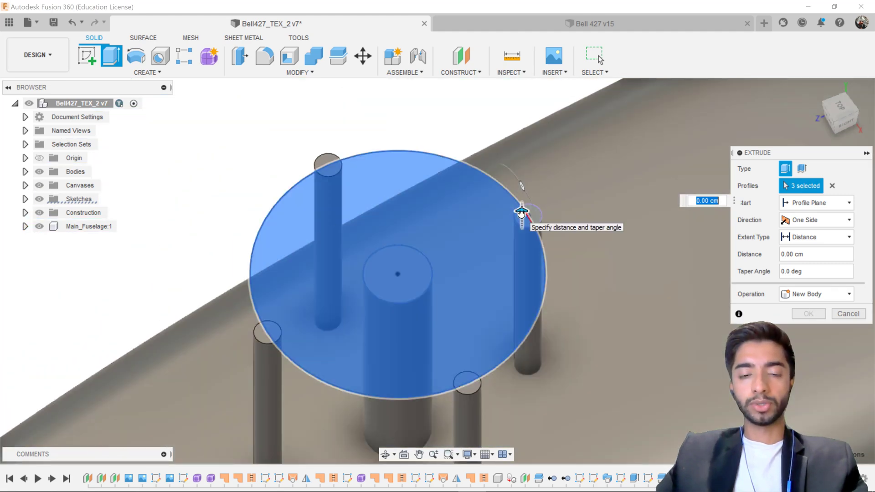
pyautogui.moveTo(521, 213); pyautogui.dragTo(521, 203)
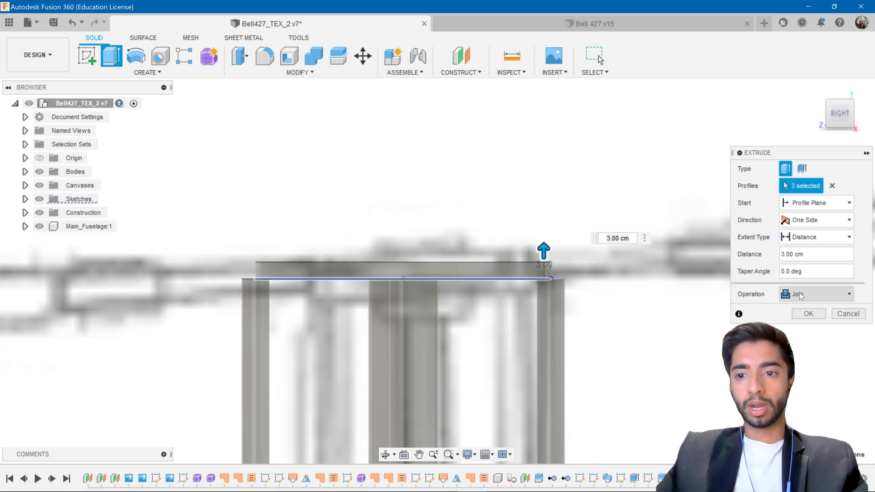
pyautogui.click(815, 294)
pyautogui.click(807, 348)
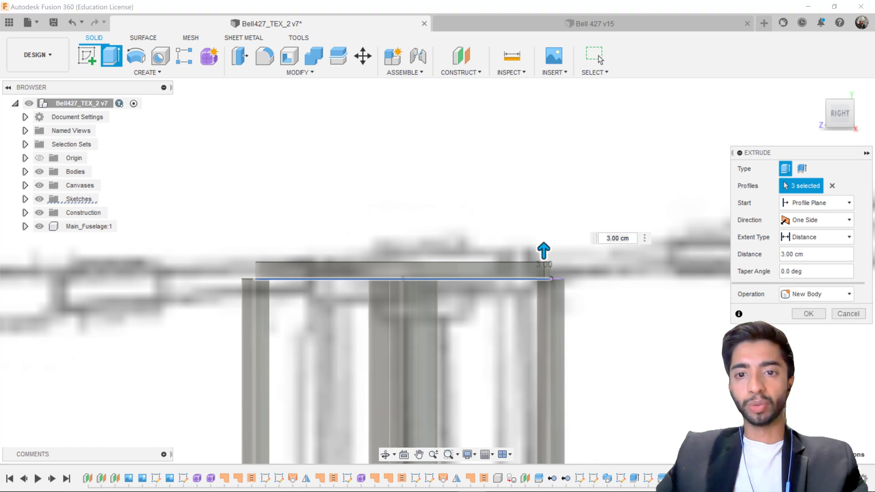
pyautogui.click(808, 313)
# Examine the new rotor disc on the fuselage and compare it from above with the top-view blueprint.
pyautogui.scroll(-5, 490, 294)
pyautogui.scroll(-2, 490, 294)
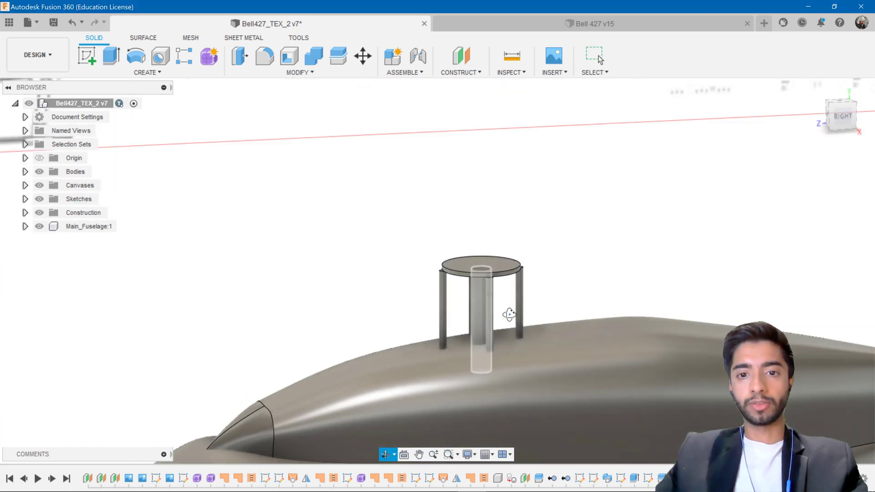
pyautogui.keyDown('shift'); pyautogui.moveTo(507, 313); pyautogui.dragTo(531, 357, button='middle'); pyautogui.keyUp('shift')
pyautogui.scroll(-2, 501, 287)
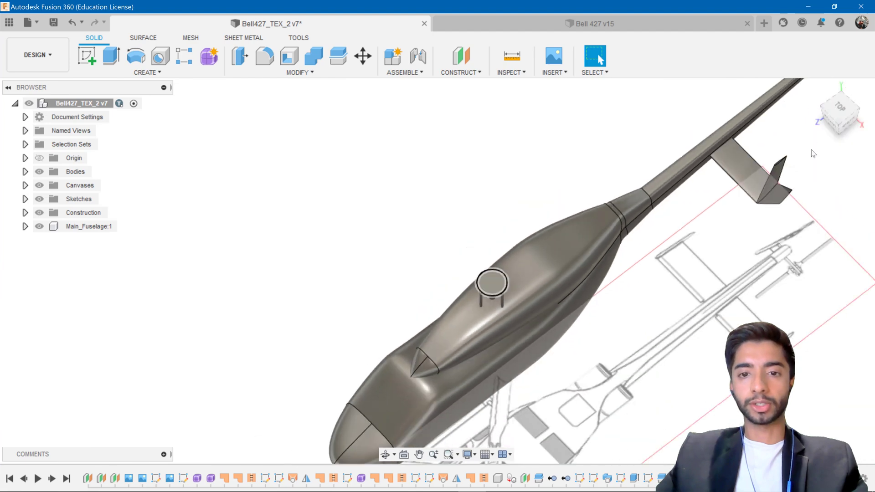
pyautogui.click(839, 107)
pyautogui.scroll(5, 472, 318)
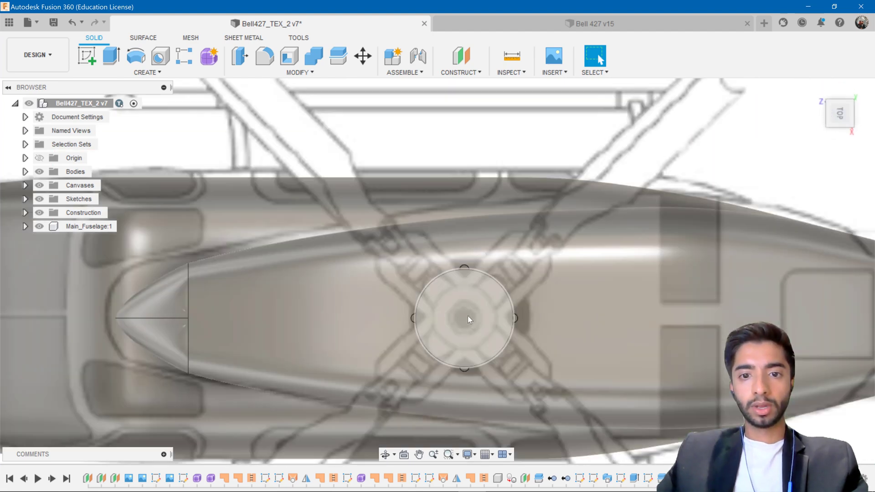
# Switch to the Bell 427 v15 design and examine its main rotor hub and blade mounts from above.
pyautogui.click(547, 23)
pyautogui.scroll(5, 538, 237)
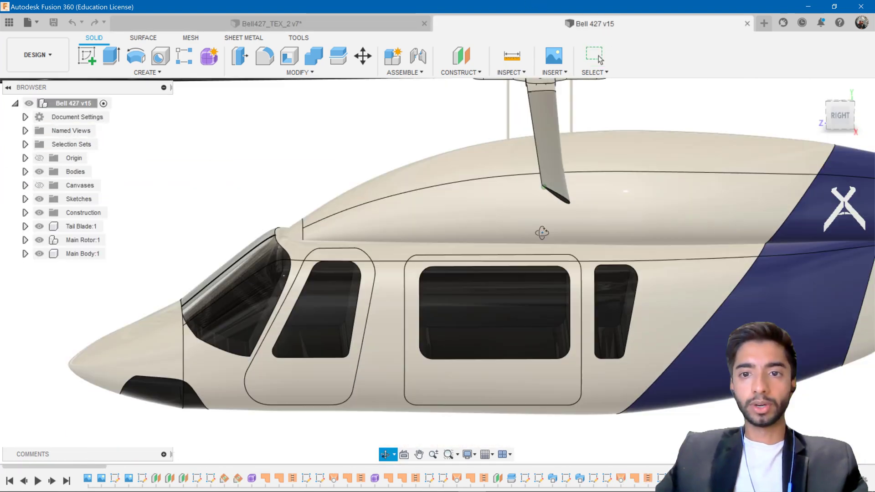
pyautogui.scroll(-2, 643, 117)
pyautogui.scroll(-3, 643, 117)
pyautogui.scroll(5, 523, 198)
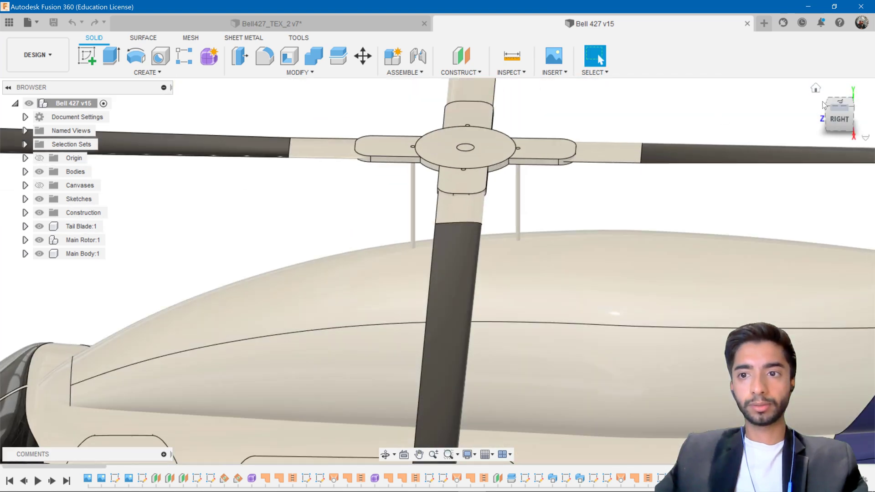
pyautogui.click(840, 102)
pyautogui.scroll(-3, 444, 205)
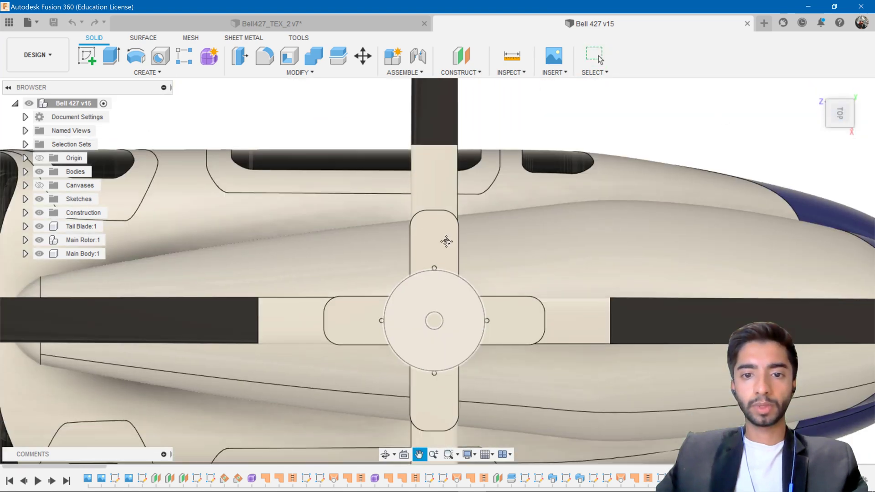
pyautogui.scroll(4, 435, 274)
pyautogui.scroll(2, 435, 265)
pyautogui.scroll(-3, 436, 257)
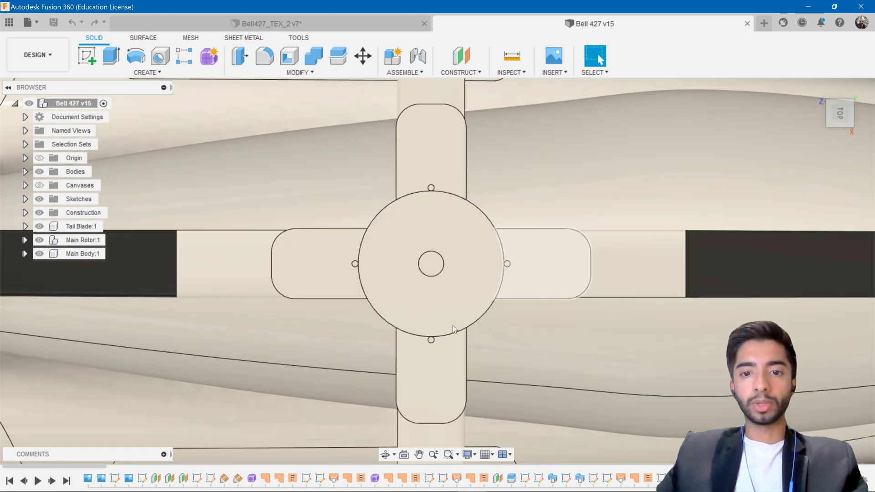
# Return to the Bell427_TEX_2 design and start a sketch on the rotor disc's upper face.
pyautogui.click(338, 26)
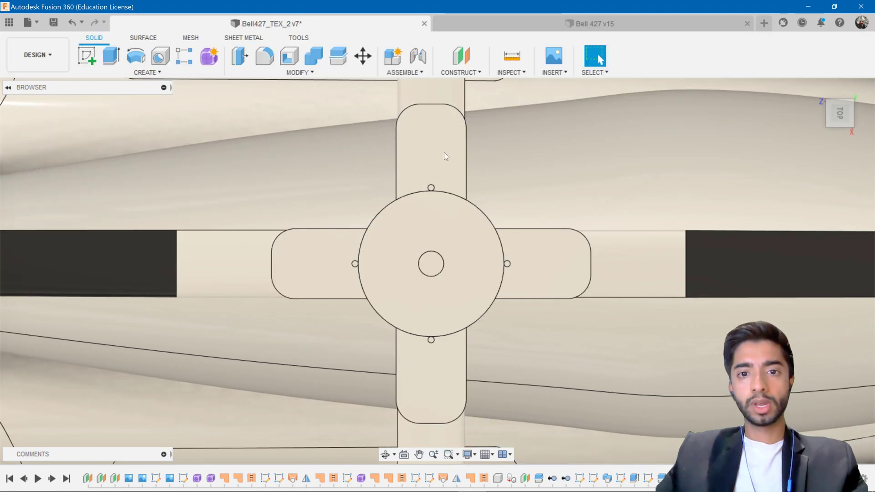
pyautogui.scroll(3, 487, 247)
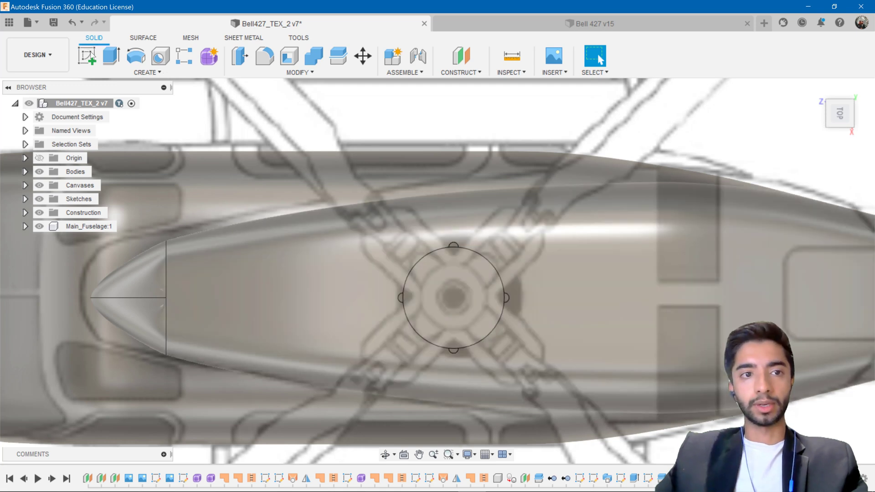
pyautogui.click(89, 58)
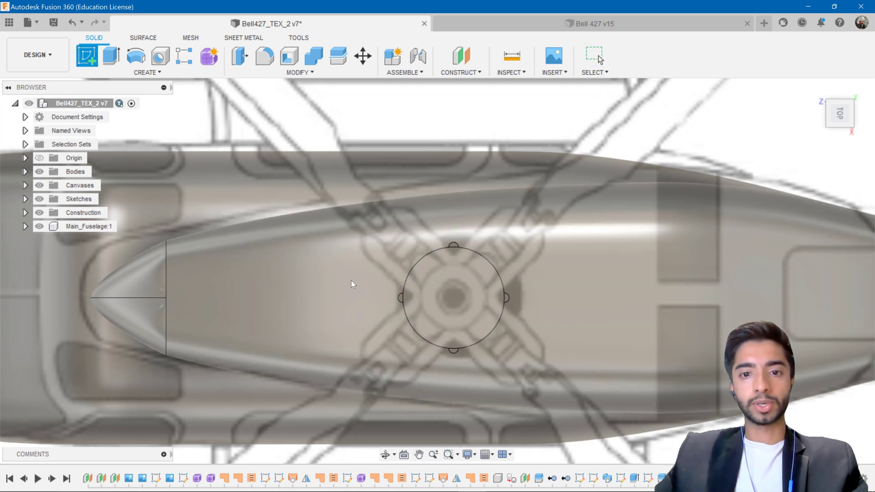
pyautogui.click(467, 286)
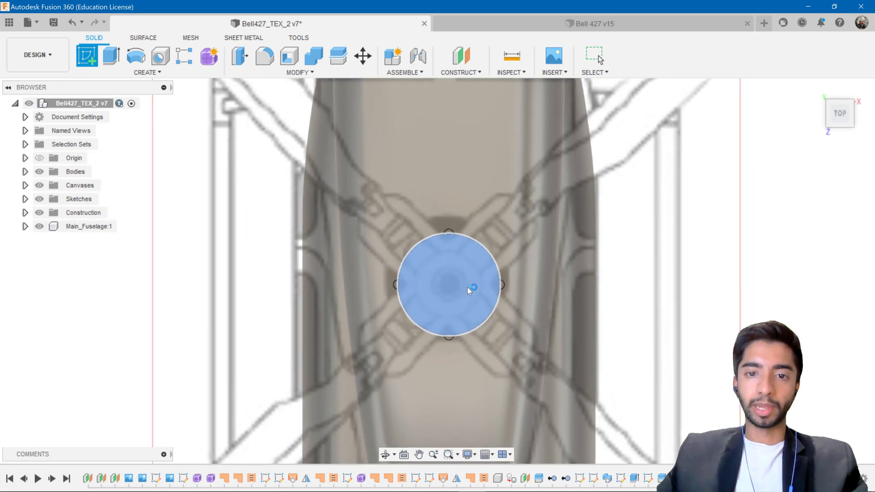
pyautogui.scroll(2, 460, 280)
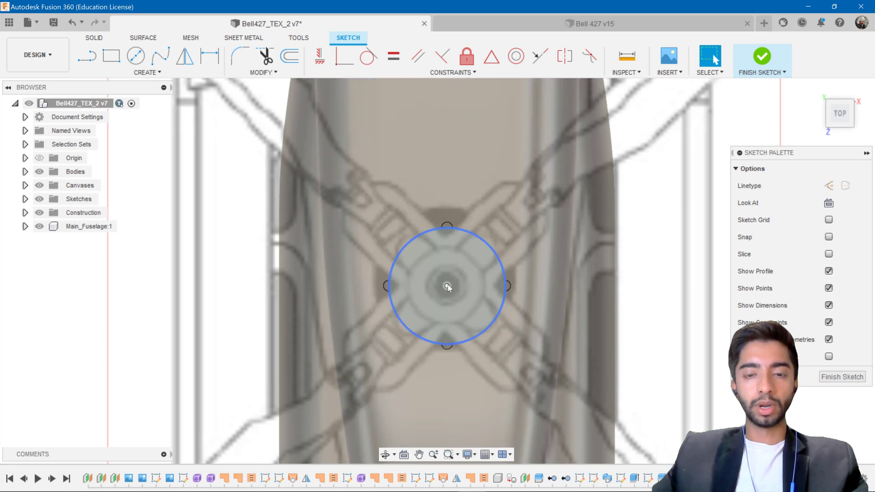
pyautogui.scroll(2, 447, 286)
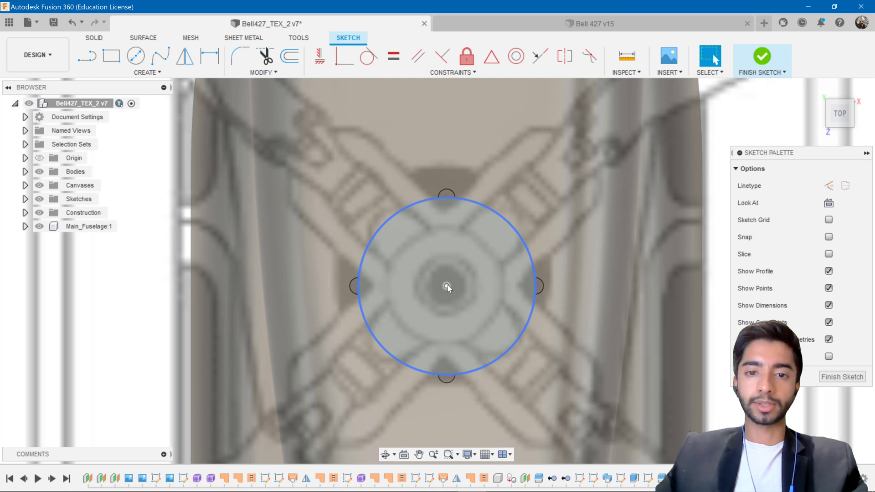
pyautogui.scroll(-2, 447, 285)
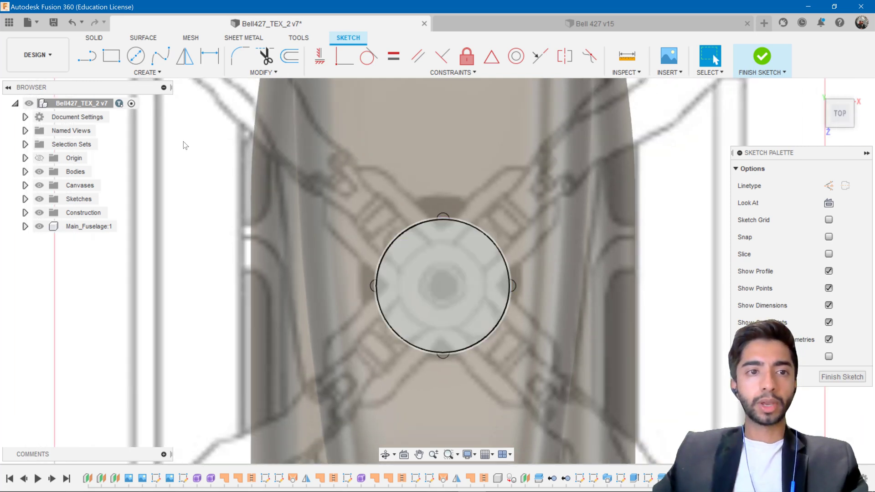
# Draw a vertical construction line from the disc's centre forward past its edge as the blade mount's centreline.
pyautogui.click(88, 54)
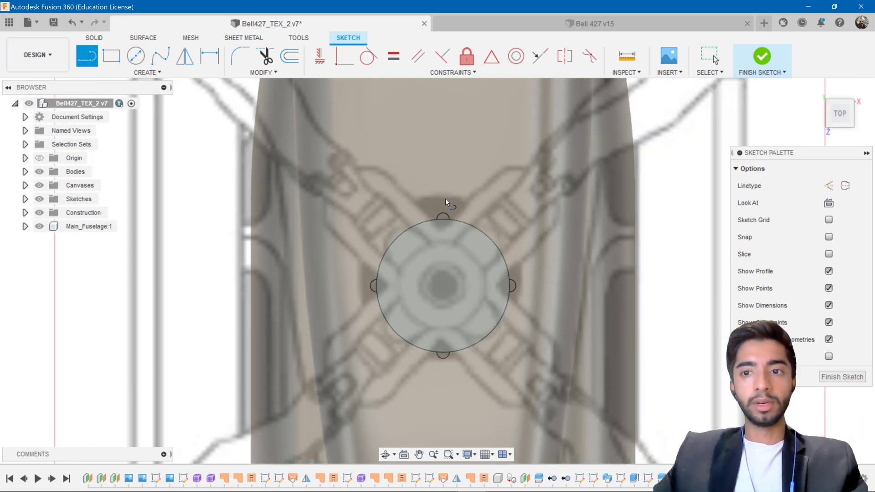
pyautogui.click(829, 186)
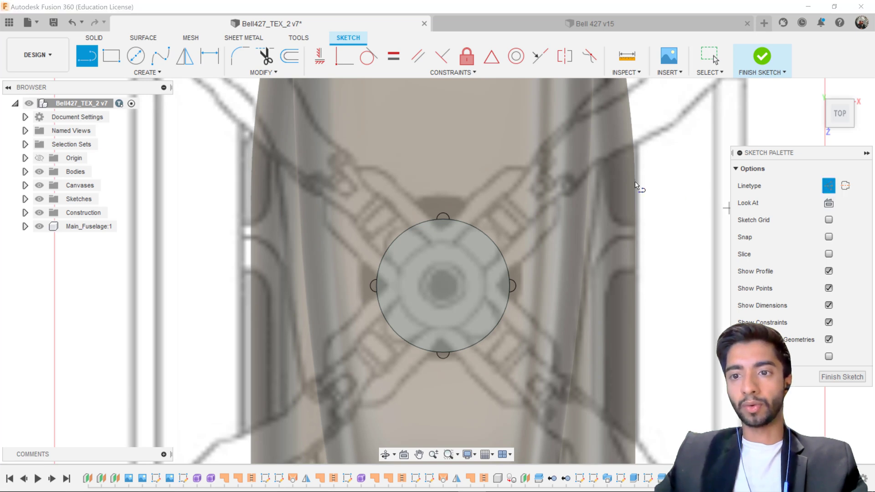
pyautogui.click(443, 286)
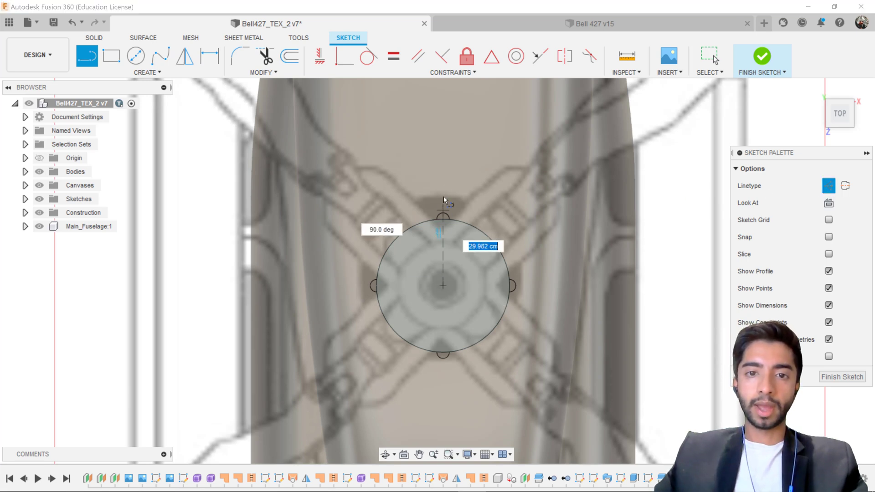
pyautogui.click(446, 164)
pyautogui.press('Escape')
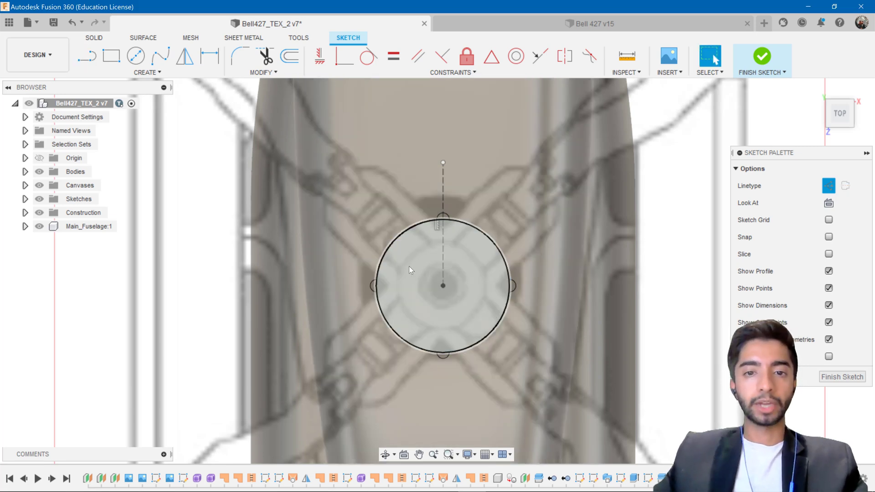
# Draw a horizontal line about 9.3 cm from the disc's centre, add a vertical side line parallel to the centreline, and shorten its free end.
pyautogui.click(88, 57)
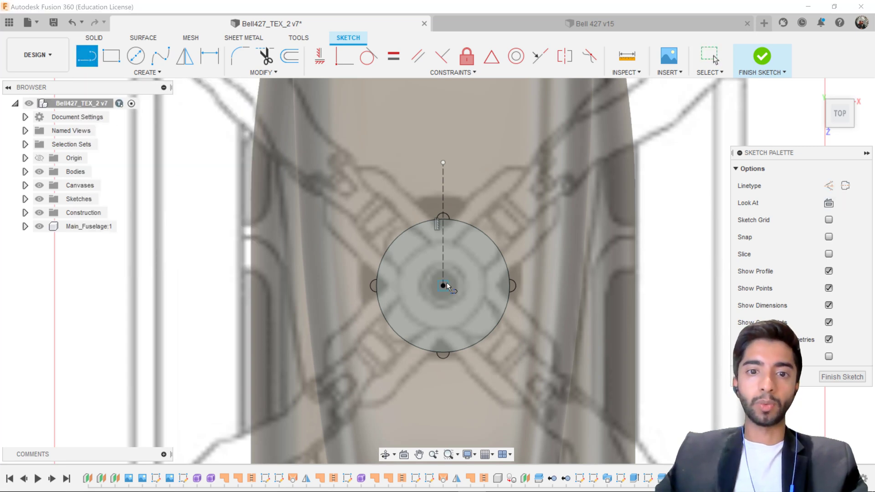
pyautogui.click(443, 285)
pyautogui.scroll(3, 425, 288)
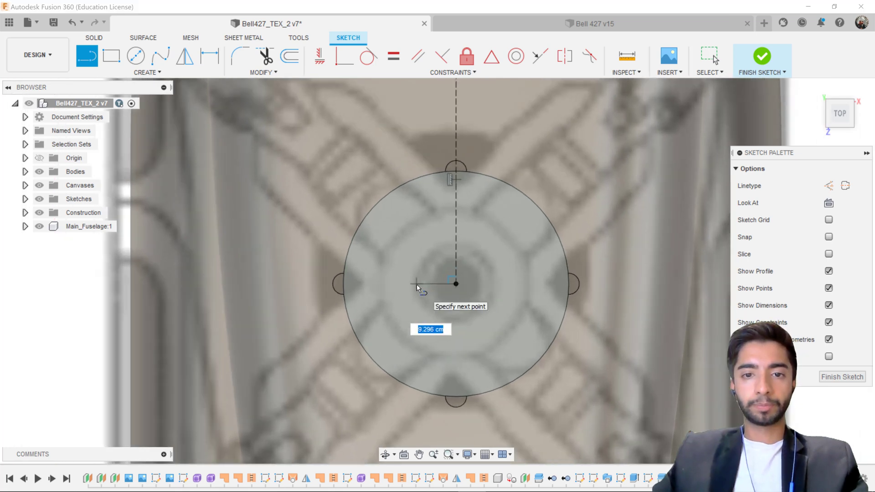
pyautogui.click(417, 285)
pyautogui.scroll(-2, 410, 174)
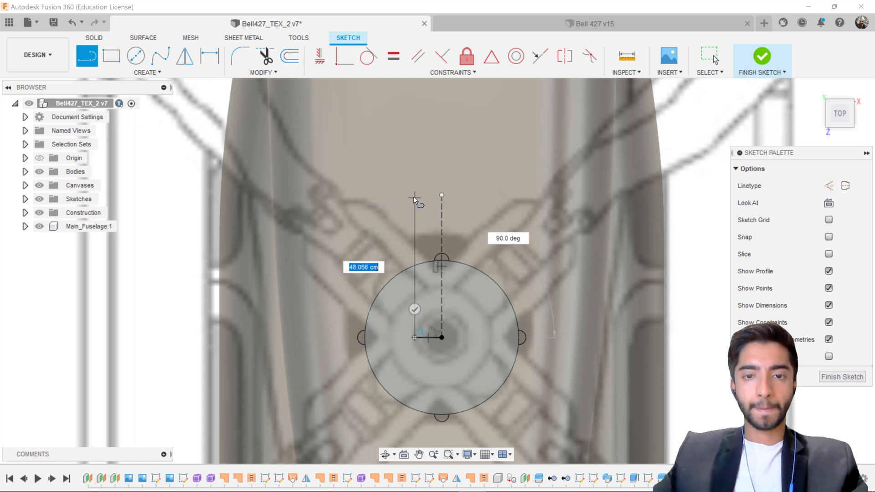
pyautogui.click(414, 196)
pyautogui.press('Escape')
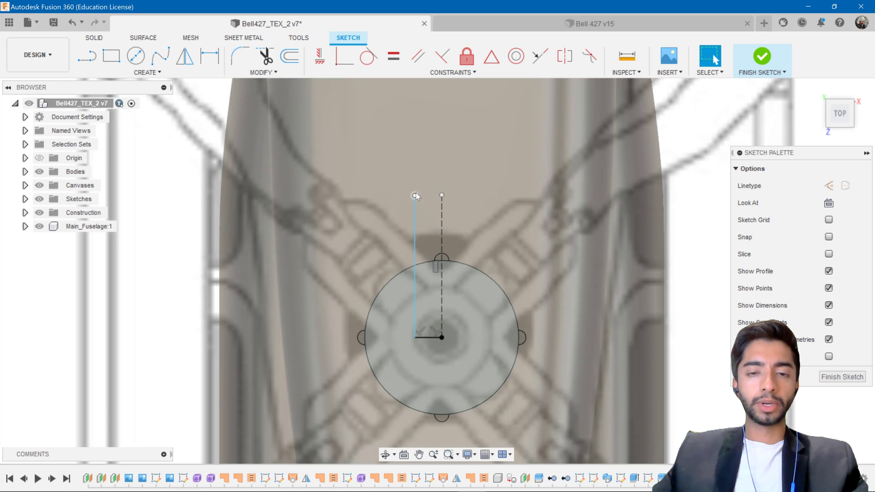
pyautogui.click(415, 196)
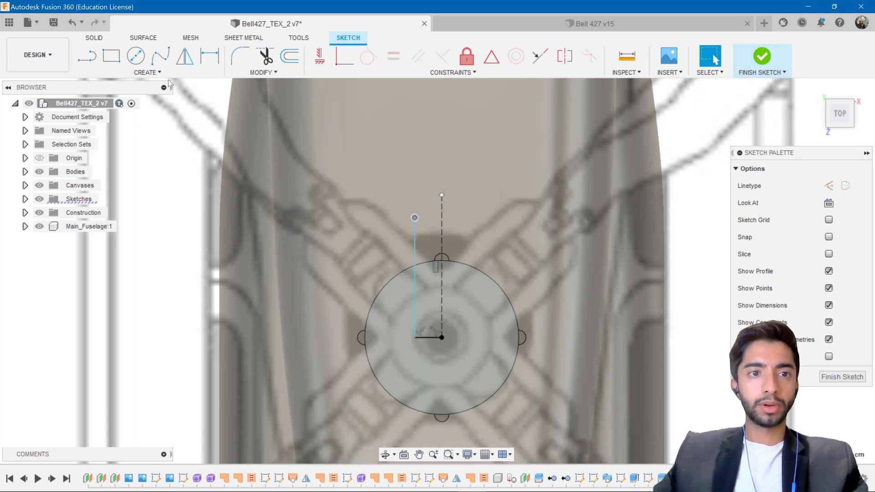
# Draw a 3-point arc joining the free ends of the vertical side line and the construction line.
pyautogui.click(151, 73)
pyautogui.moveTo(149, 123)
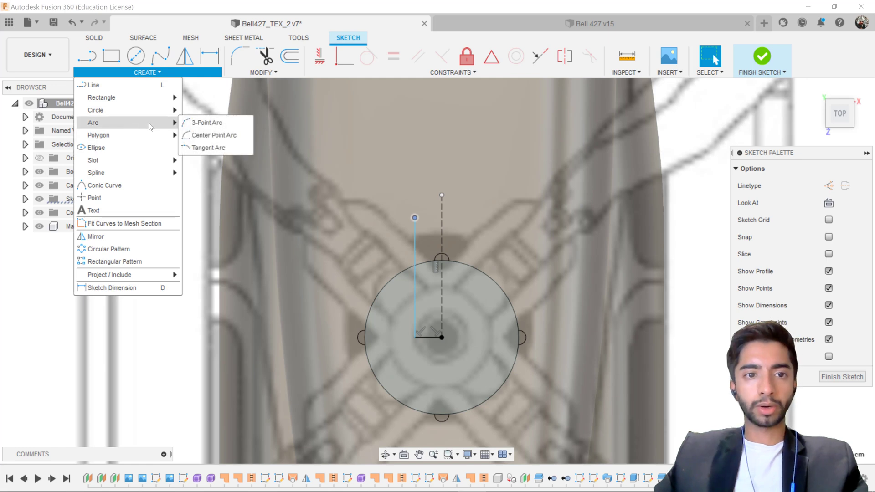
pyautogui.click(207, 123)
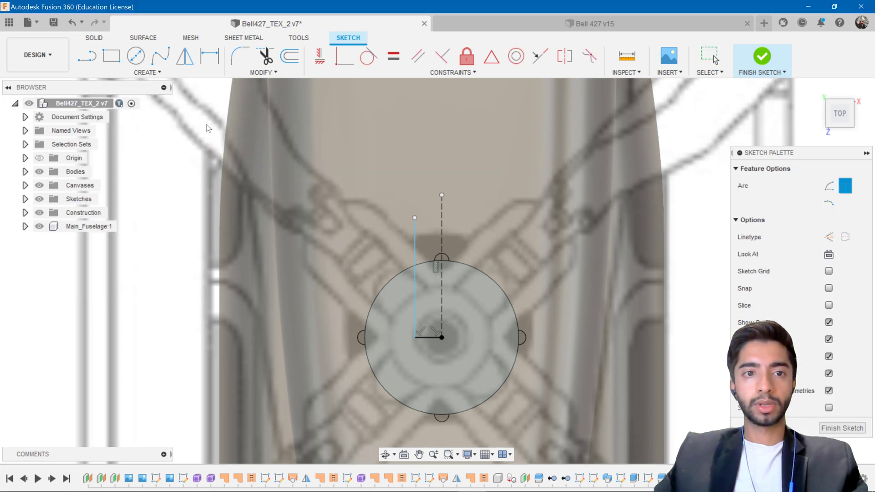
pyautogui.click(415, 218)
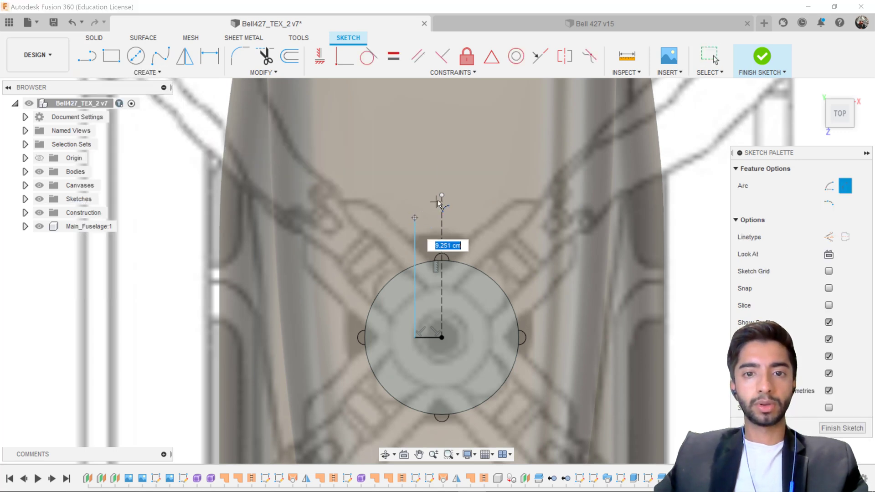
pyautogui.click(442, 195)
pyautogui.click(417, 202)
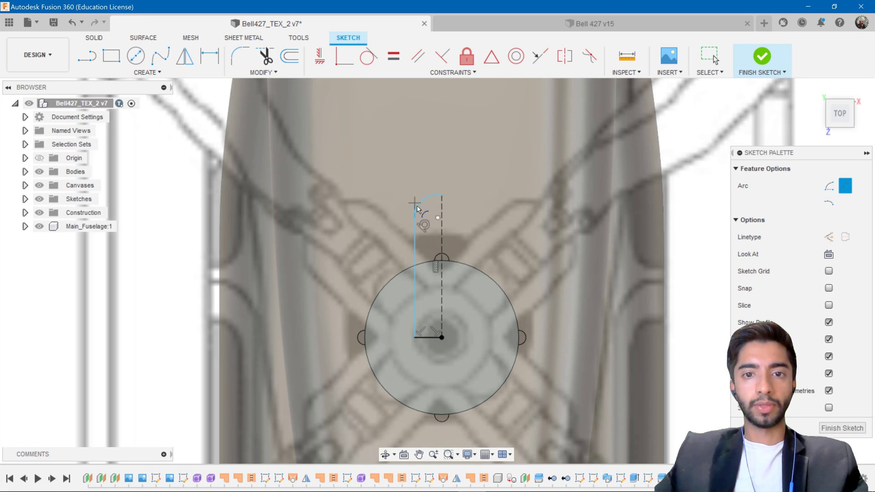
pyautogui.press('Escape')
# Widen the half outline by moving its vertical side line outward, and adjust the arc's centre point.
pyautogui.scroll(3, 408, 216)
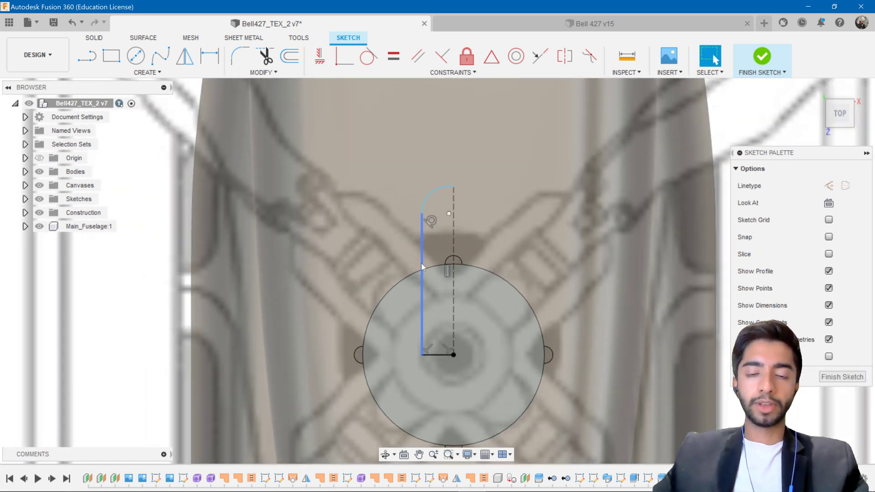
pyautogui.moveTo(423, 272); pyautogui.dragTo(410, 274)
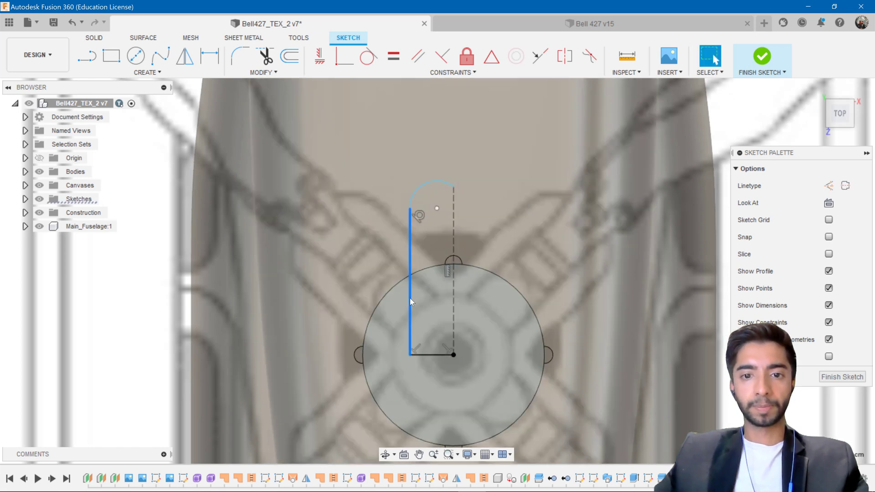
pyautogui.moveTo(411, 300); pyautogui.dragTo(414, 297)
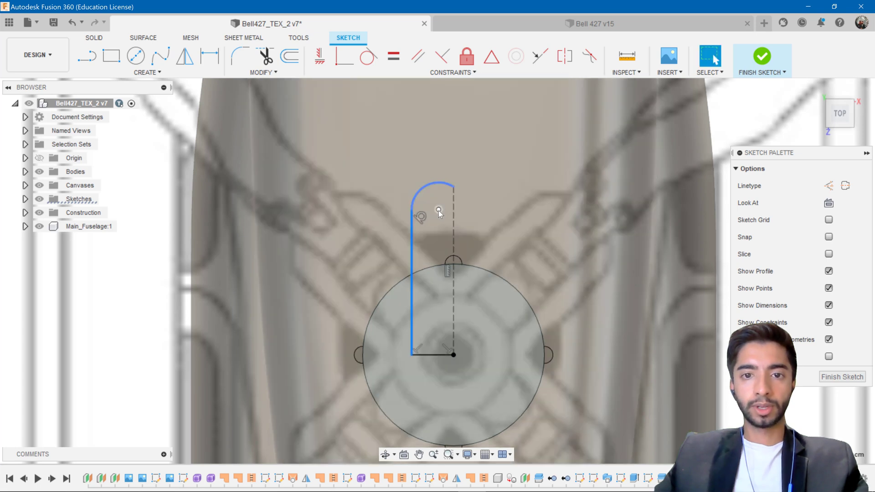
pyautogui.click(441, 210)
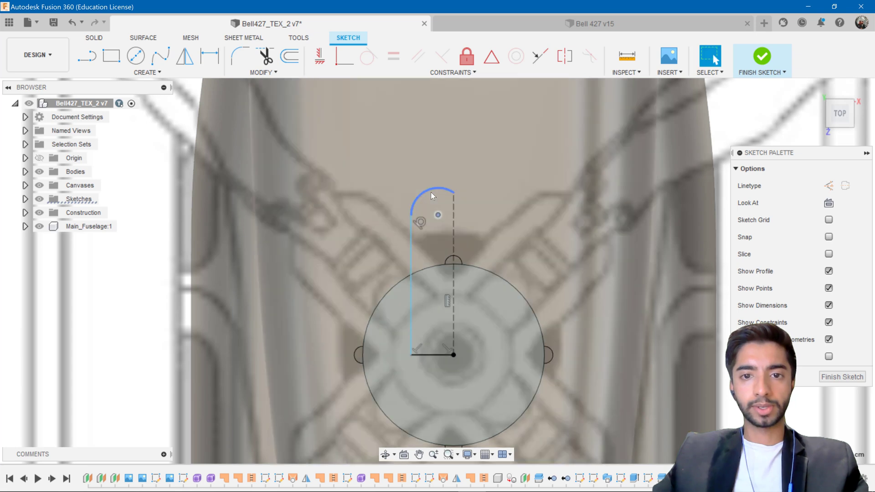
# Replace the end arc with a flatter 3-point arc between the free ends of the side line and the construction line.
pyautogui.click(431, 192)
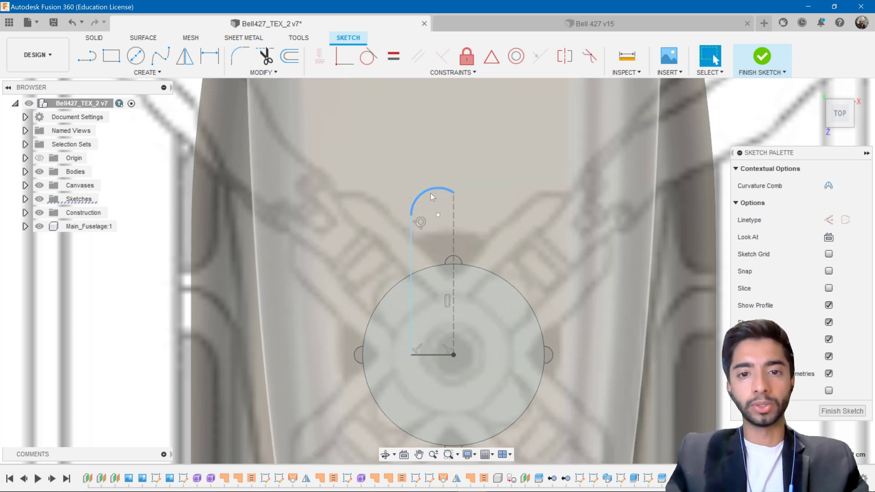
pyautogui.press('Delete')
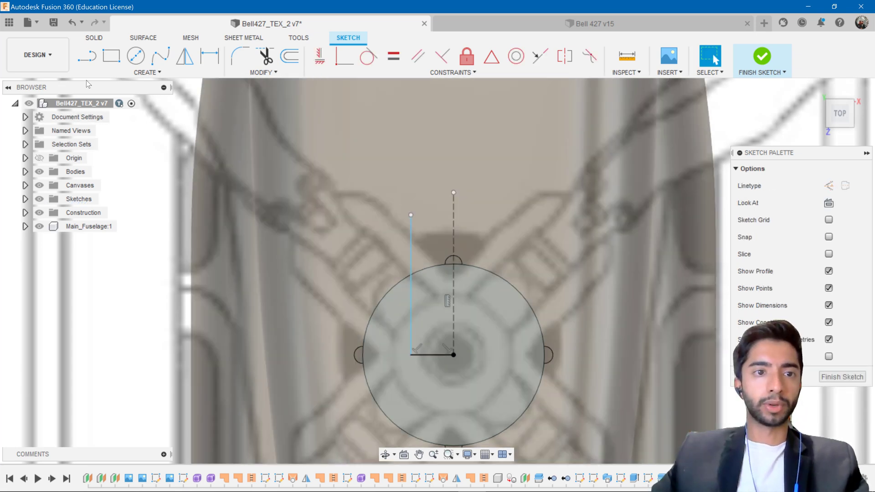
pyautogui.click(147, 72)
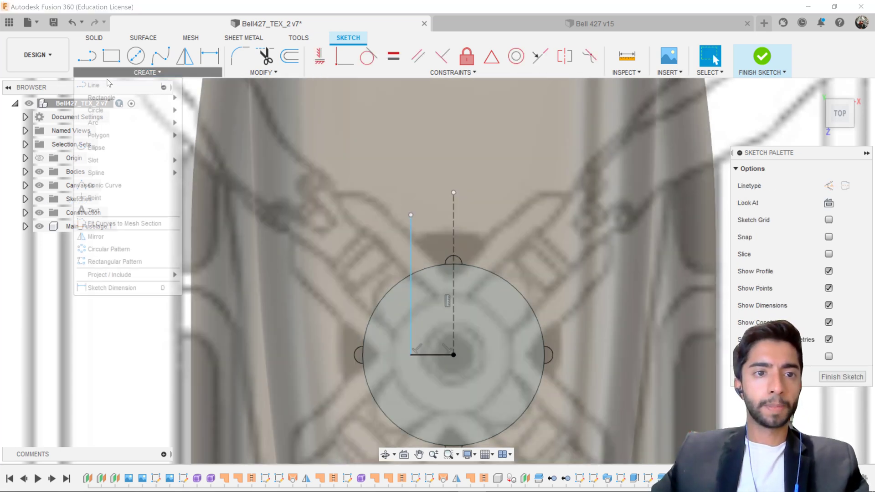
pyautogui.moveTo(119, 122)
pyautogui.click(203, 122)
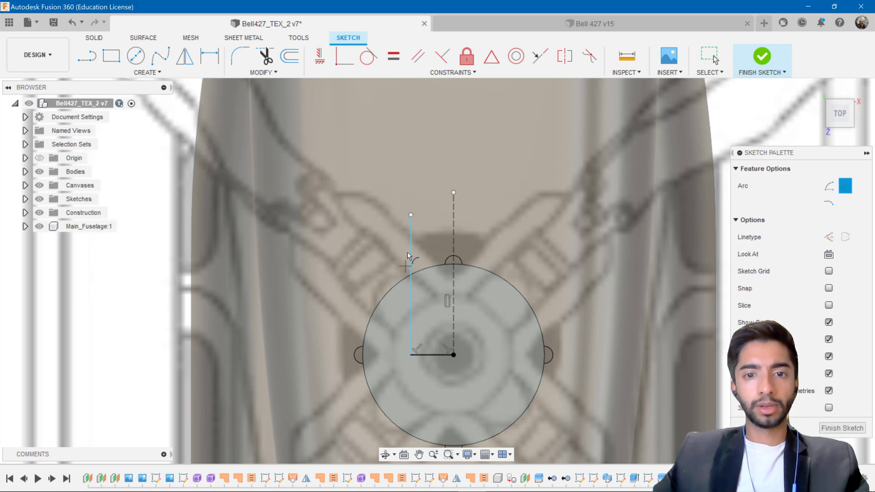
pyautogui.click(410, 215)
pyautogui.click(453, 192)
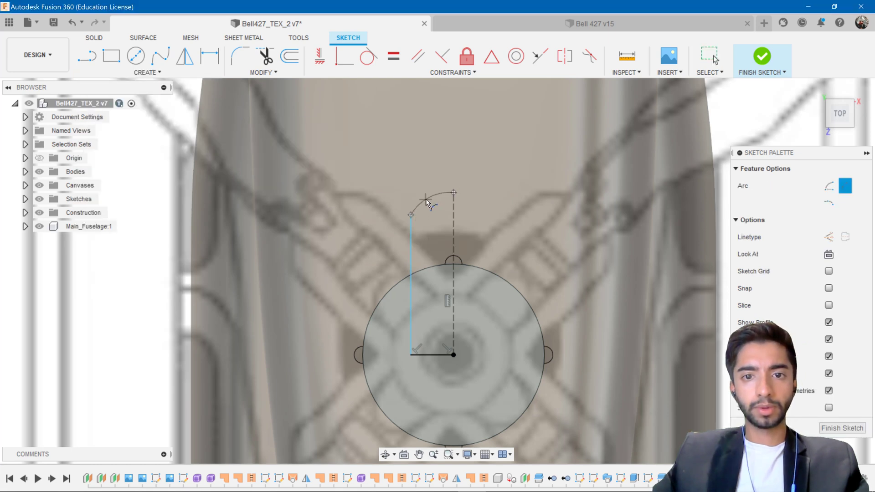
pyautogui.click(427, 199)
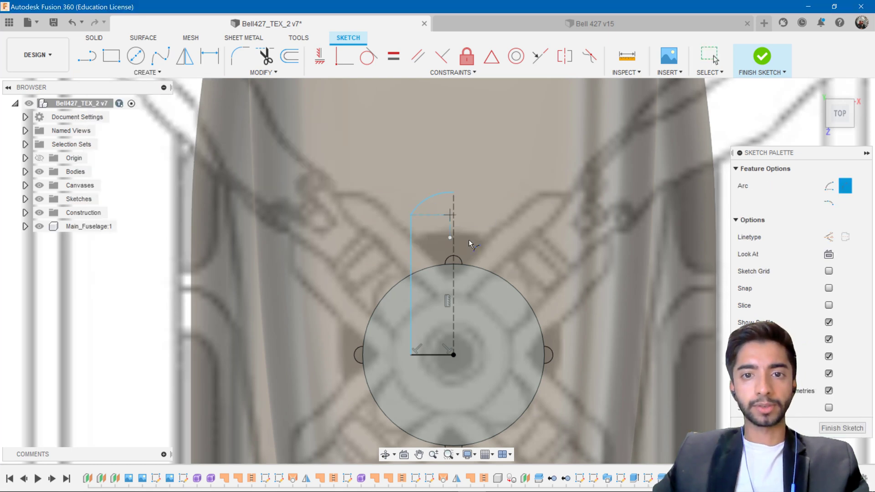
pyautogui.press('Escape')
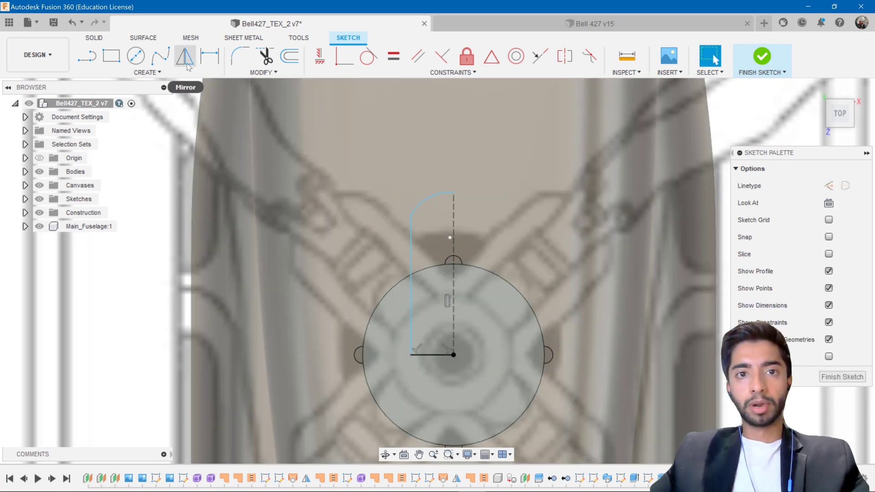
# Mirror the half outline's arc, side line and base line about the construction line, narrow the full outline slightly, and finish the sketch.
pyautogui.click(187, 66)
pyautogui.click(433, 196)
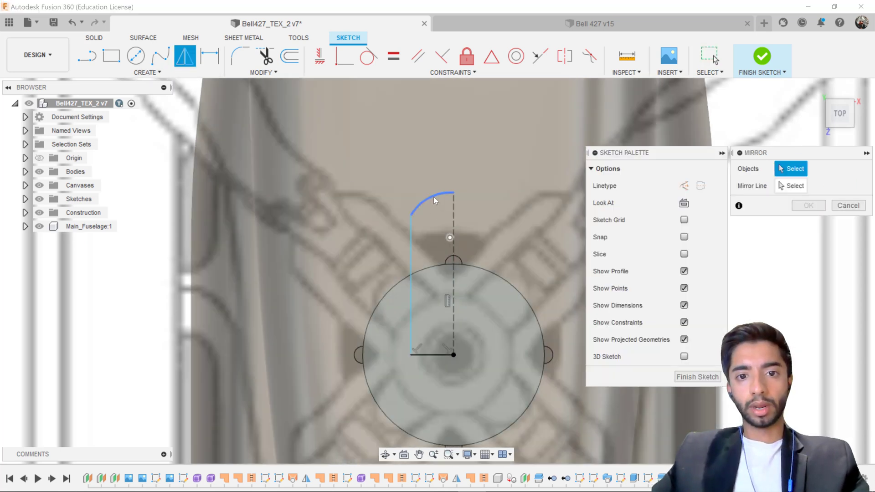
pyautogui.click(411, 247)
pyautogui.click(435, 354)
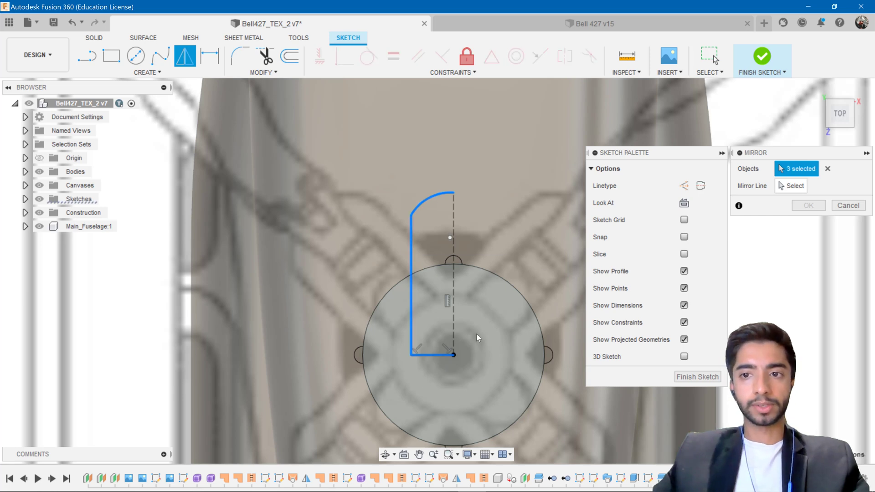
pyautogui.click(782, 186)
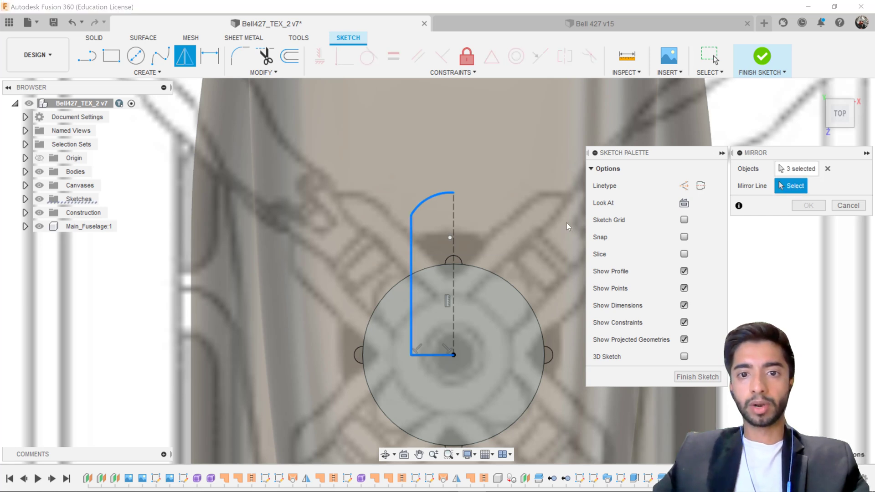
pyautogui.click(452, 252)
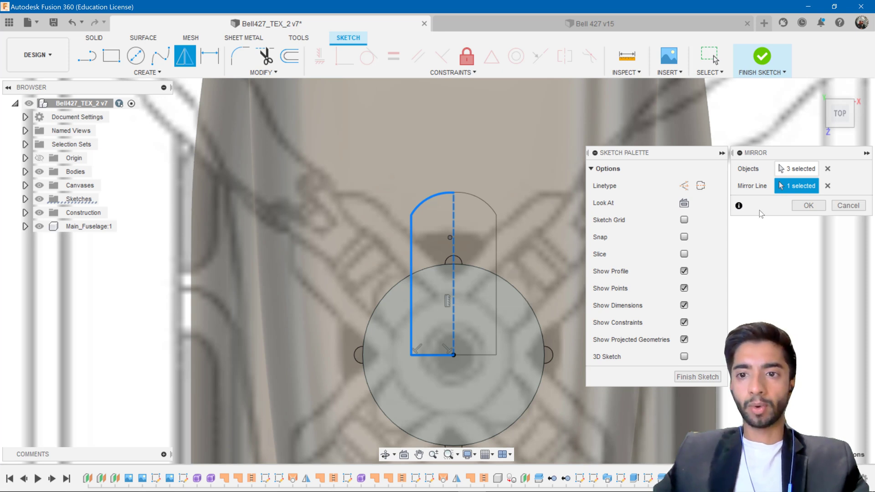
pyautogui.click(808, 205)
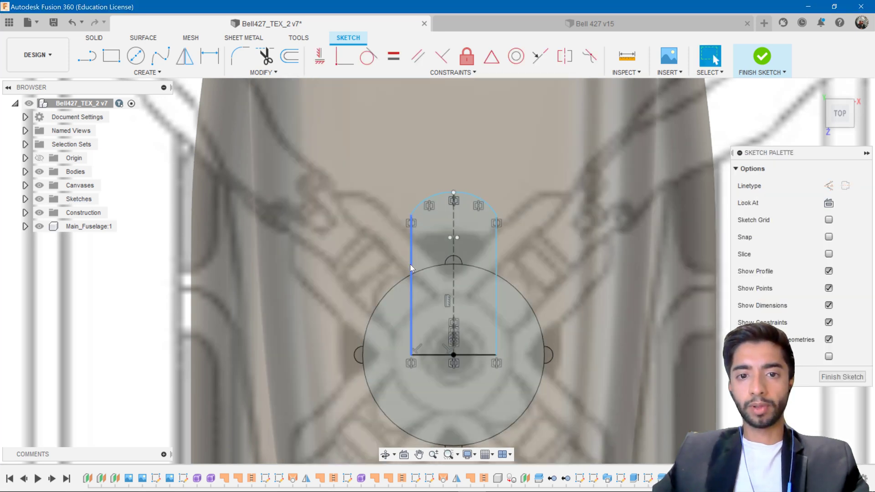
pyautogui.moveTo(410, 264); pyautogui.dragTo(419, 264)
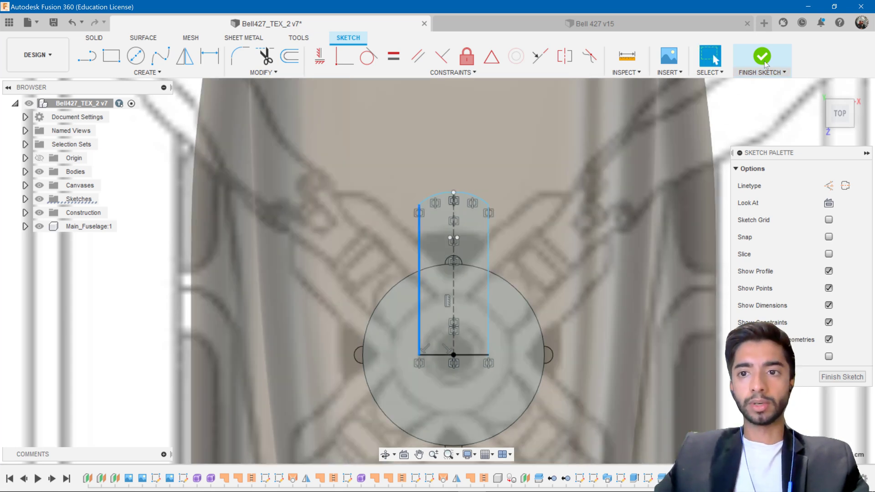
pyautogui.click(758, 58)
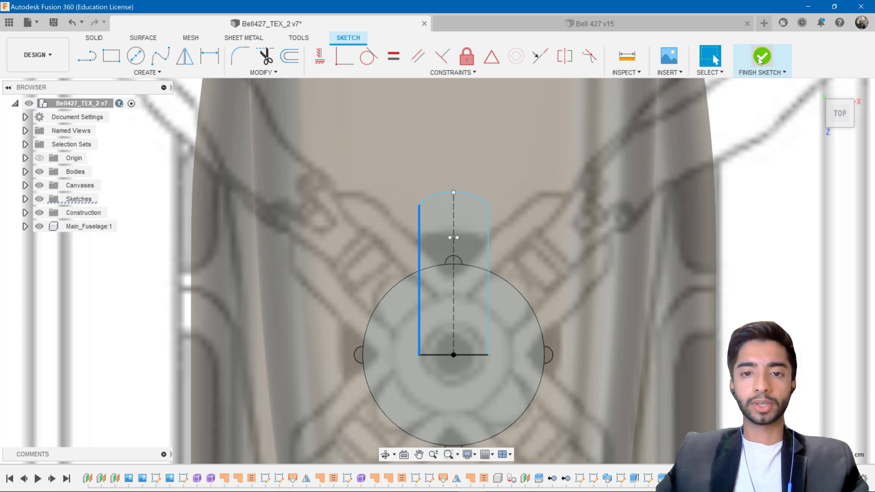
# Extrude both profiles of the blade mount outline by -3 cm as a new body.
pyautogui.click(112, 56)
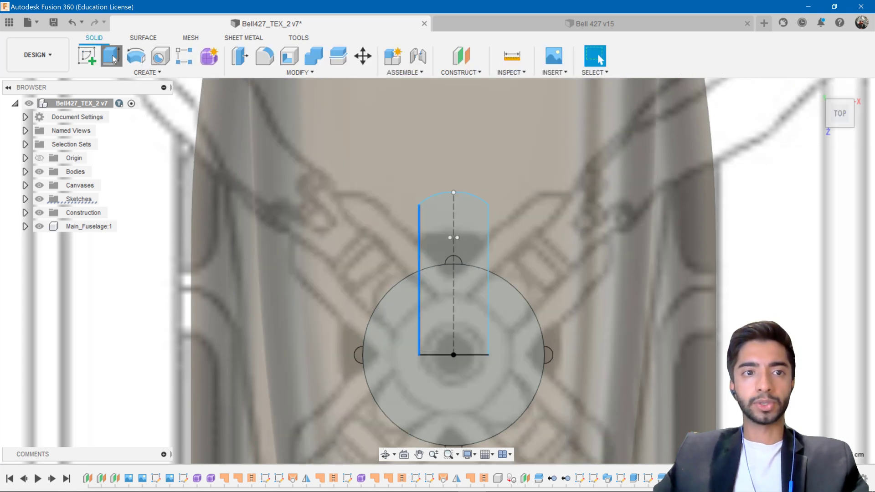
pyautogui.click(466, 236)
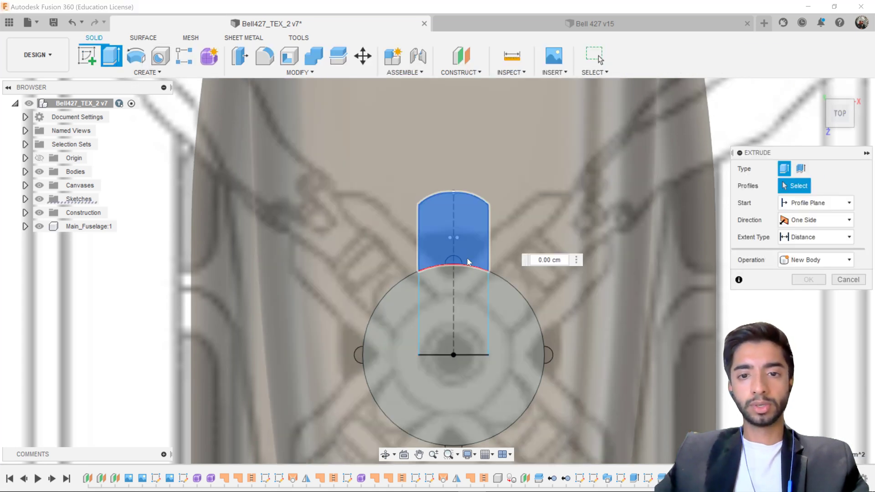
pyautogui.click(469, 318)
pyautogui.keyDown('shift'); pyautogui.moveTo(469, 318); pyautogui.dragTo(389, 224, button='middle'); pyautogui.keyUp('shift')
pyautogui.scroll(8, 540, 310)
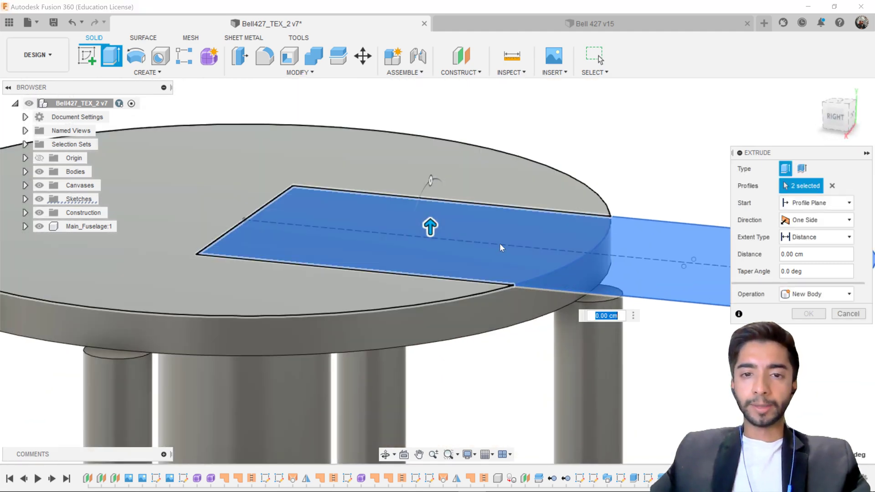
pyautogui.keyDown('shift'); pyautogui.moveTo(483, 258); pyautogui.dragTo(416, 255, button='middle'); pyautogui.keyUp('shift')
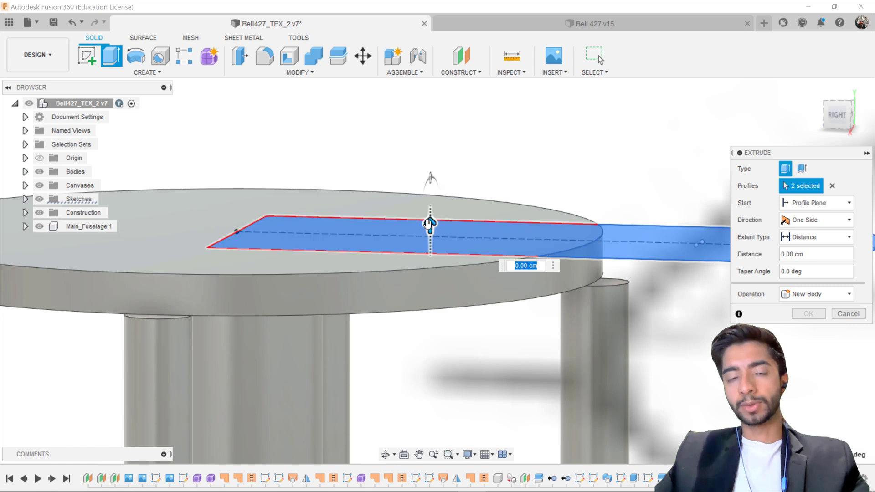
pyautogui.moveTo(429, 224); pyautogui.dragTo(426, 272)
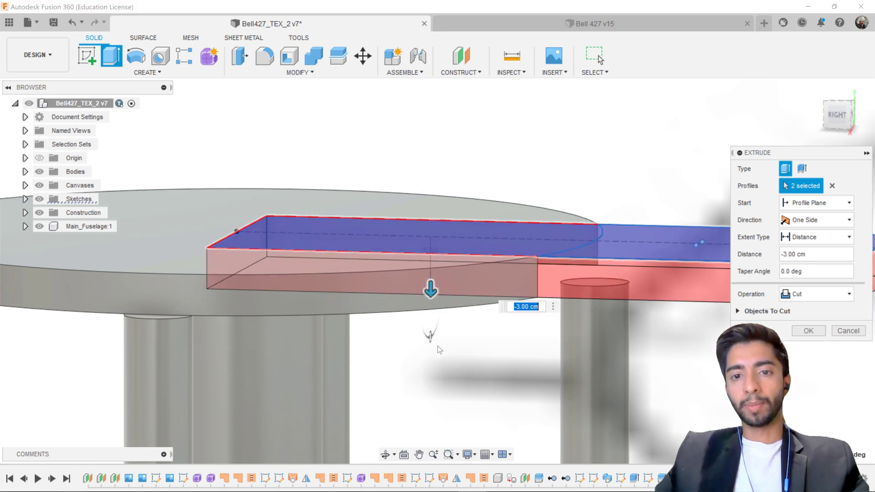
pyautogui.scroll(5, 437, 341)
pyautogui.scroll(-5, 460, 339)
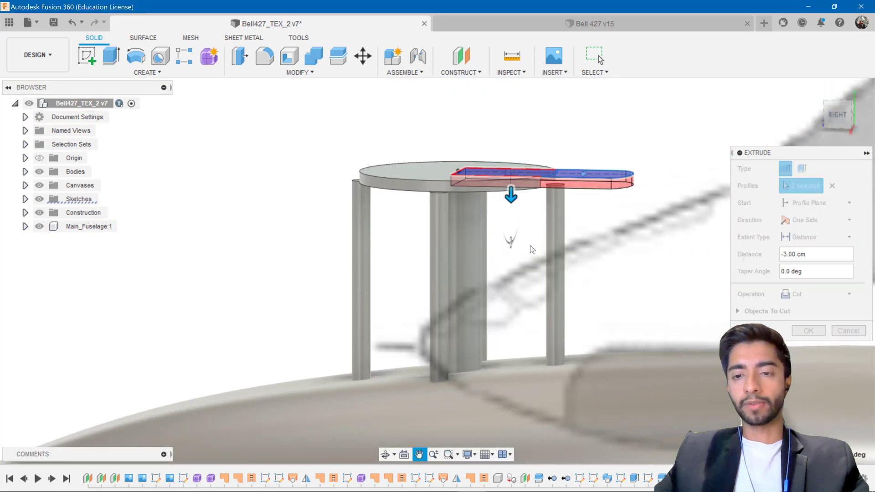
pyautogui.click(829, 295)
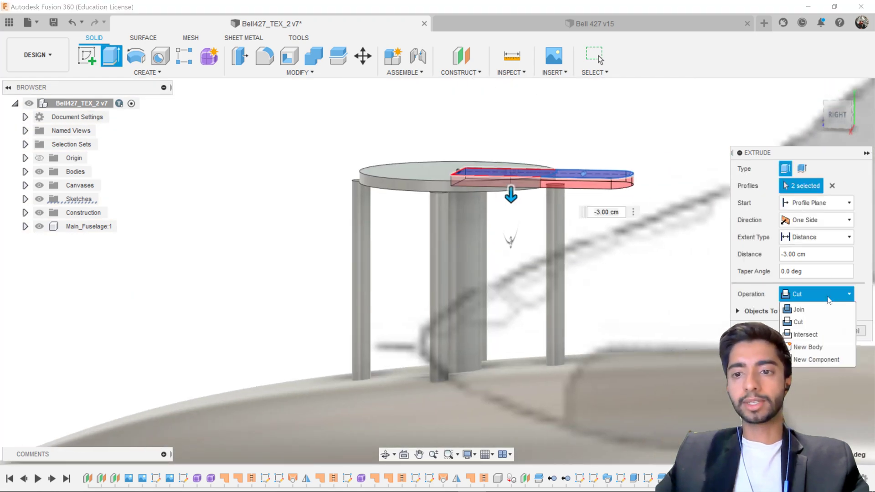
pyautogui.click(813, 346)
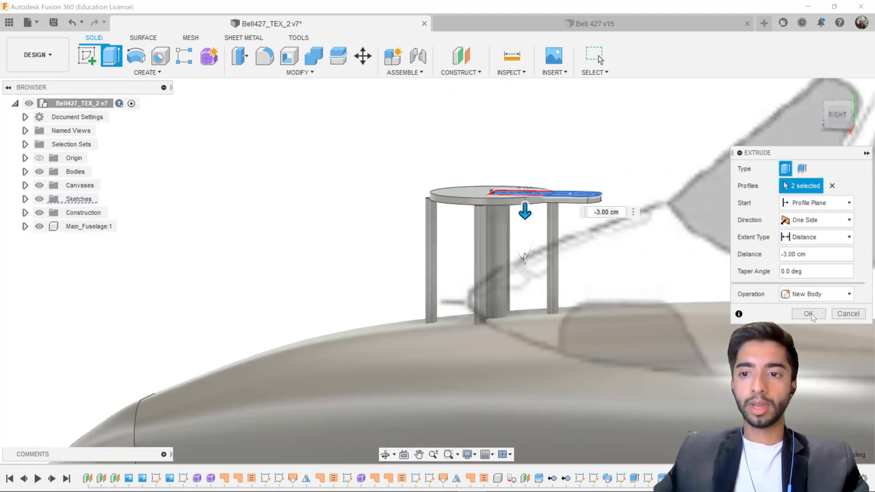
pyautogui.click(808, 313)
# Create a full circular pattern of the blade mount body around the disc's axis with a quantity of 4.
pyautogui.scroll(-5, 546, 257)
pyautogui.scroll(-5, 545, 257)
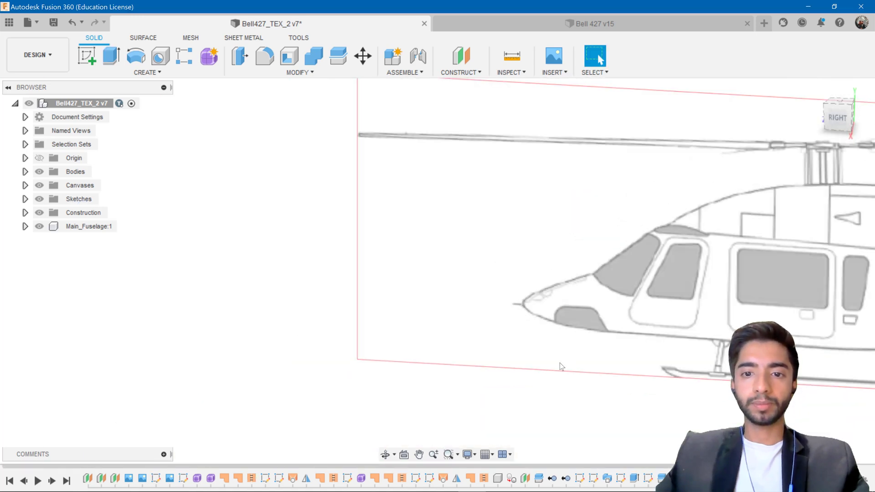
pyautogui.keyDown('shift'); pyautogui.moveTo(560, 362); pyautogui.dragTo(390, 275, button='middle'); pyautogui.keyUp('shift')
pyautogui.scroll(5, 410, 273)
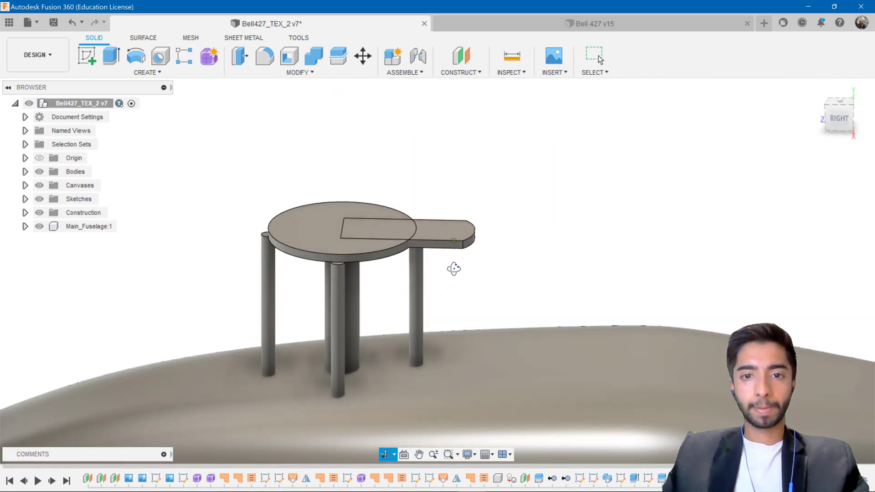
pyautogui.keyDown('shift'); pyautogui.moveTo(453, 267); pyautogui.dragTo(488, 307, button='middle'); pyautogui.keyUp('shift')
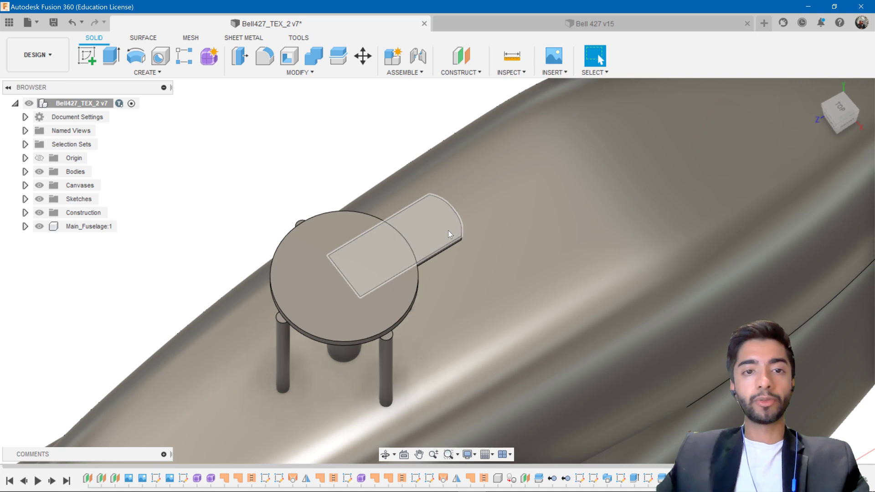
pyautogui.click(204, 73)
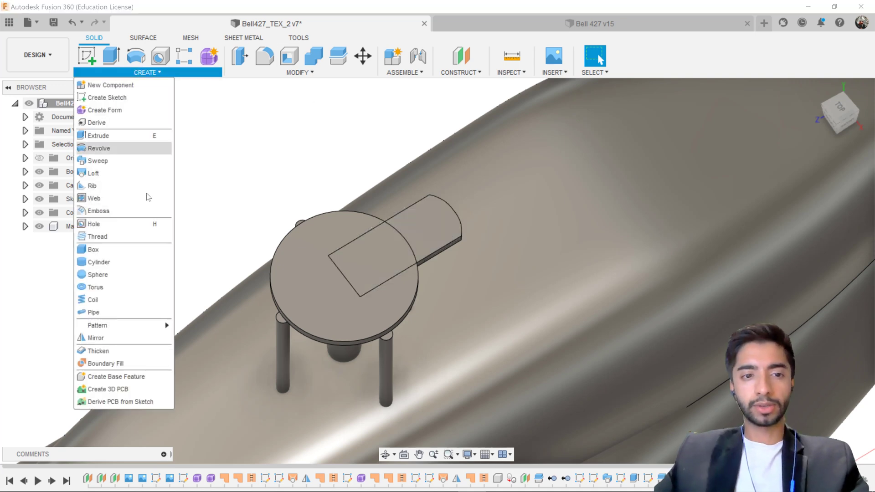
pyautogui.moveTo(137, 325)
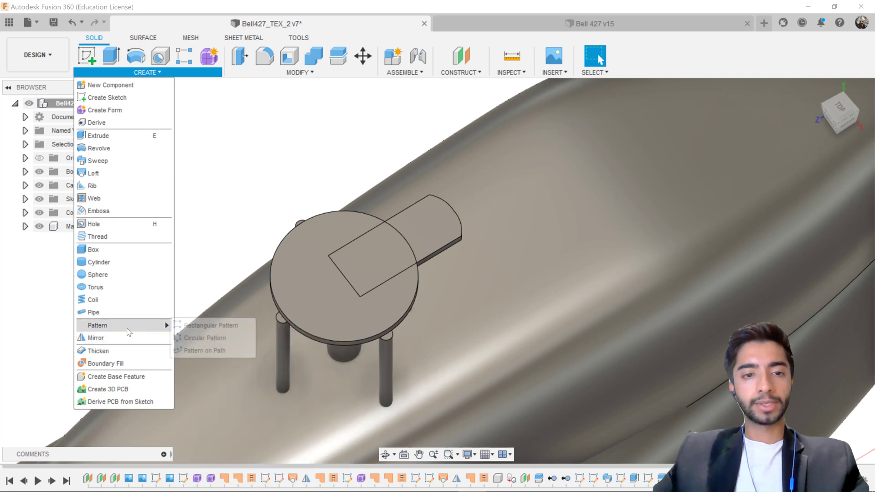
pyautogui.click(201, 337)
pyautogui.click(826, 171)
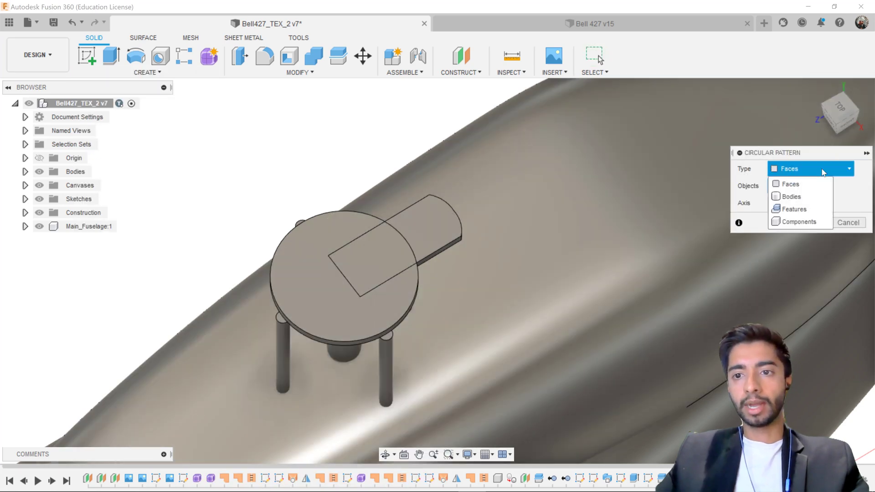
pyautogui.click(807, 195)
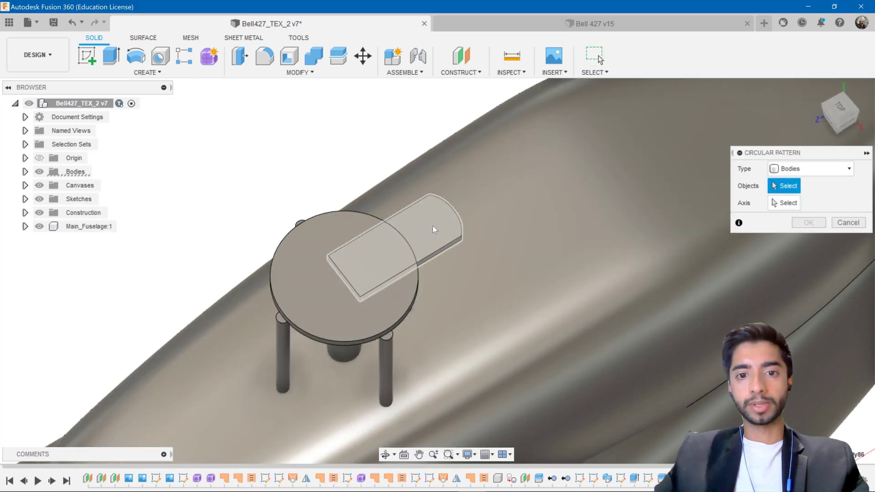
pyautogui.click(433, 225)
pyautogui.click(785, 205)
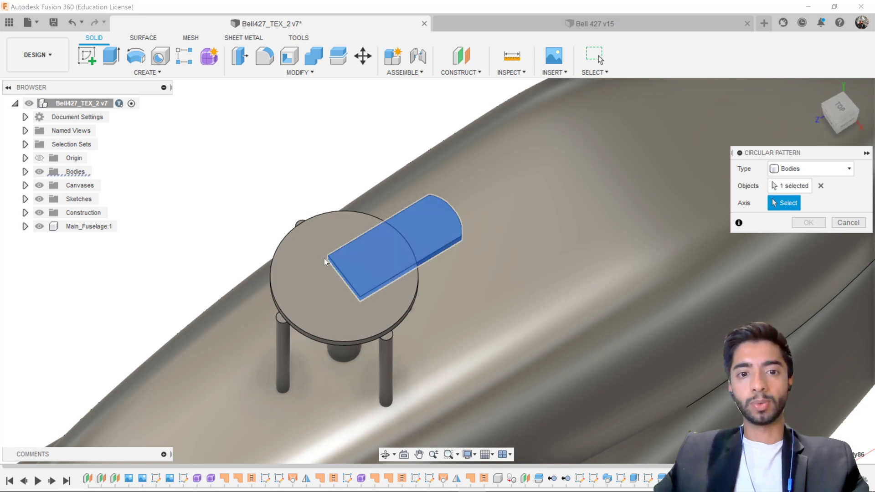
pyautogui.click(351, 214)
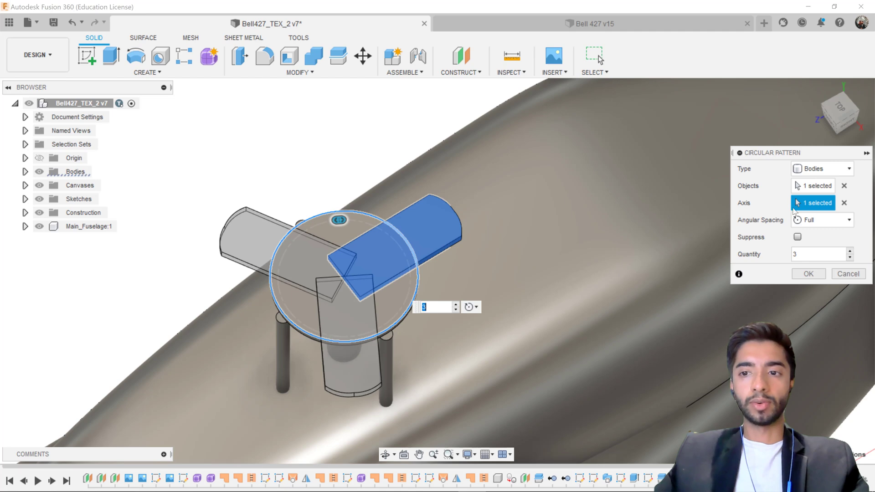
pyautogui.click(849, 251)
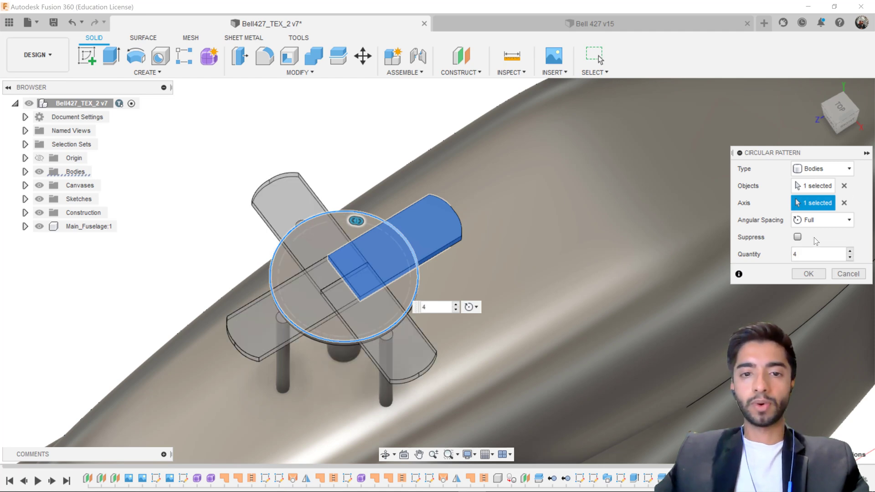
pyautogui.click(809, 274)
# Try to combine the disc with the four blade mount bodies using the Join operation.
pyautogui.scroll(-8, 371, 191)
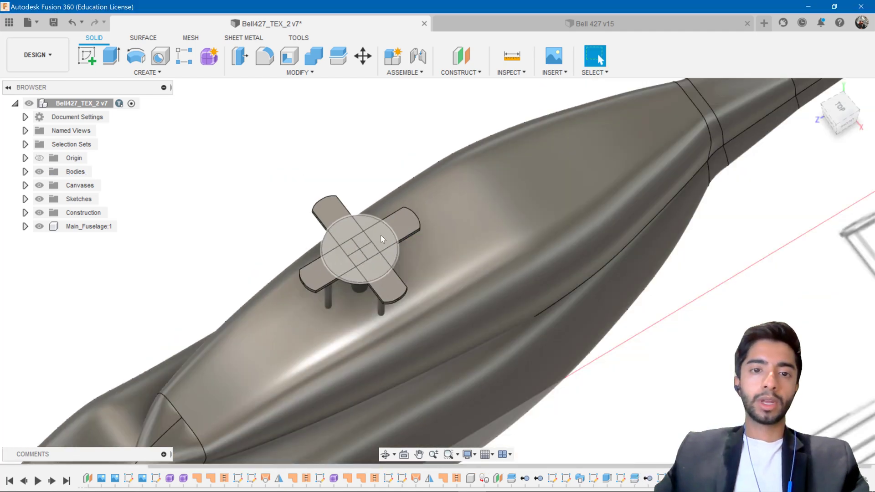
pyautogui.scroll(6, 382, 262)
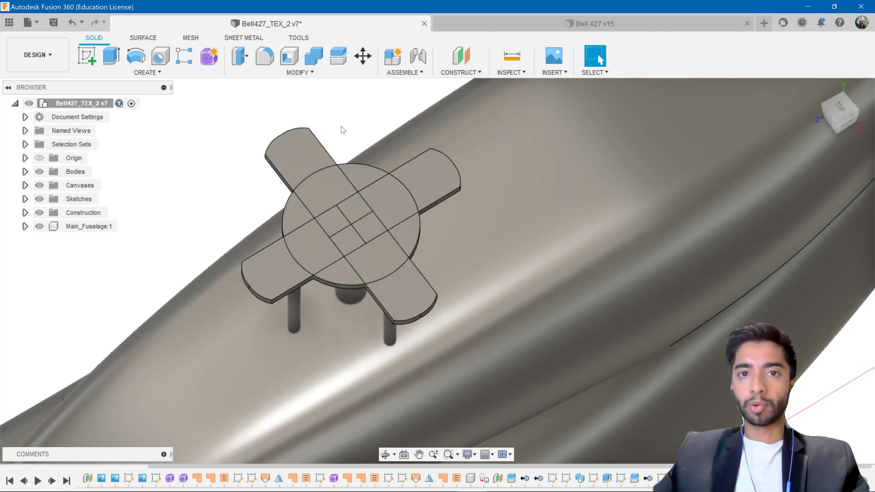
pyautogui.click(323, 61)
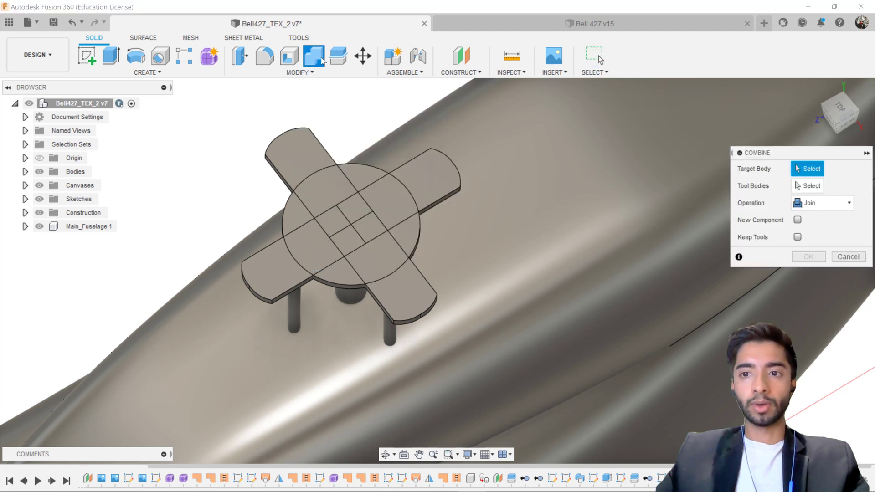
pyautogui.click(357, 177)
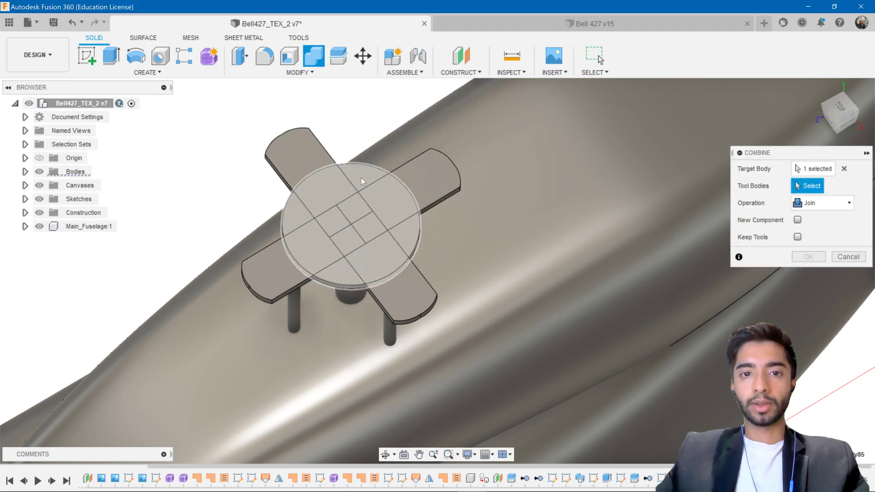
pyautogui.click(417, 181)
pyautogui.click(328, 162)
pyautogui.click(281, 271)
pyautogui.click(399, 286)
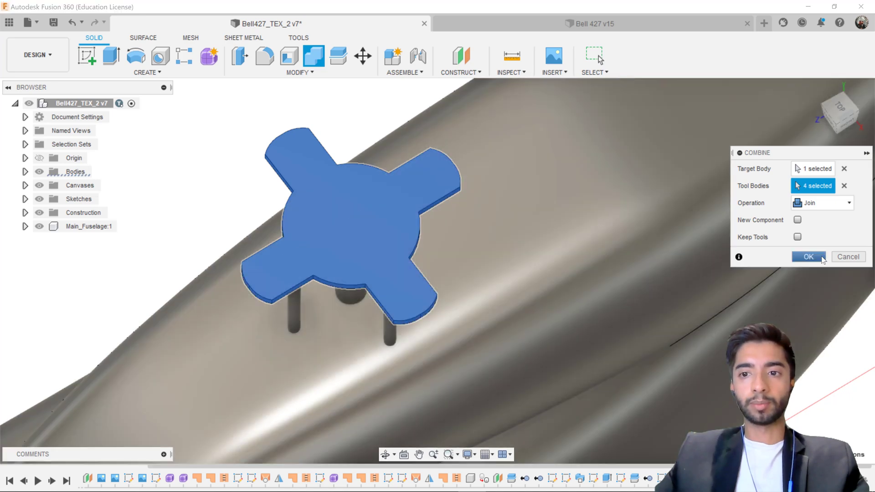
pyautogui.click(808, 257)
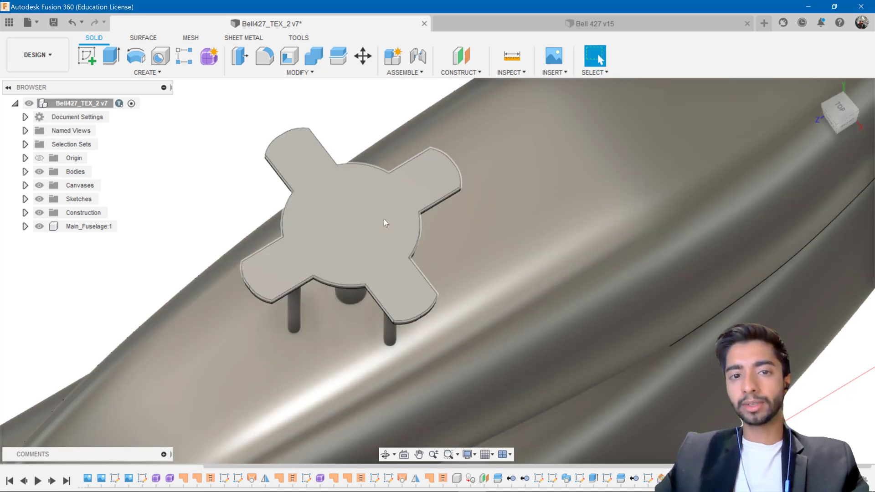
pyautogui.scroll(-5, 391, 230)
pyautogui.scroll(3, 394, 257)
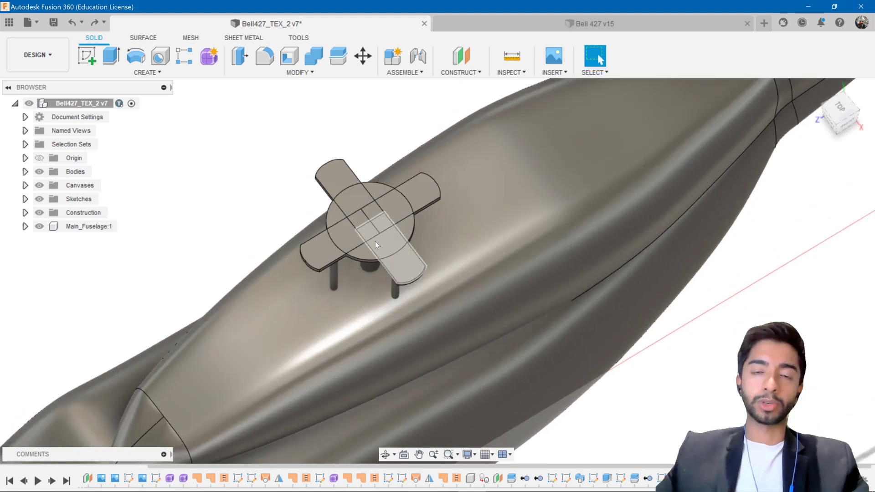
# Save the design as a new version and switch to the finished Bell 427 v15 reference design.
pyautogui.scroll(-3, 376, 241)
pyautogui.moveTo(450, 259)
pyautogui.keyDown('shift'); pyautogui.mouseDown(button='middle')
pyautogui.moveTo(455, 264)
pyautogui.moveTo(416, 203)
pyautogui.moveTo(452, 245)
pyautogui.mouseUp(button='middle'); pyautogui.keyUp('shift')
pyautogui.hotkey('ctrl', 's')
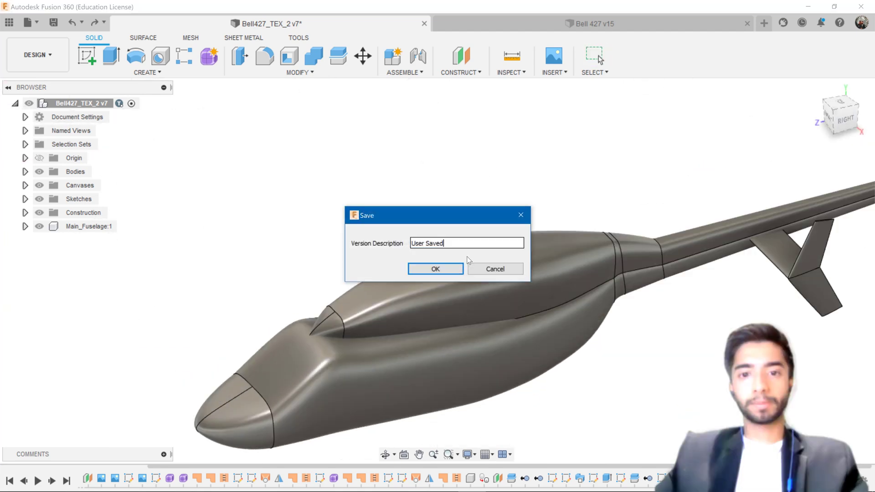
pyautogui.press('Return')
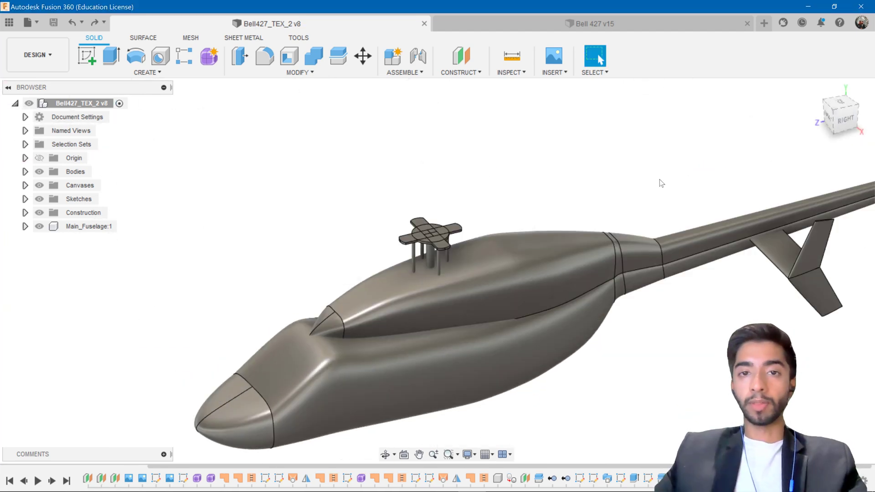
pyautogui.click(503, 27)
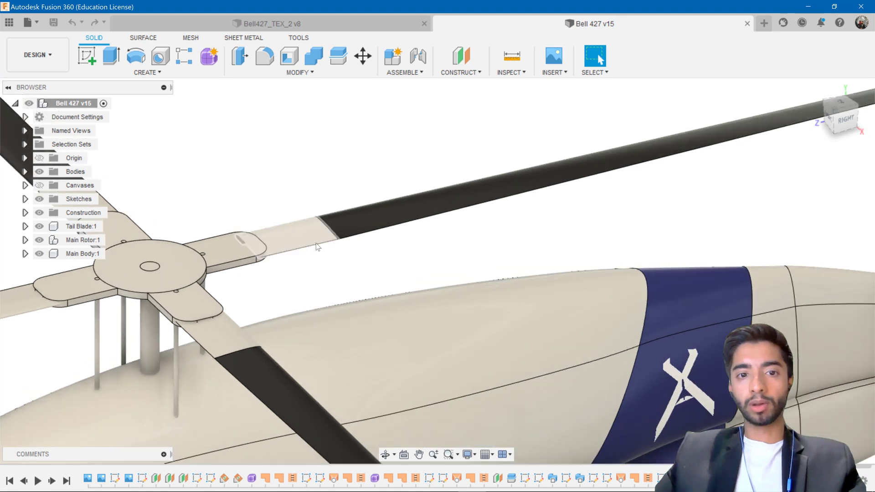
# Examine the main rotor blades in the Bell 427 v15 reference design, from the blade root at the mount to the tip profile.
pyautogui.scroll(-5, 325, 236)
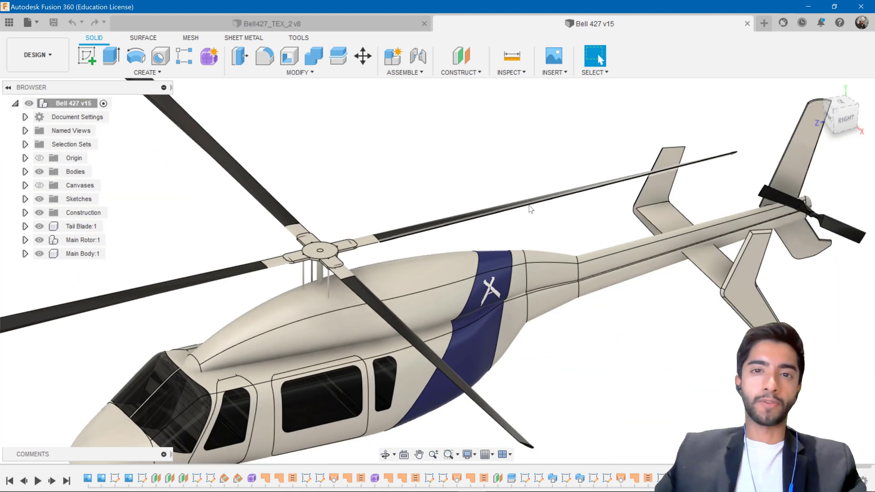
pyautogui.scroll(8, 391, 217)
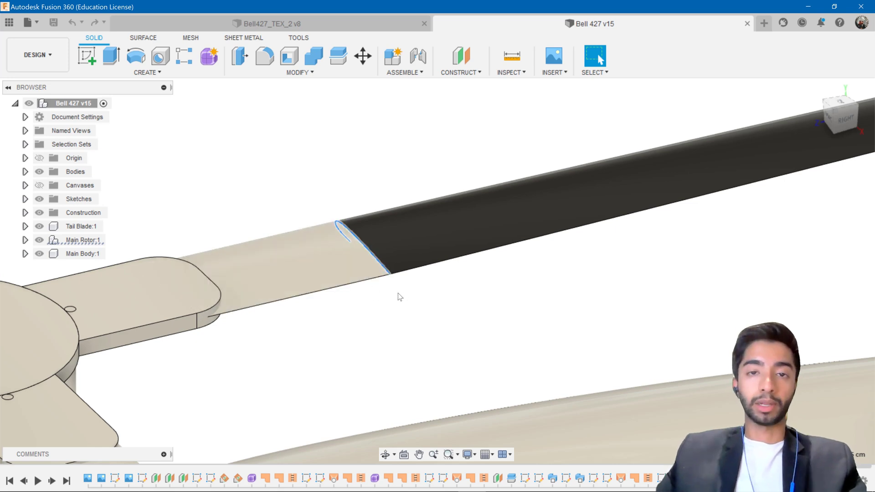
pyautogui.scroll(-5, 397, 294)
pyautogui.scroll(-3, 396, 294)
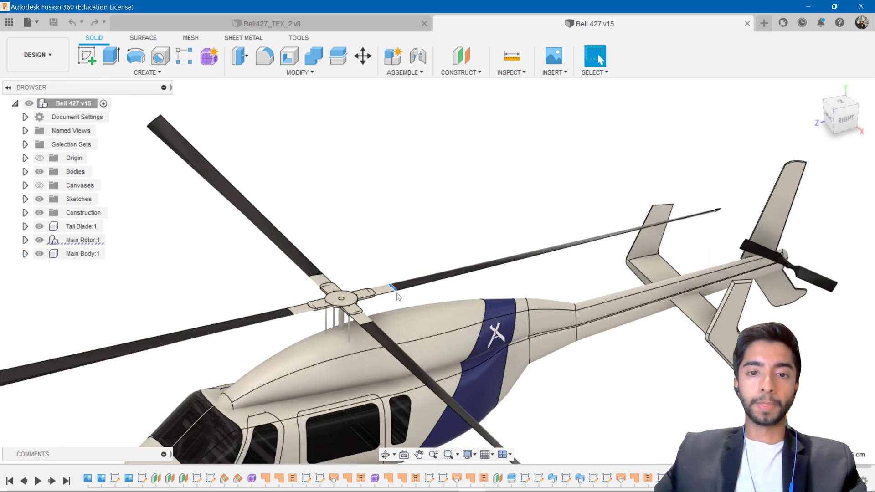
pyautogui.scroll(1, 397, 293)
pyautogui.scroll(3, 654, 210)
pyautogui.keyDown('shift'); pyautogui.moveTo(653, 210); pyautogui.dragTo(605, 245, button='middle'); pyautogui.keyUp('shift')
pyautogui.scroll(3, 573, 242)
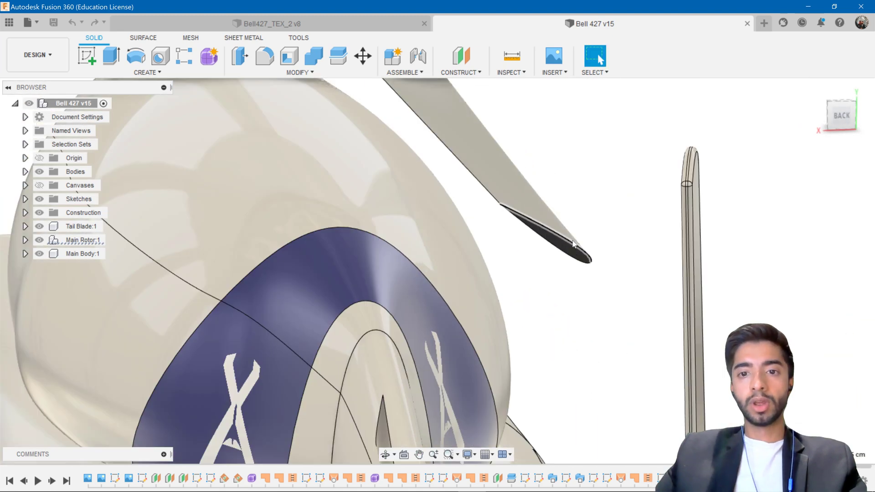
pyautogui.scroll(-5, 573, 244)
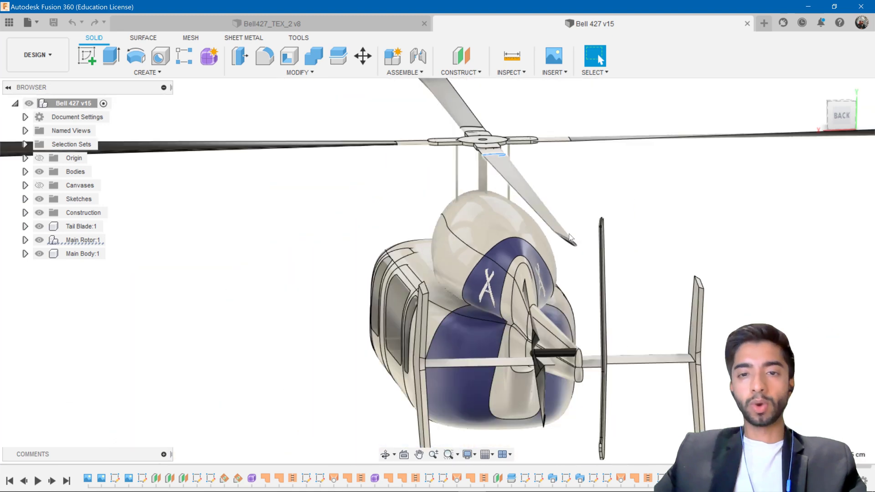
pyautogui.keyDown('shift'); pyautogui.moveTo(479, 179); pyautogui.dragTo(449, 214, button='middle'); pyautogui.keyUp('shift')
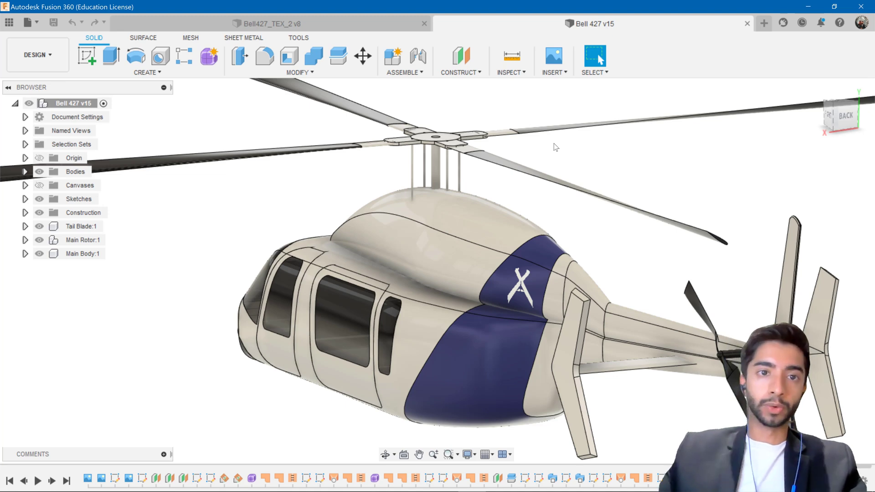
# Switch back to the Bell427_TEX_2 v8 design at the rotor hub.
pyautogui.click(205, 21)
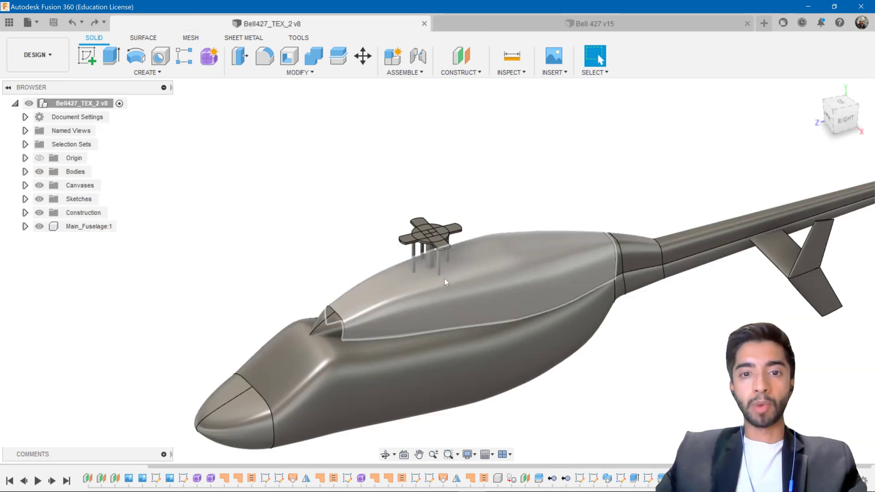
pyautogui.keyDown('shift'); pyautogui.moveTo(444, 278); pyautogui.dragTo(477, 228, button='middle'); pyautogui.keyUp('shift')
pyautogui.scroll(3, 449, 219)
pyautogui.scroll(5, 480, 230)
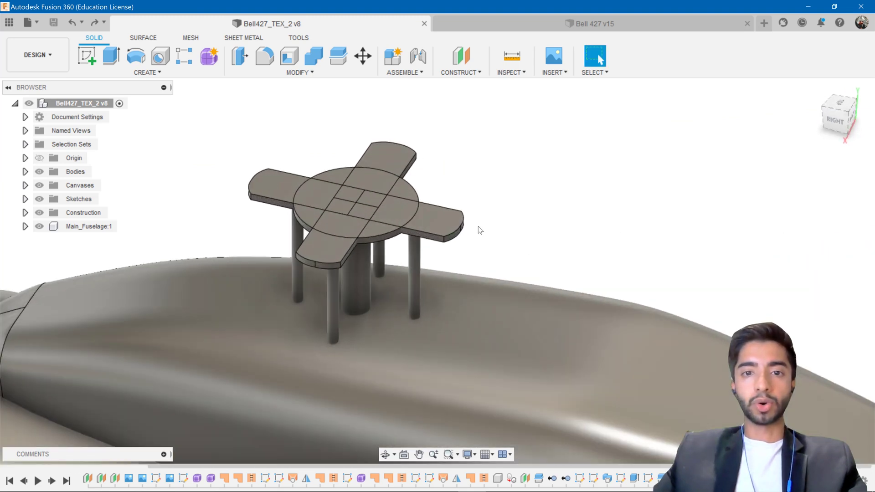
# Create a construction plane offset -450 cm from the origin XY plane, aligned with the blade root in the side blueprint.
pyautogui.click(461, 56)
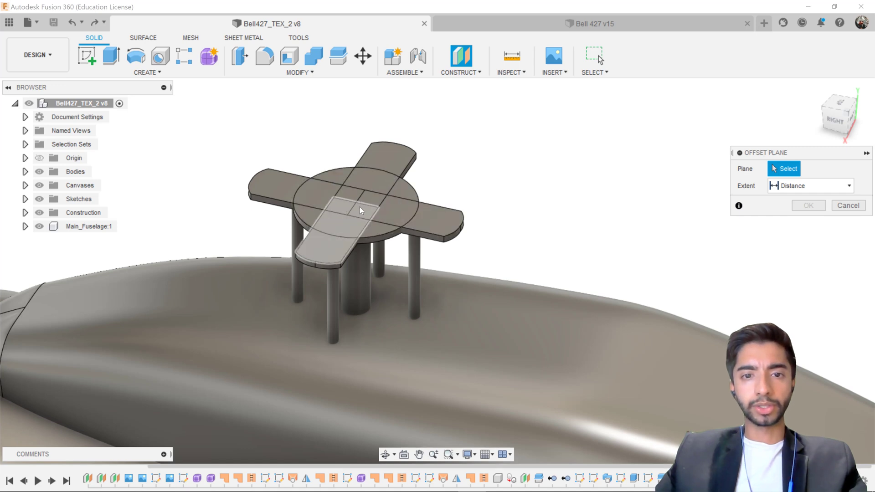
pyautogui.scroll(-10, 328, 212)
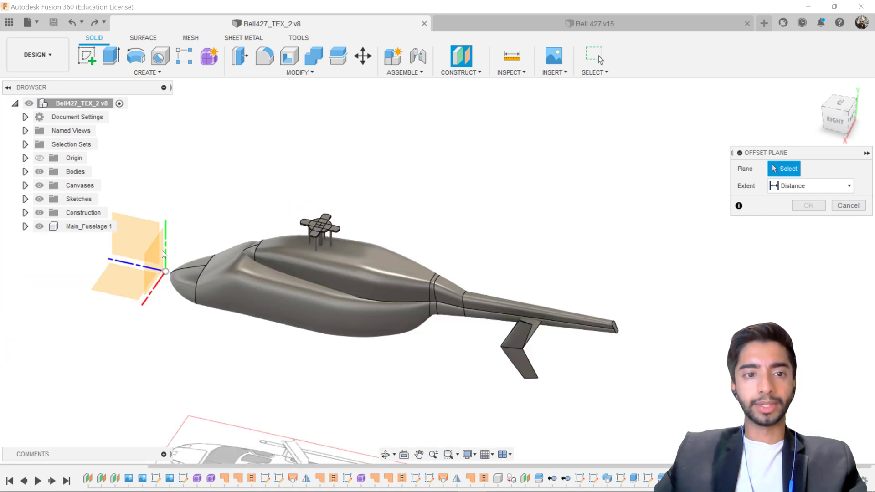
pyautogui.click(158, 256)
pyautogui.moveTo(154, 270); pyautogui.dragTo(339, 310)
pyautogui.click(834, 120)
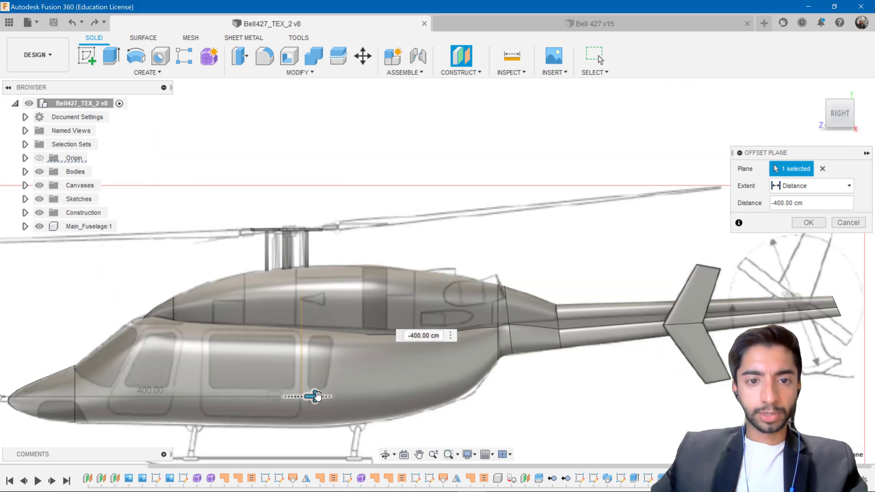
pyautogui.moveTo(312, 396); pyautogui.dragTo(355, 395)
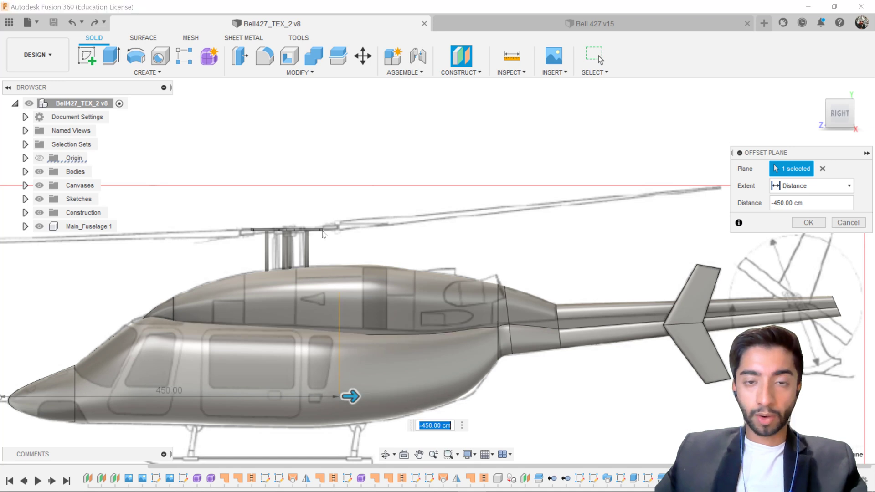
pyautogui.scroll(3, 323, 230)
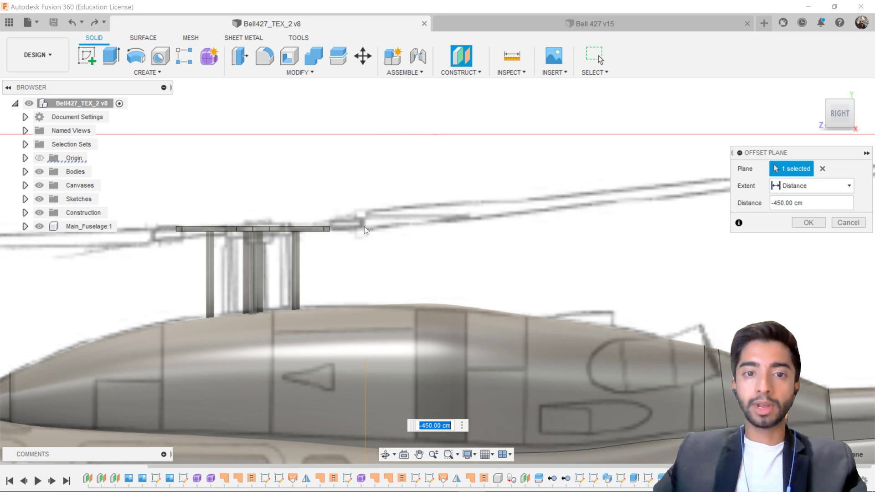
pyautogui.moveTo(364, 226)
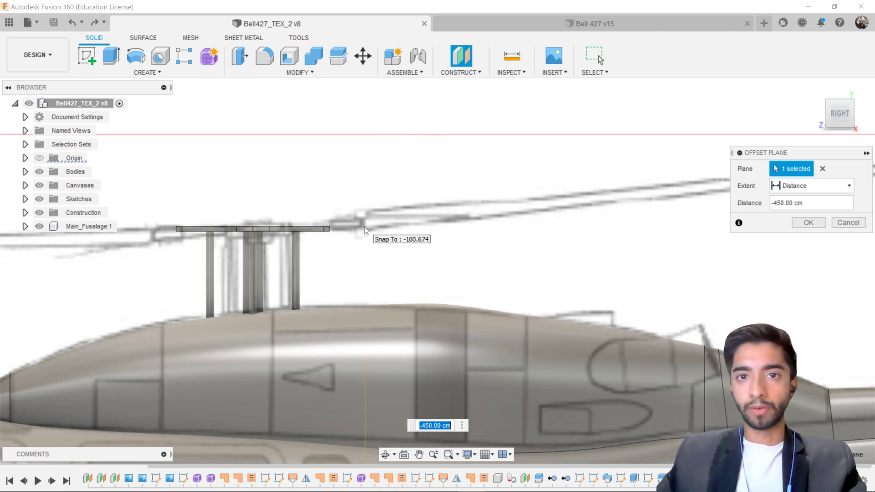
pyautogui.click(808, 222)
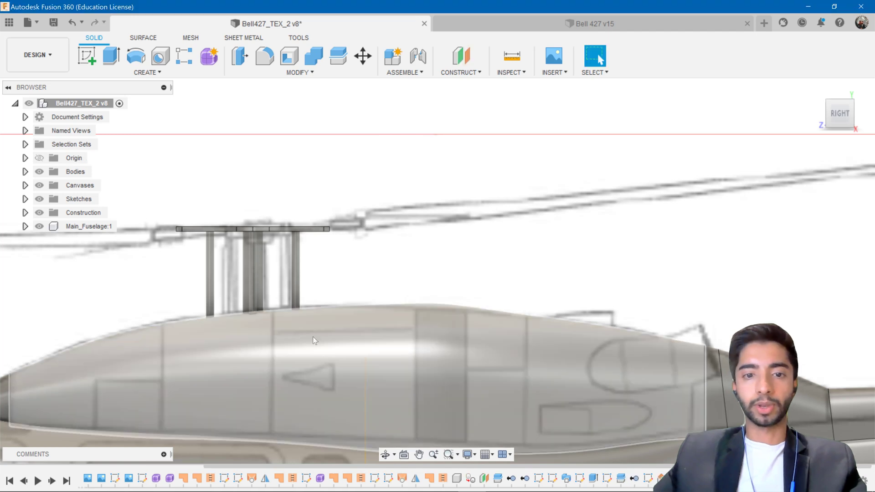
# Start a new sketch on the offset plane at the blade root, facing the front blueprint of the rotor hub.
pyautogui.scroll(-4, 346, 323)
pyautogui.scroll(-3, 371, 319)
pyautogui.keyDown('shift'); pyautogui.moveTo(367, 357); pyautogui.dragTo(348, 385, button='middle'); pyautogui.keyUp('shift')
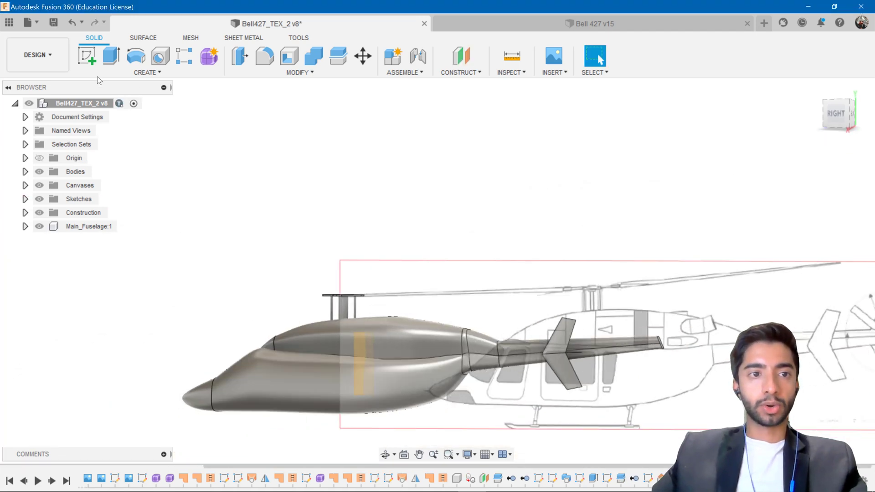
pyautogui.click(85, 60)
pyautogui.scroll(3, 337, 360)
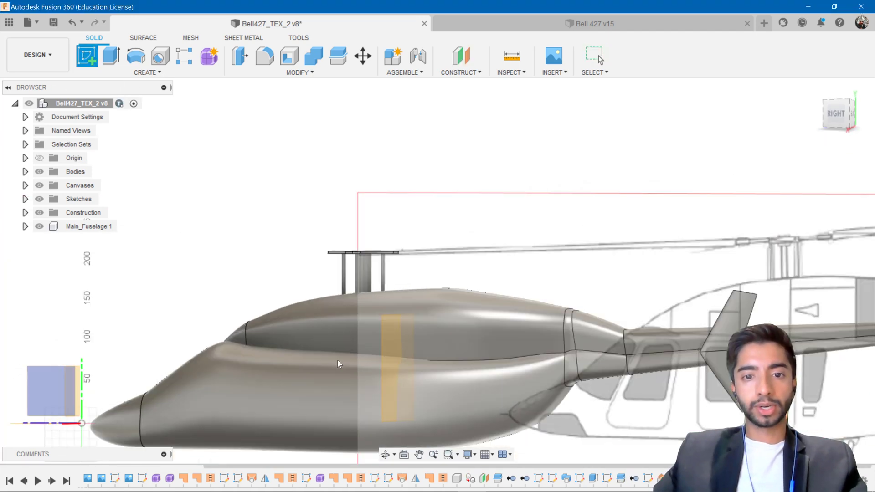
pyautogui.click(392, 340)
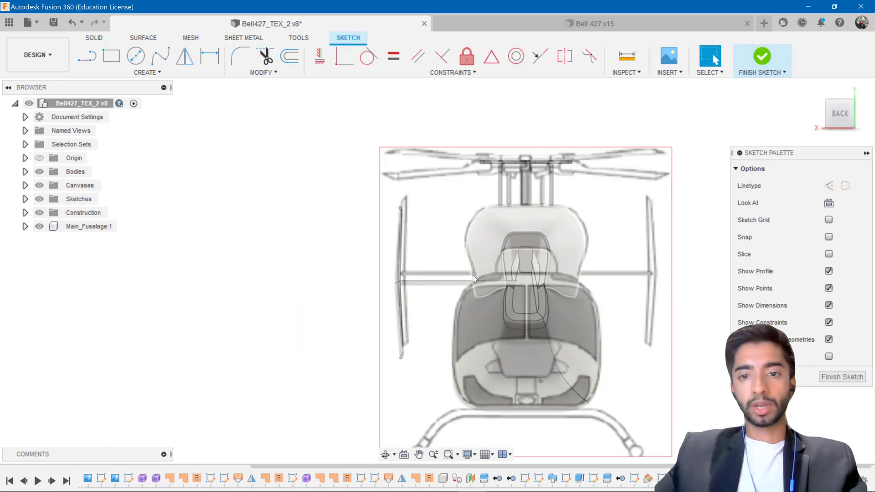
pyautogui.scroll(-2, 472, 274)
pyautogui.click(822, 112)
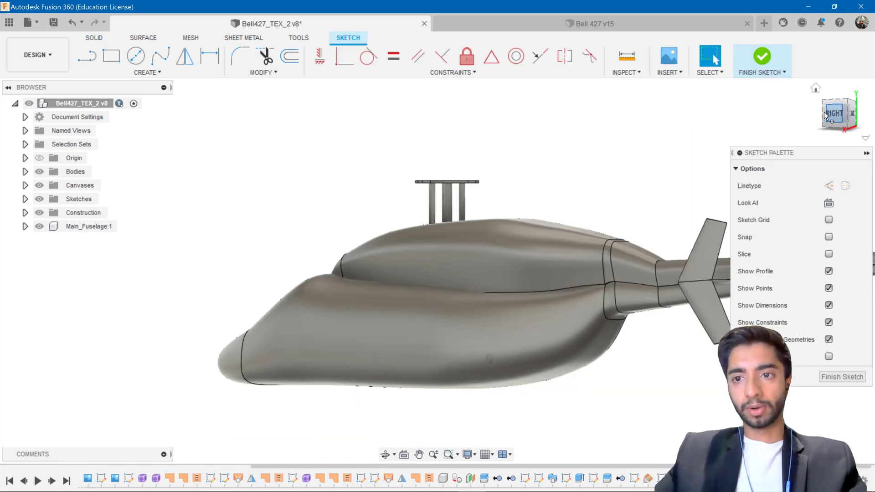
pyautogui.click(822, 114)
pyautogui.scroll(10, 348, 244)
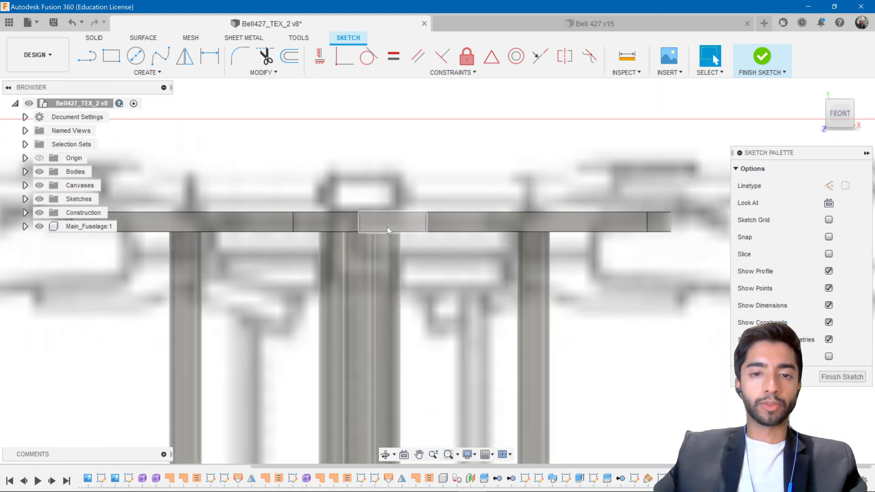
pyautogui.scroll(-1, 387, 226)
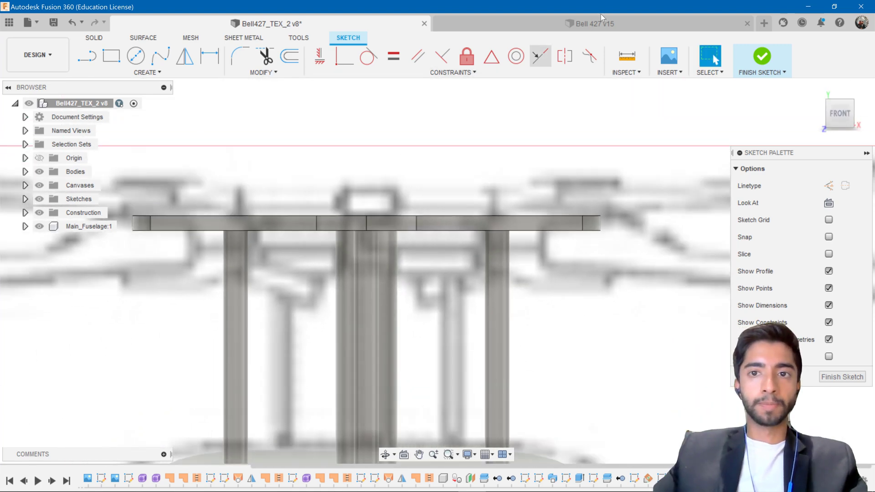
# Draw a horizontal construction line just above the hub disc, centred on the shaft axis and about as wide as the shaft.
pyautogui.click(146, 72)
pyautogui.click(93, 63)
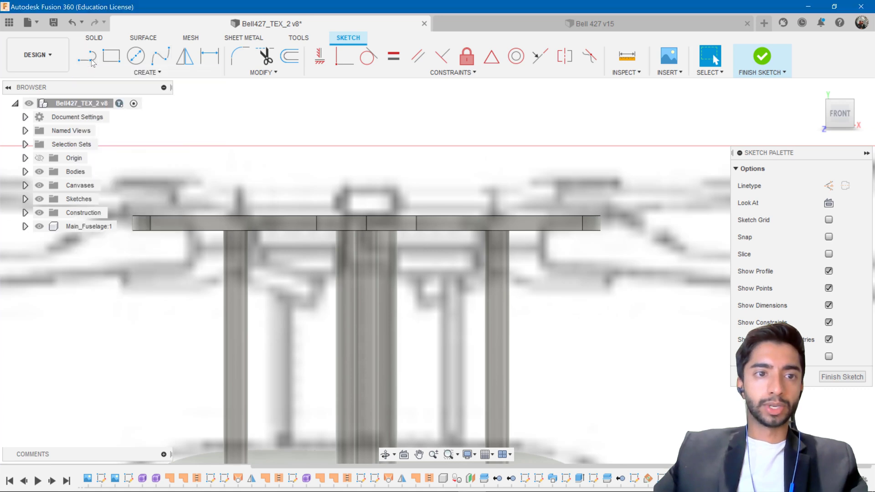
pyautogui.click(832, 187)
pyautogui.scroll(3, 343, 234)
pyautogui.scroll(-1, 387, 241)
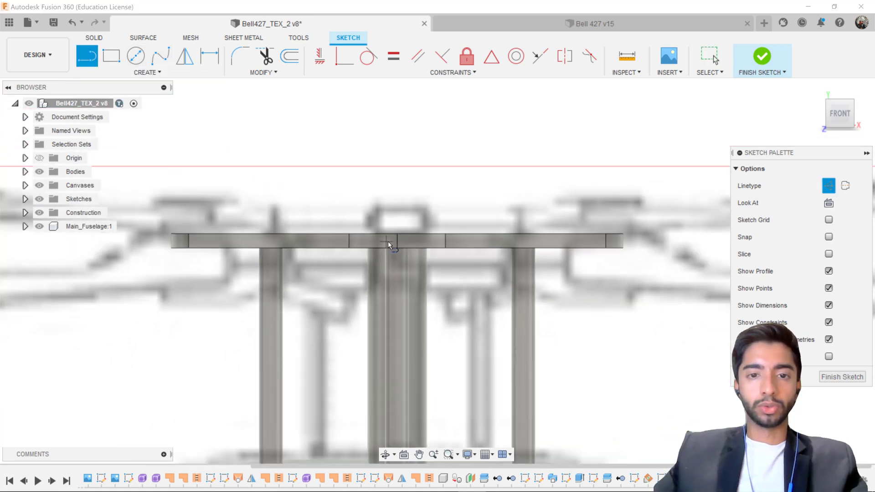
pyautogui.scroll(-6, 388, 241)
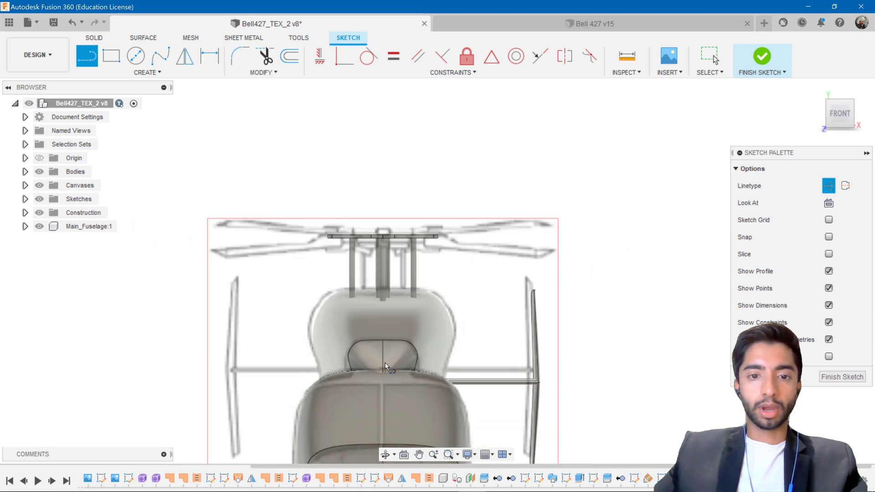
pyautogui.moveTo(384, 362); pyautogui.dragTo(375, 266, button='middle')
pyautogui.click(373, 400)
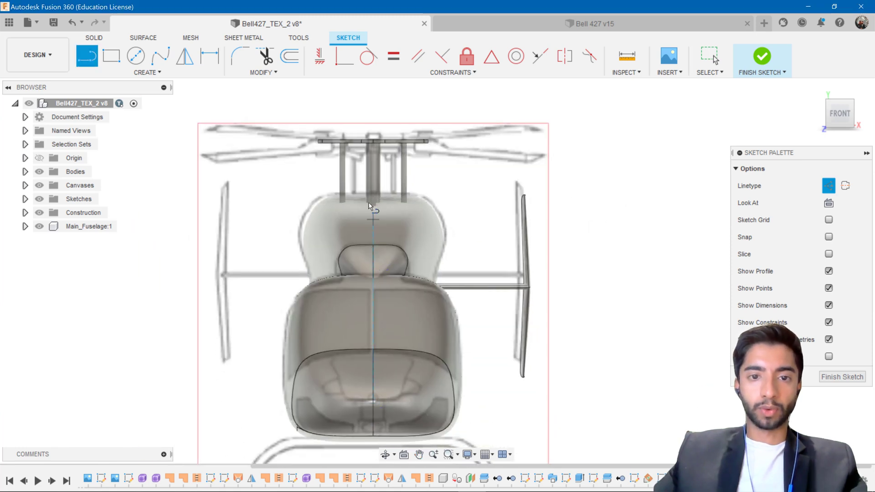
pyautogui.moveTo(377, 156); pyautogui.dragTo(375, 273, button='middle')
pyautogui.scroll(10, 360, 259)
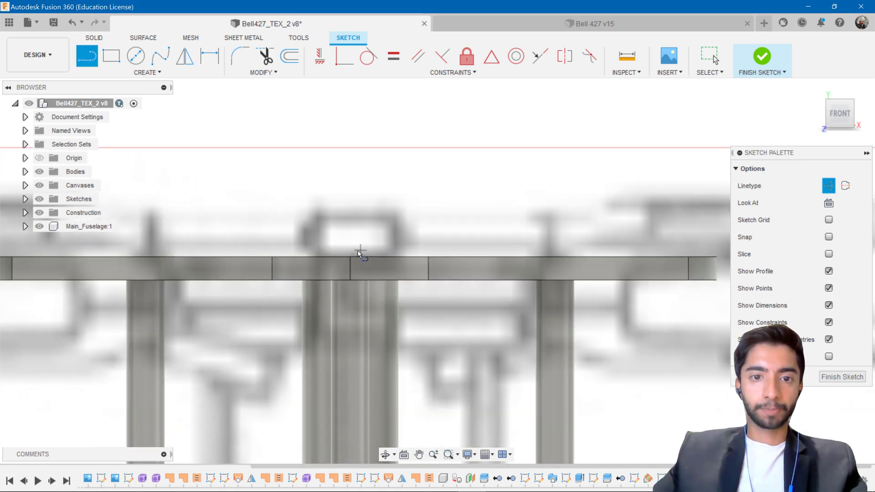
pyautogui.press('Escape')
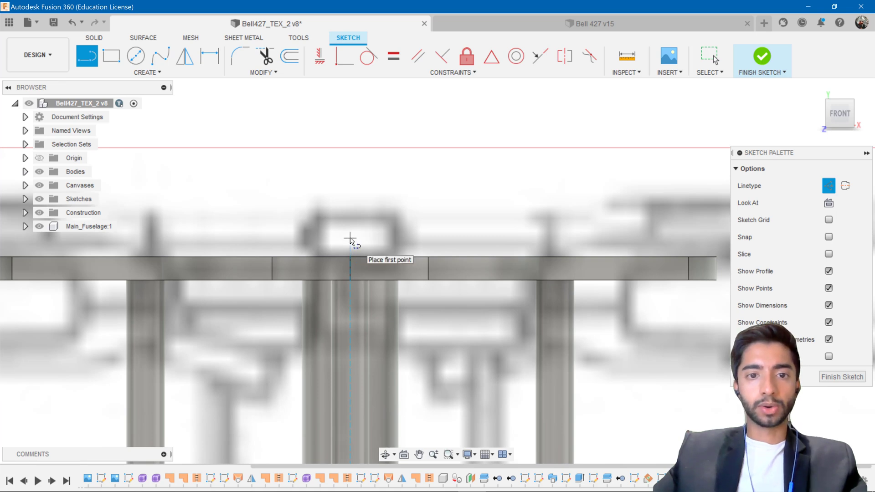
pyautogui.click(302, 238)
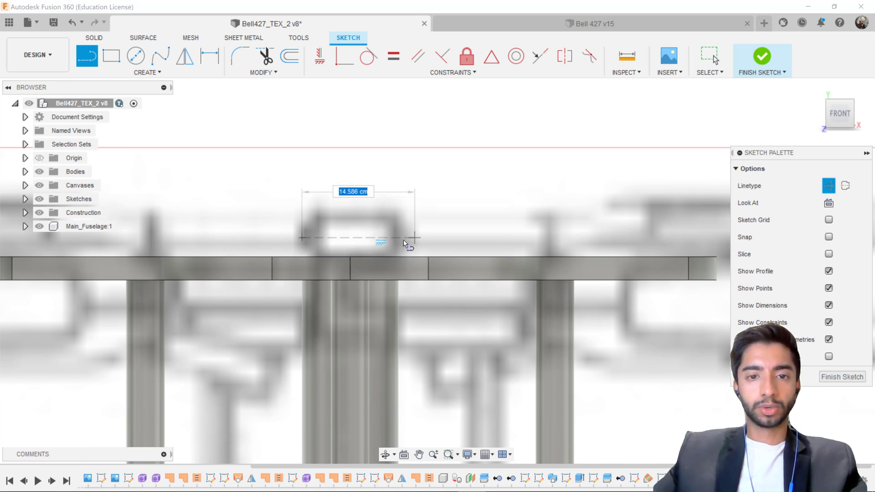
pyautogui.click(397, 239)
pyautogui.press('Escape')
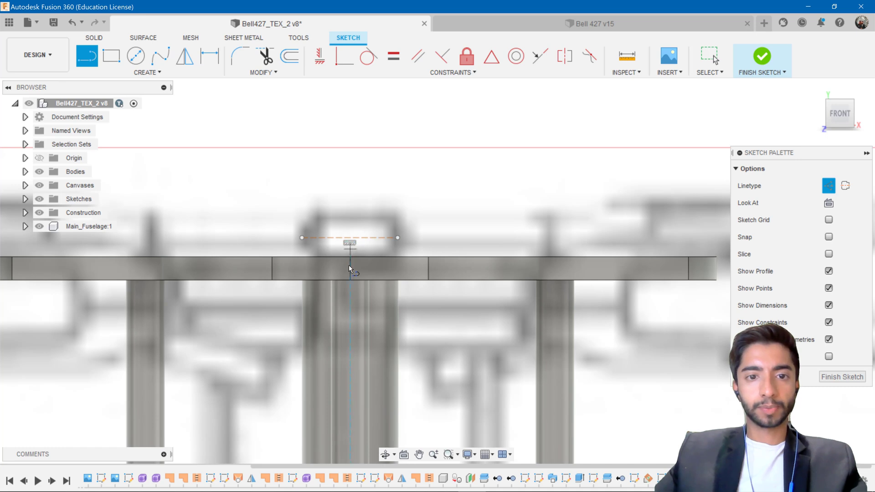
# Draw a vertical construction line upward from the midpoint of the horizontal construction line.
pyautogui.click(349, 237)
pyautogui.click(349, 199)
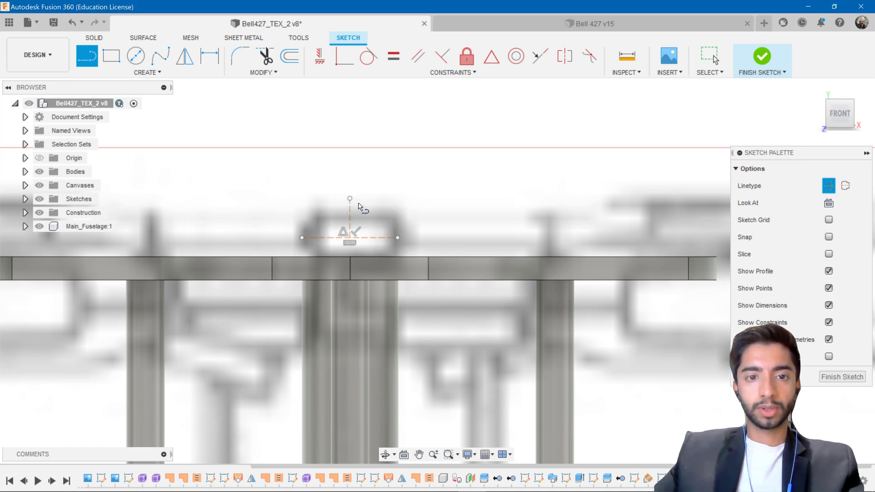
pyautogui.press('Escape')
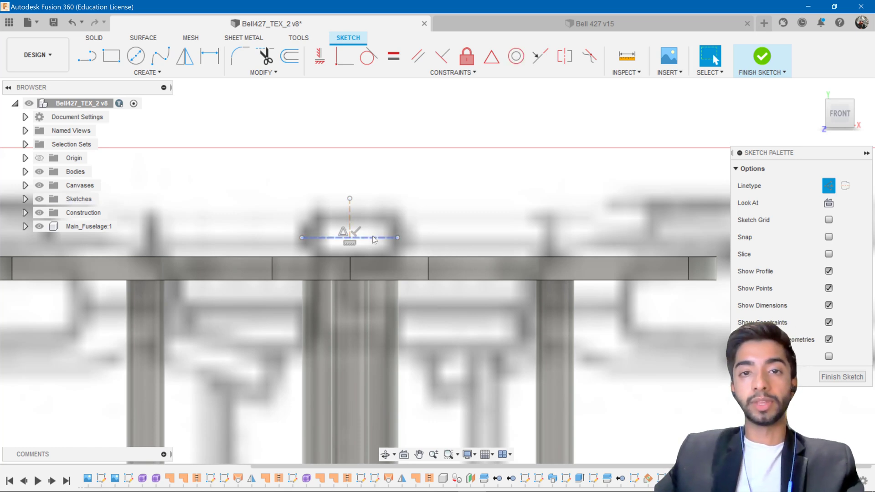
# Draw a control point spline between the ends of the horizontal construction line, forming the airfoil's upper half with a rounded nose and tapering tail.
pyautogui.click(168, 67)
pyautogui.click(140, 74)
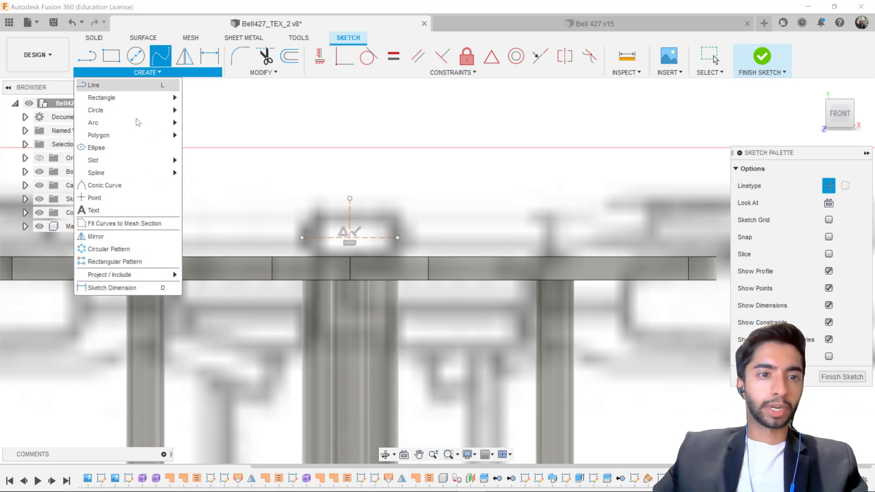
pyautogui.moveTo(135, 173)
pyautogui.click(214, 185)
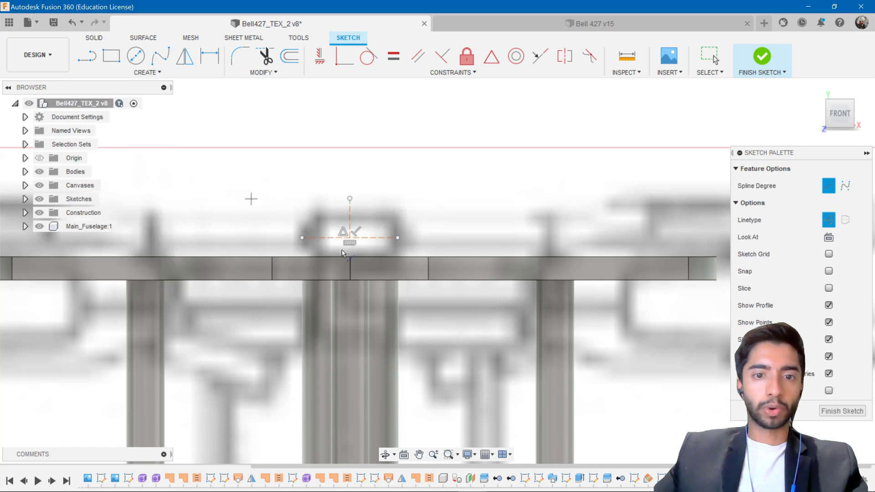
pyautogui.scroll(4, 343, 253)
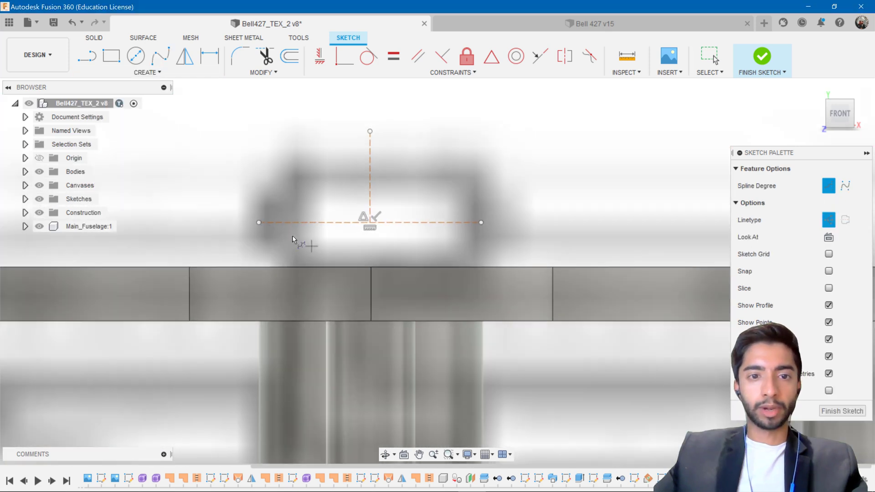
pyautogui.click(258, 222)
pyautogui.click(258, 206)
pyautogui.click(259, 194)
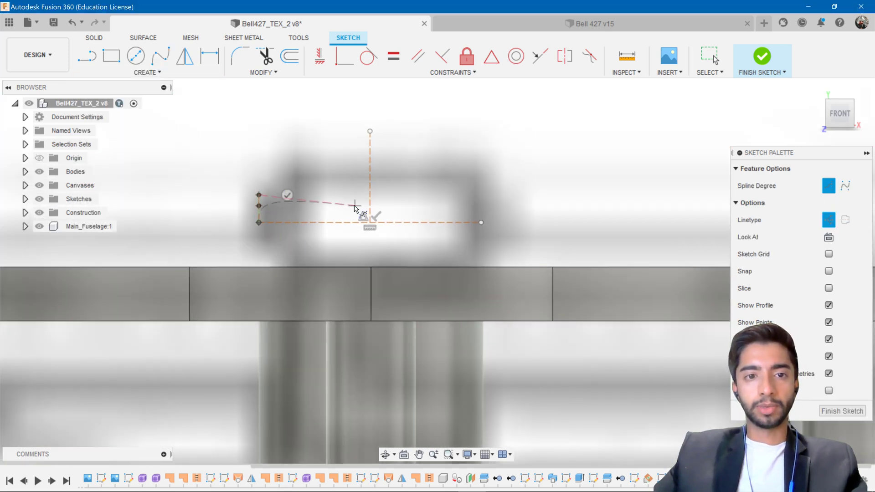
pyautogui.click(345, 206)
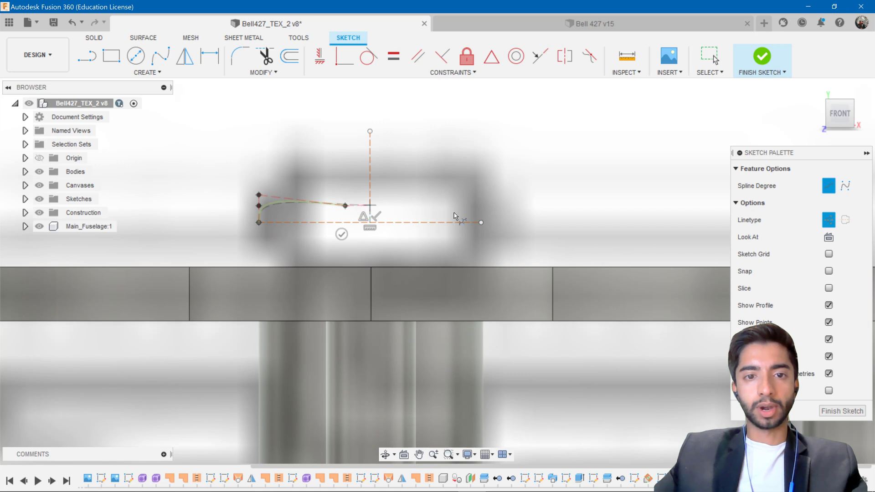
pyautogui.click(481, 222)
pyautogui.press('Return')
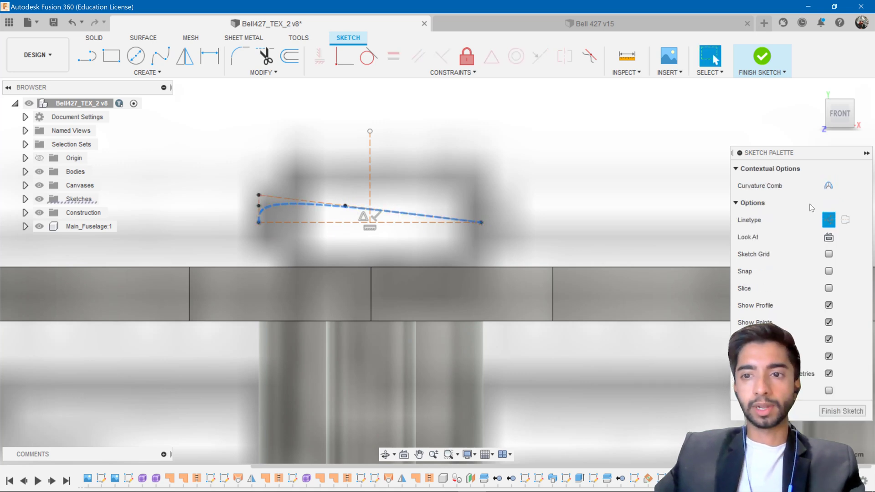
pyautogui.press('Escape')
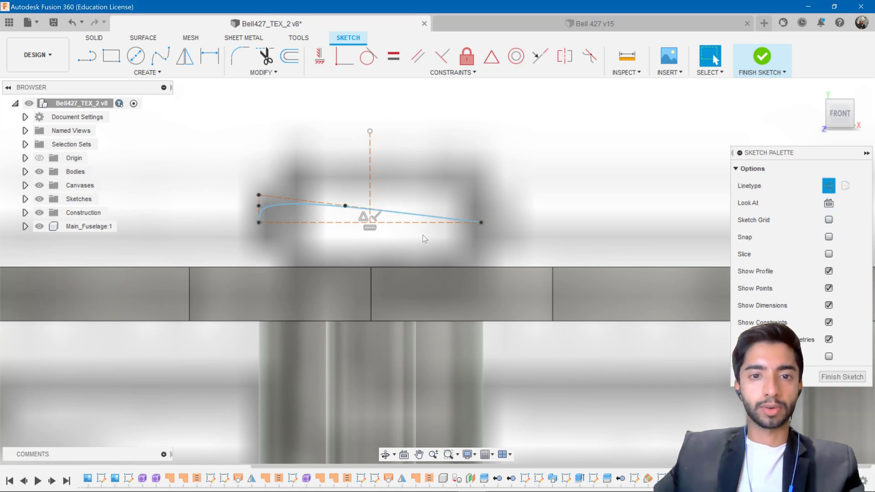
# Mirror the upper airfoil spline about the horizontal construction line to close the blade profile.
pyautogui.click(190, 64)
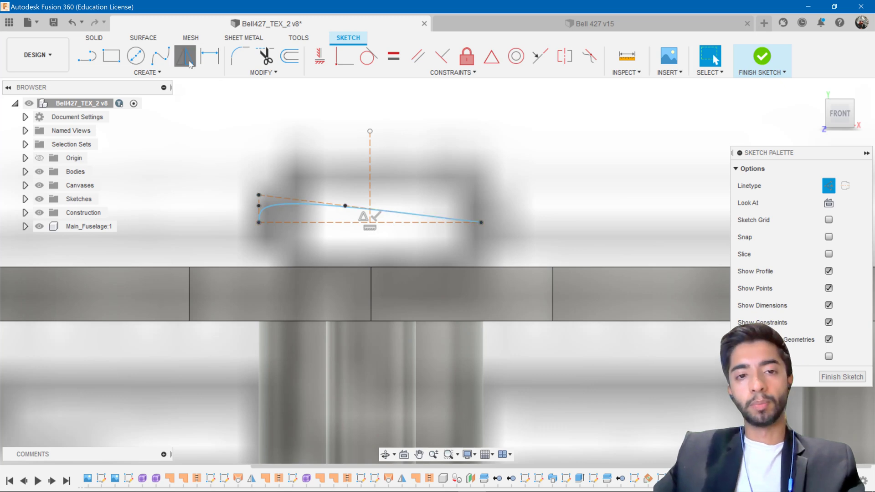
pyautogui.click(278, 203)
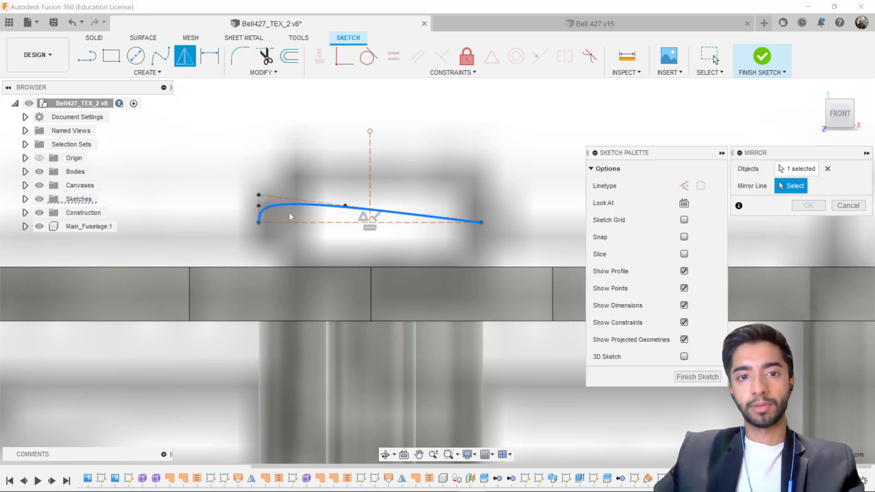
pyautogui.click(285, 222)
pyautogui.click(807, 205)
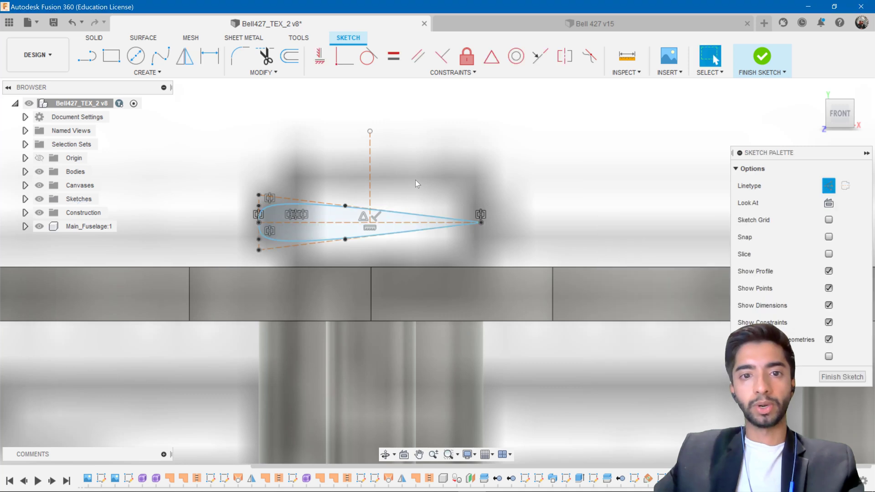
# Move the airfoil's lower control points closer to the centreline to slim the blade profile, and finish the sketch.
pyautogui.scroll(3, 349, 242)
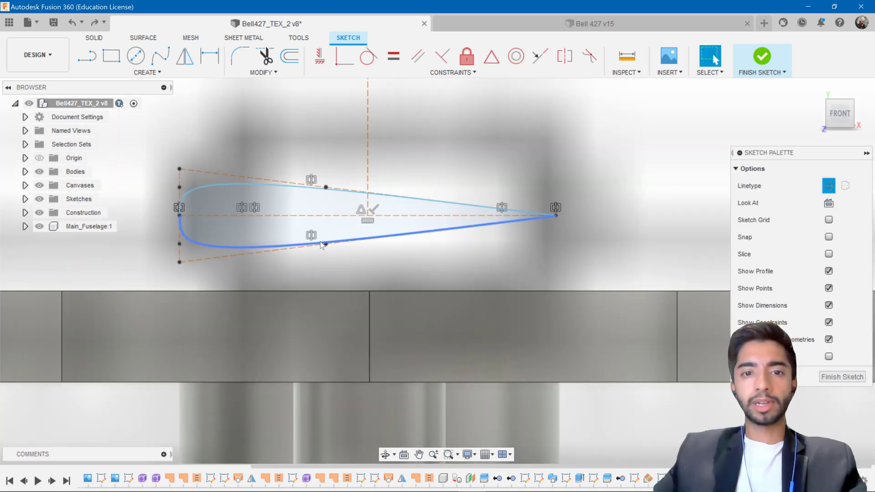
pyautogui.moveTo(325, 244); pyautogui.dragTo(325, 234)
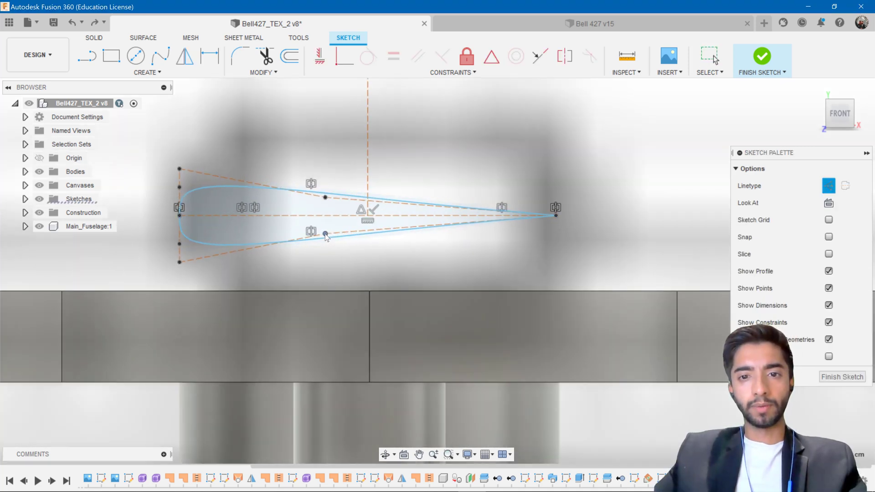
pyautogui.moveTo(179, 262); pyautogui.dragTo(180, 237)
pyautogui.scroll(-5, 378, 253)
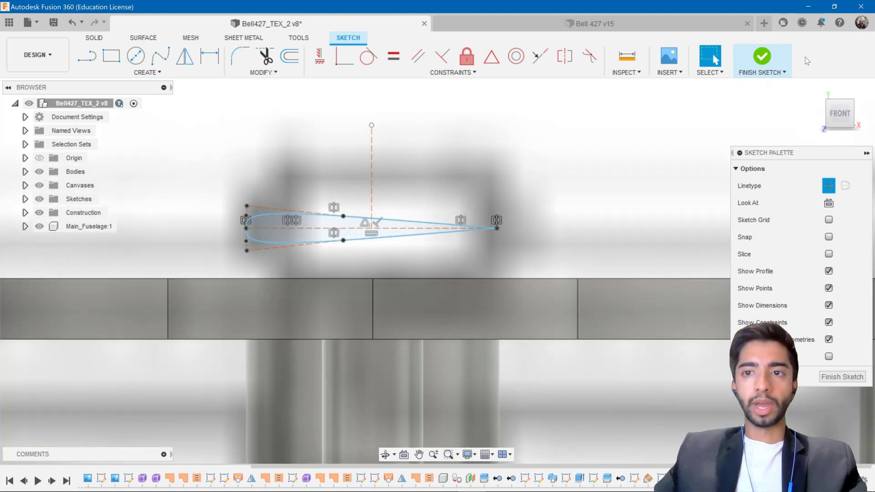
pyautogui.click(761, 58)
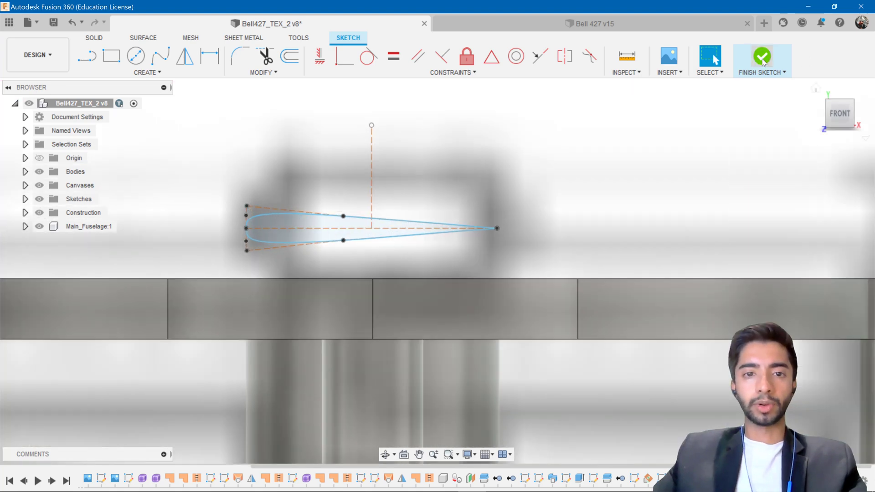
# Create a construction plane offset -950 cm from the origin XY plane, aligned with the rear blade's tip in the side blueprint.
pyautogui.scroll(-3, 378, 223)
pyautogui.scroll(-3, 384, 229)
pyautogui.keyDown('shift'); pyautogui.moveTo(384, 229); pyautogui.dragTo(382, 274, button='middle'); pyautogui.keyUp('shift')
pyautogui.scroll(-3, 376, 243)
pyautogui.scroll(-2, 383, 272)
pyautogui.scroll(3, 351, 275)
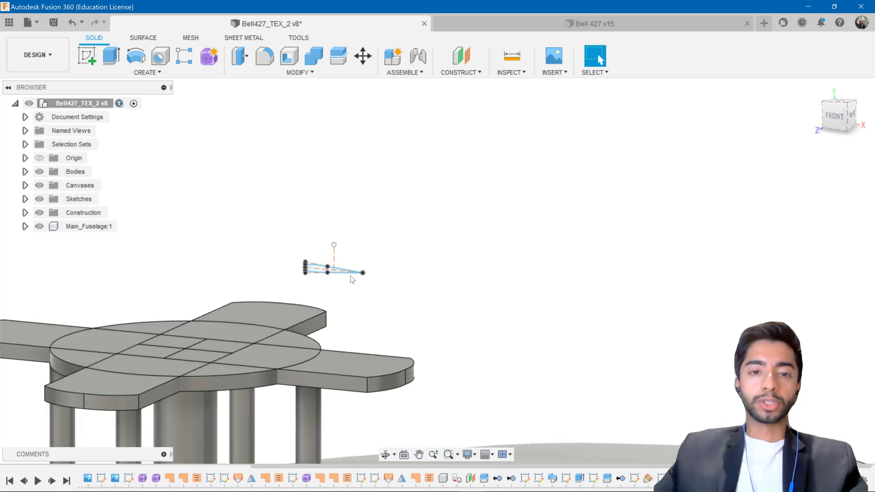
pyautogui.scroll(-3, 418, 242)
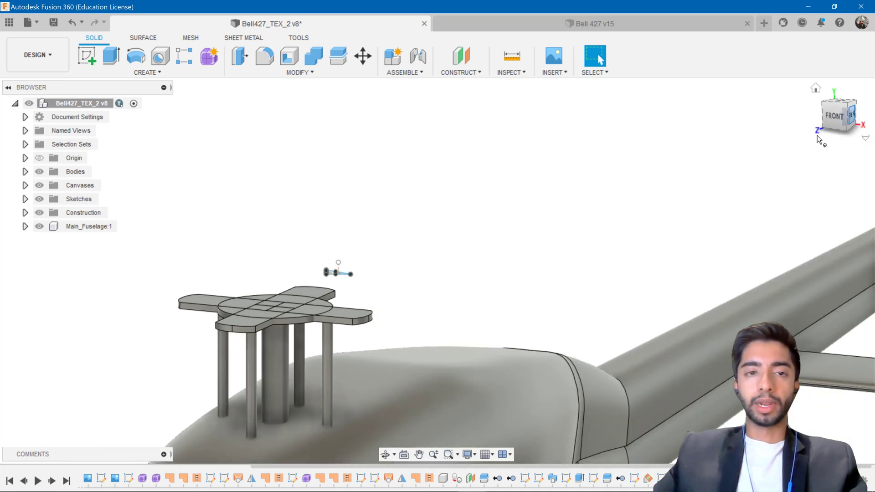
pyautogui.click(850, 115)
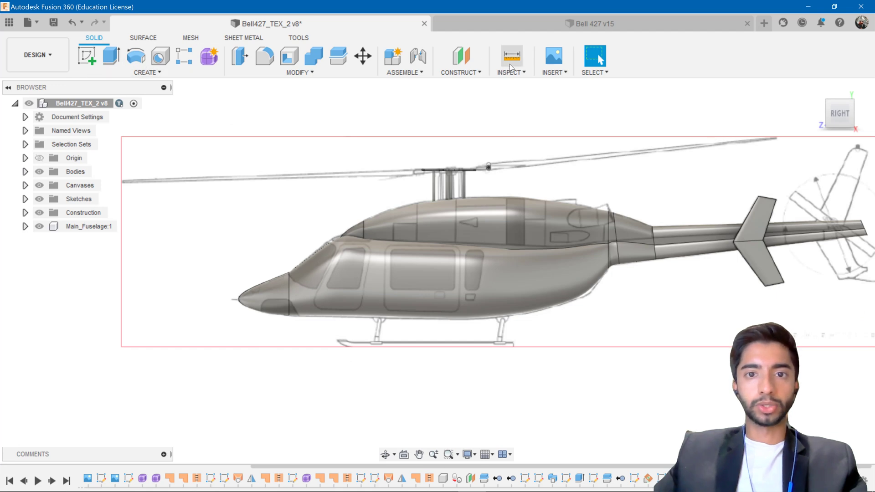
pyautogui.click(461, 56)
pyautogui.keyDown('shift'); pyautogui.moveTo(198, 269); pyautogui.dragTo(220, 269, button='middle'); pyautogui.keyUp('shift')
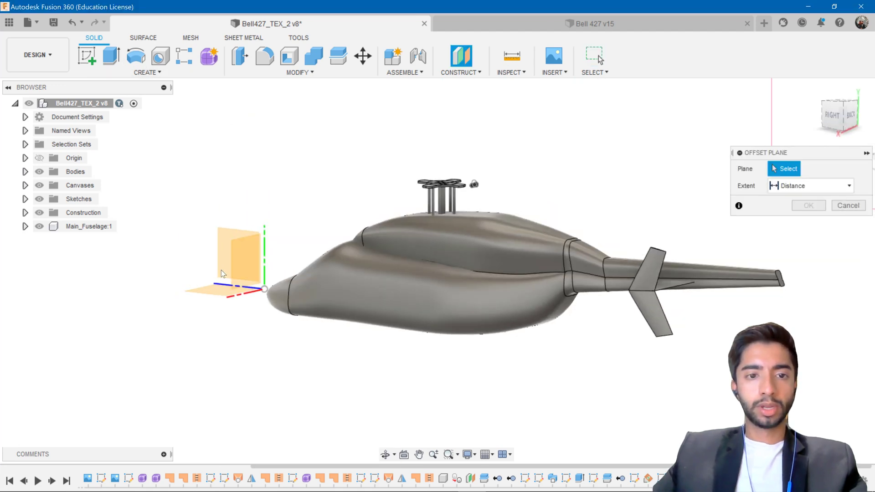
pyautogui.click(220, 270)
pyautogui.moveTo(262, 288); pyautogui.dragTo(517, 316)
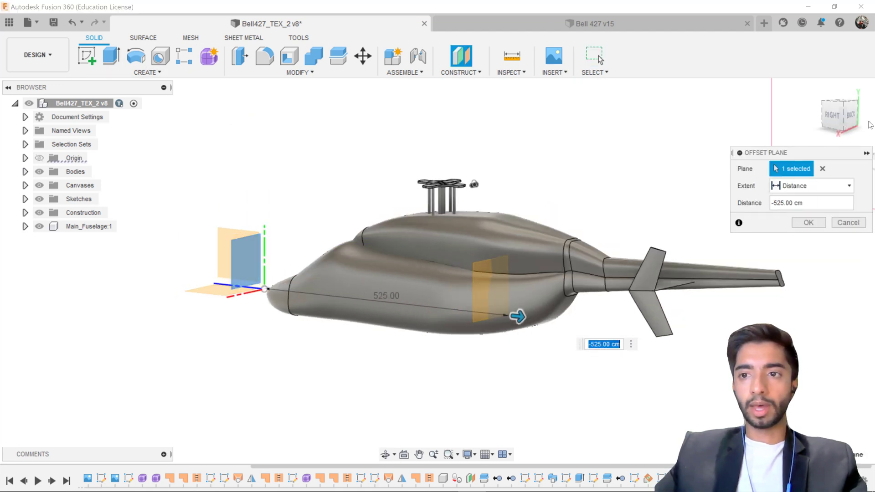
pyautogui.click(837, 113)
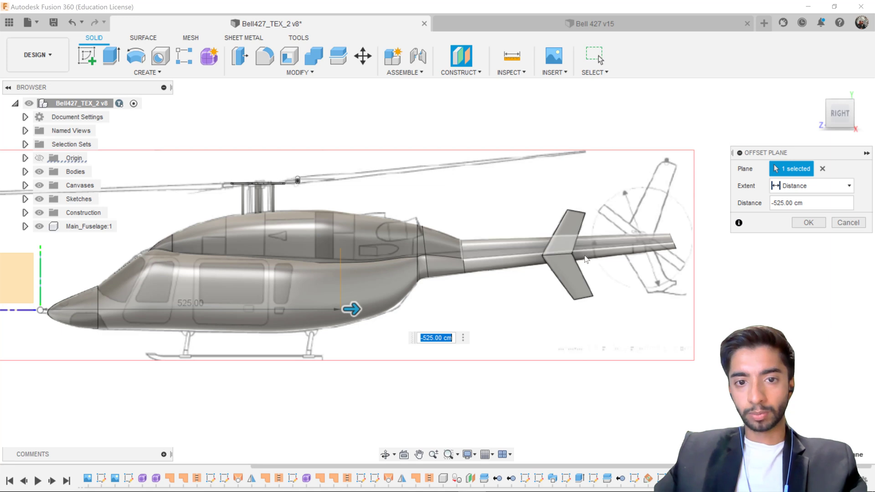
pyautogui.moveTo(352, 310); pyautogui.dragTo(585, 271)
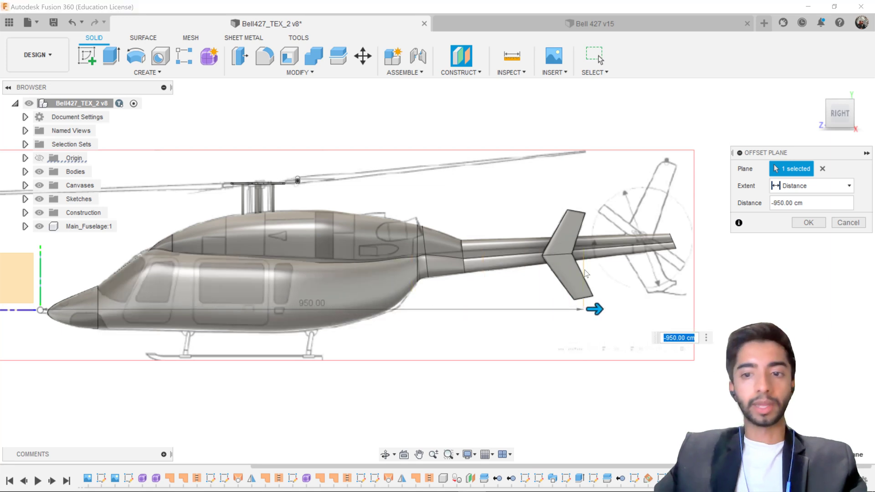
pyautogui.click(808, 223)
# Start a new sketch on the blade tip plane, facing the root airfoil and rotor hub from the front.
pyautogui.keyDown('shift'); pyautogui.moveTo(567, 304); pyautogui.dragTo(508, 317, button='middle'); pyautogui.keyUp('shift')
pyautogui.click(91, 64)
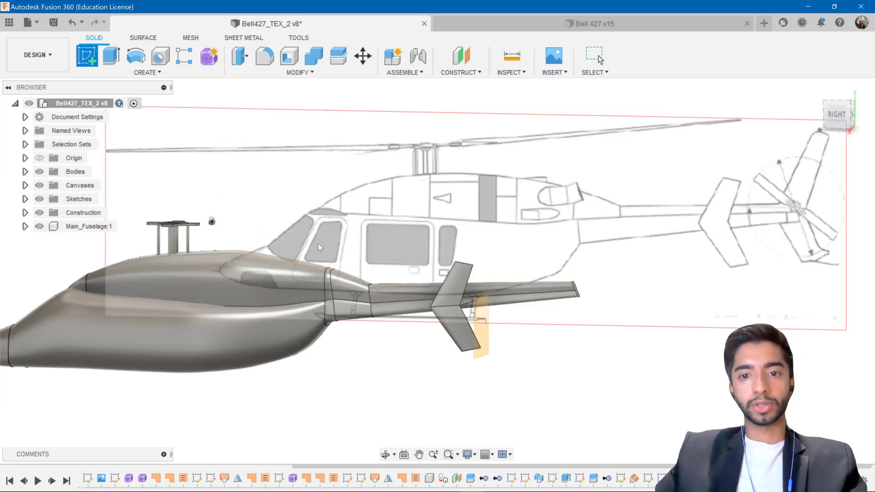
pyautogui.click(481, 311)
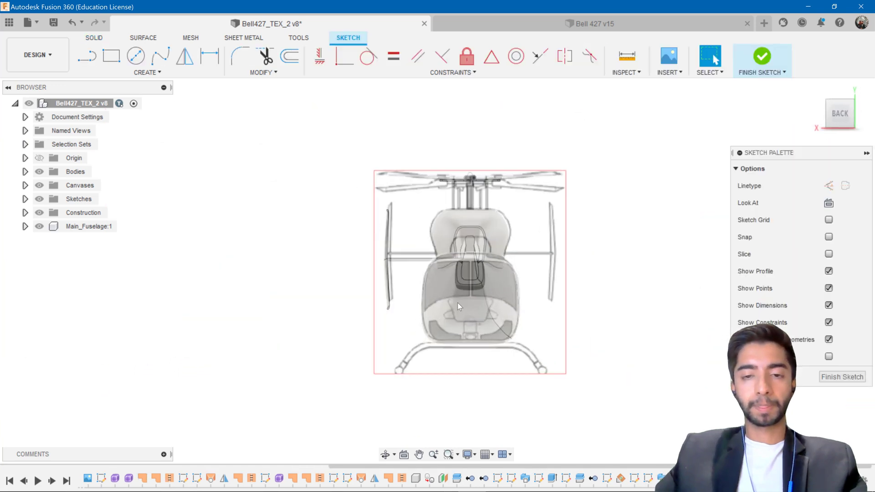
pyautogui.click(820, 114)
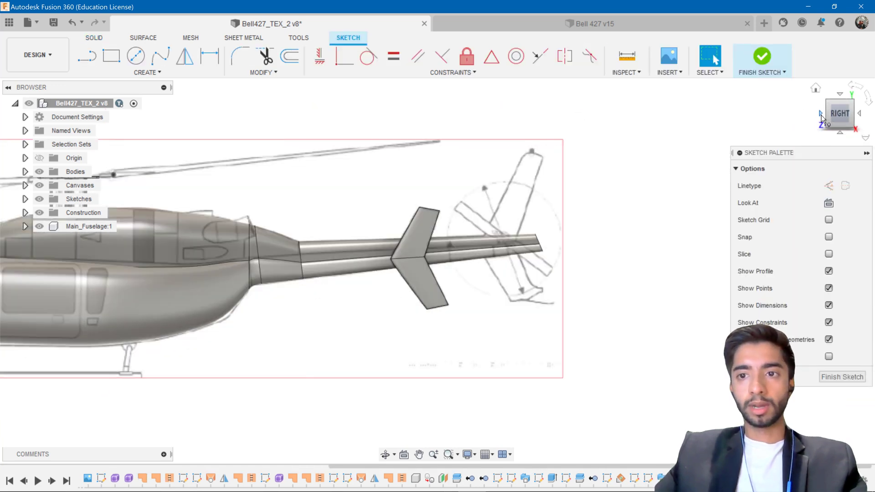
pyautogui.scroll(10, 406, 209)
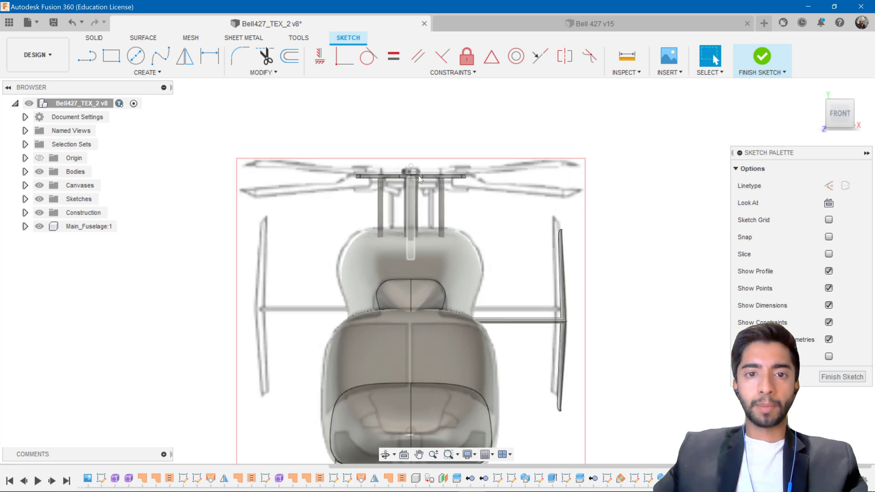
pyautogui.scroll(4, 386, 168)
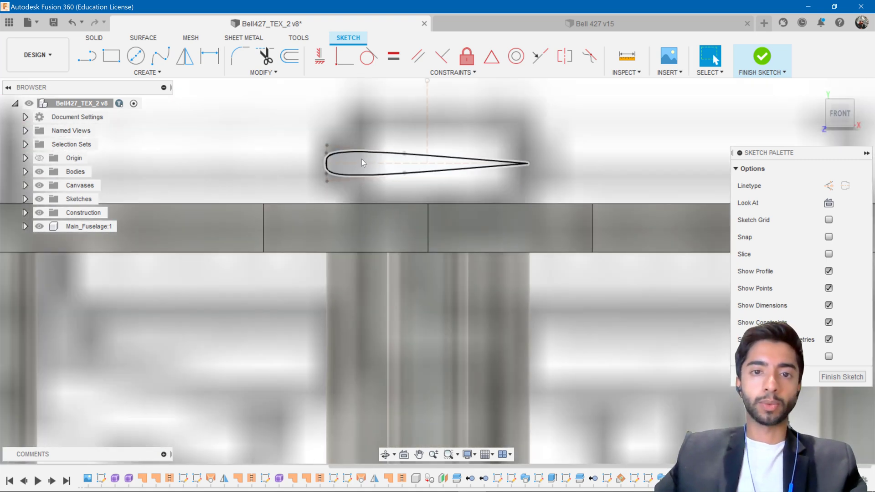
# Project the upper and lower curves of the root airfoil into the blade tip sketch with the projection link on.
pyautogui.click(362, 160)
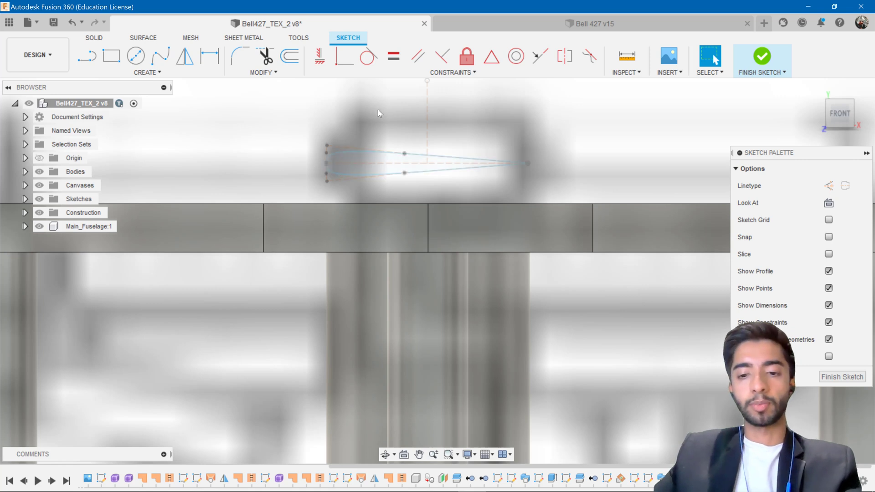
pyautogui.press('p')
pyautogui.click(374, 153)
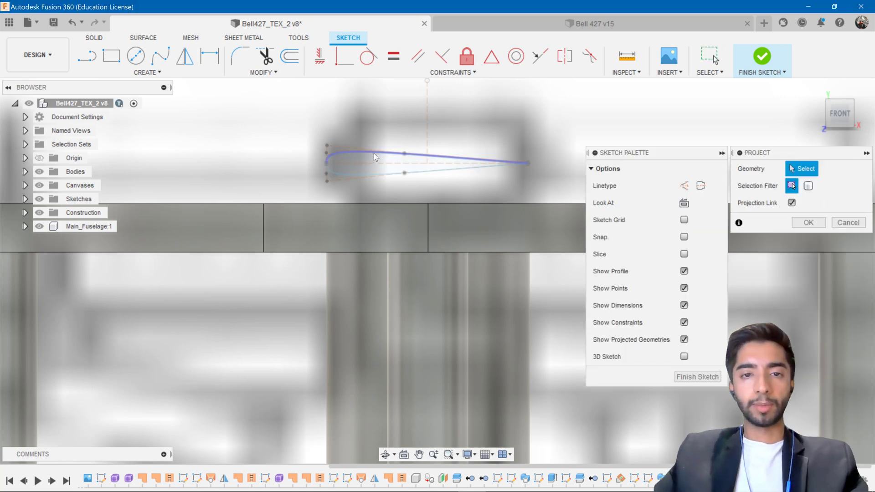
pyautogui.click(348, 174)
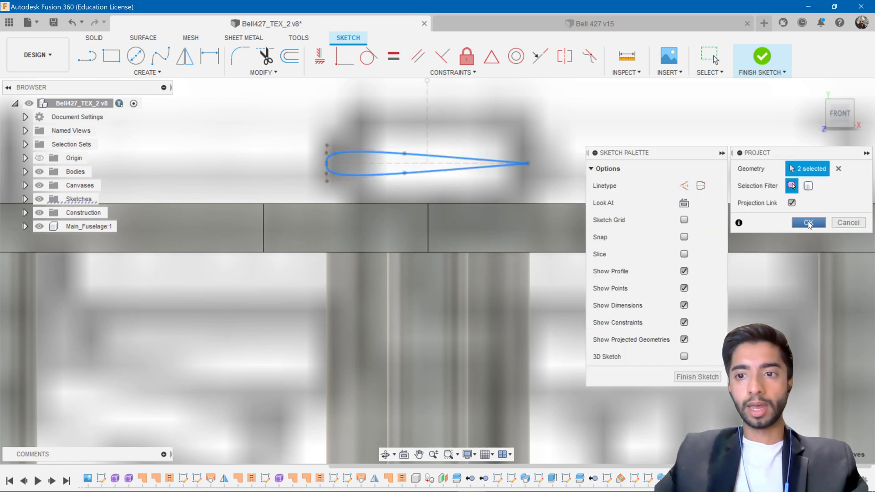
pyautogui.click(807, 223)
pyautogui.scroll(-5, 455, 195)
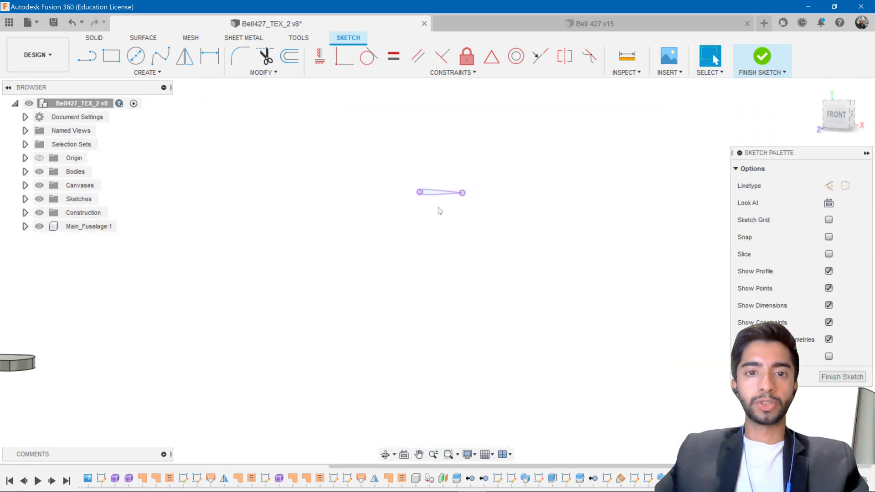
pyautogui.scroll(4, 207, 263)
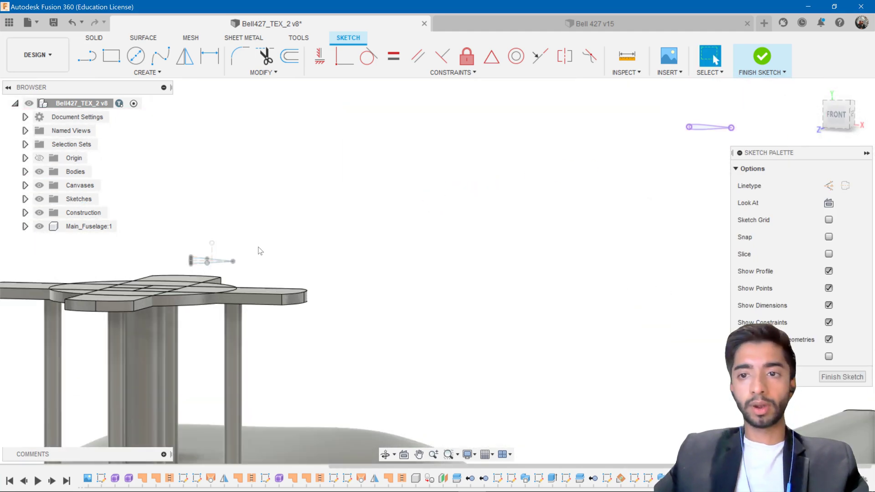
pyautogui.scroll(3, 712, 127)
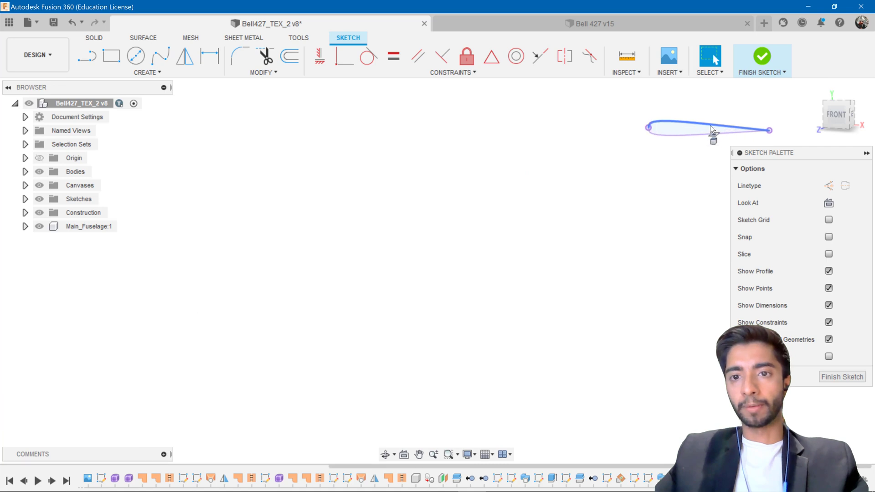
pyautogui.scroll(2, 711, 129)
pyautogui.click(646, 138)
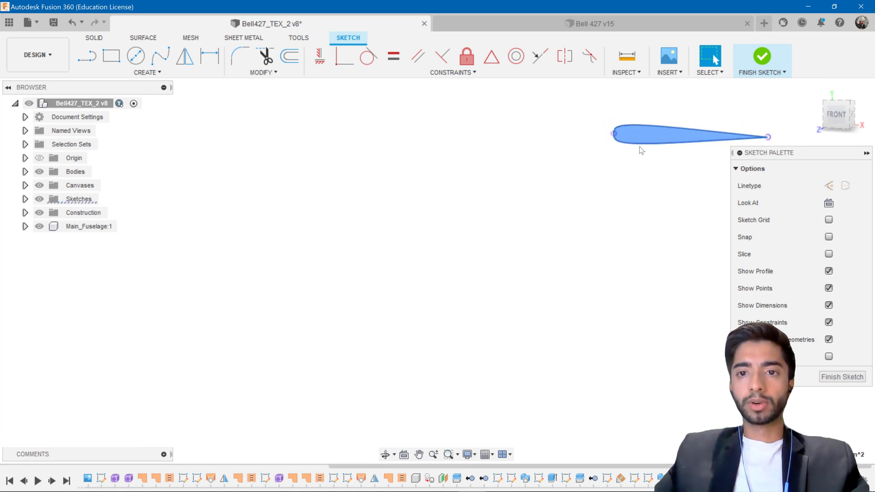
pyautogui.moveTo(641, 151); pyautogui.dragTo(542, 152, button='middle')
pyautogui.rightClick(542, 153)
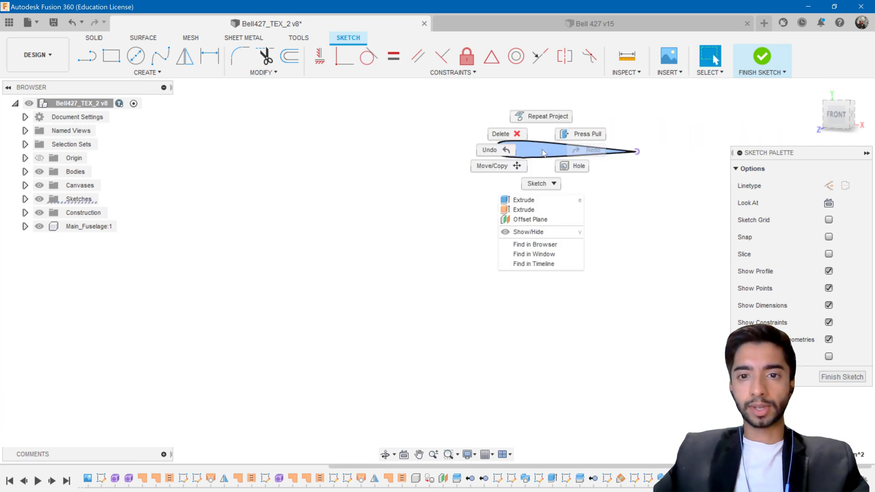
pyautogui.click(494, 166)
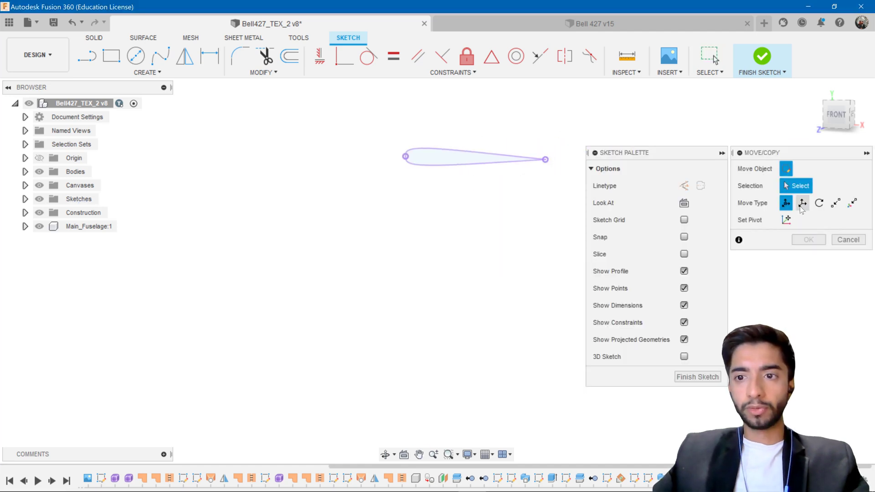
pyautogui.click(817, 204)
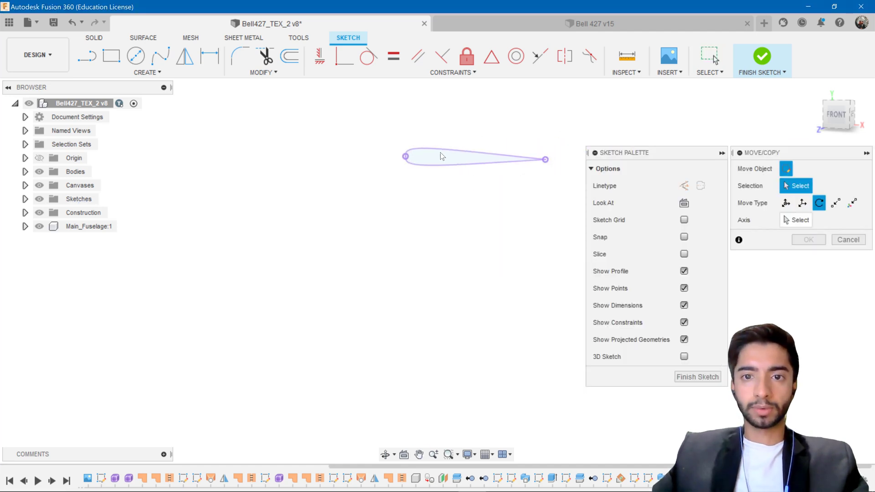
pyautogui.click(805, 222)
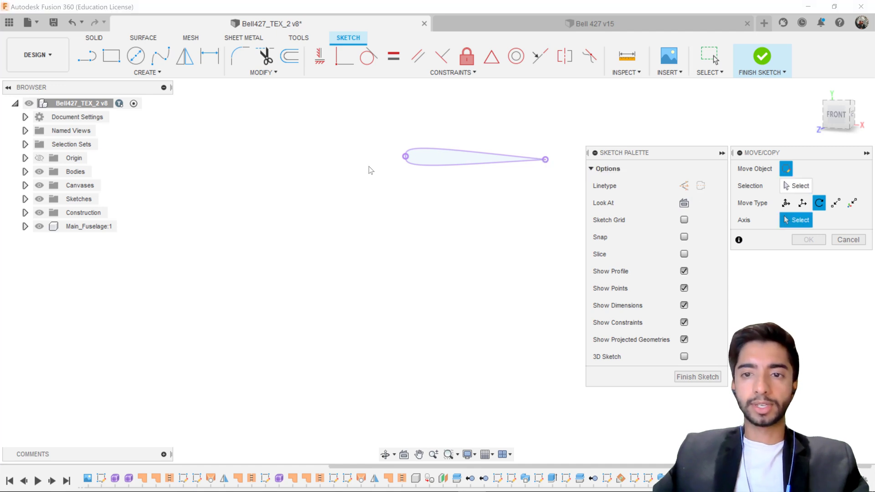
pyautogui.click(848, 239)
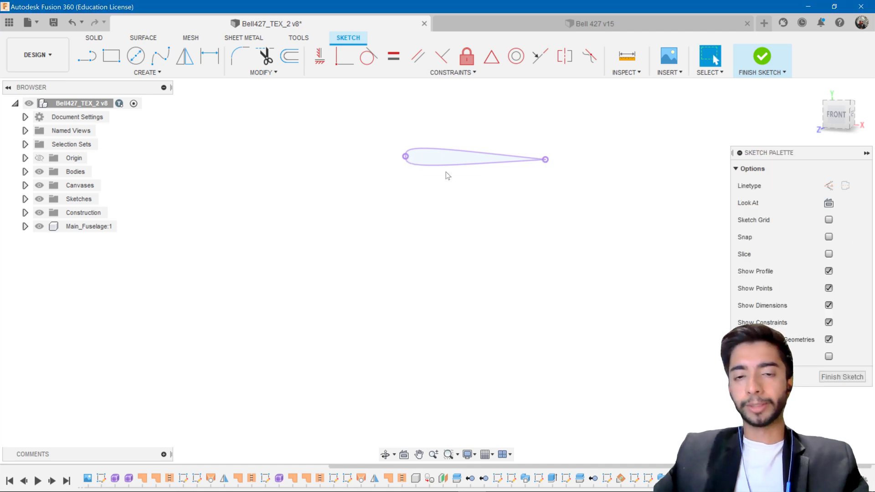
# Rotate the projected upper and lower airfoil curves 20 degrees about the Z axis in the blade tip sketch.
pyautogui.click(449, 166)
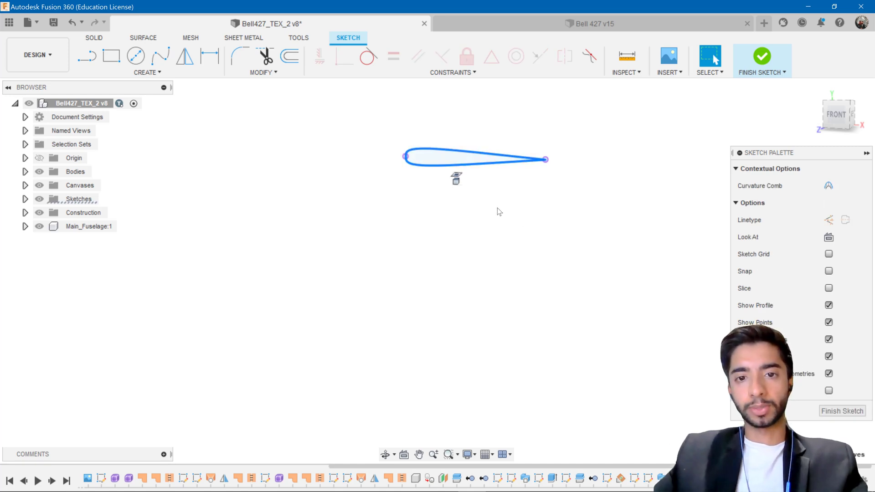
pyautogui.press('m')
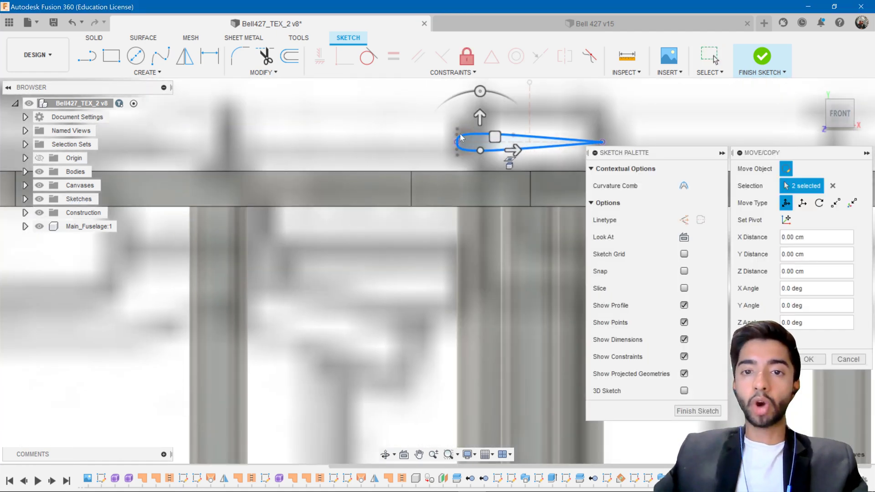
pyautogui.moveTo(460, 137); pyautogui.dragTo(306, 210, button='middle')
pyautogui.scroll(2, 302, 190)
pyautogui.click(332, 181)
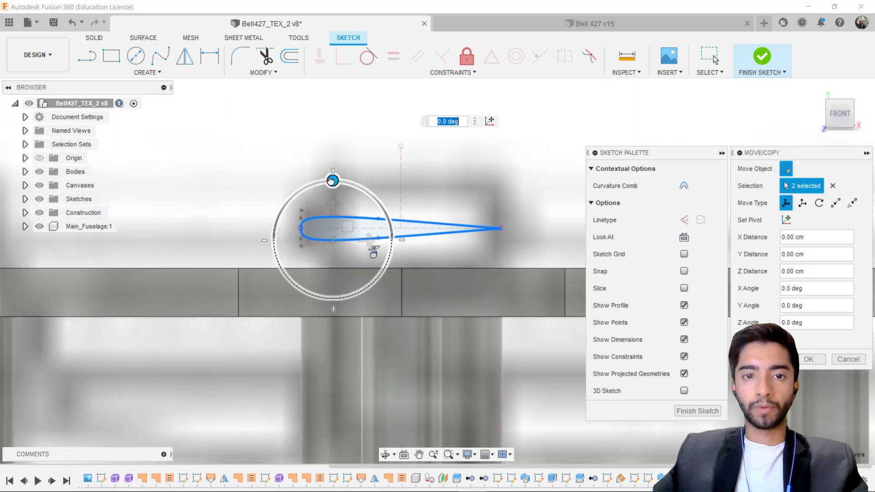
pyautogui.moveTo(331, 180); pyautogui.dragTo(312, 184)
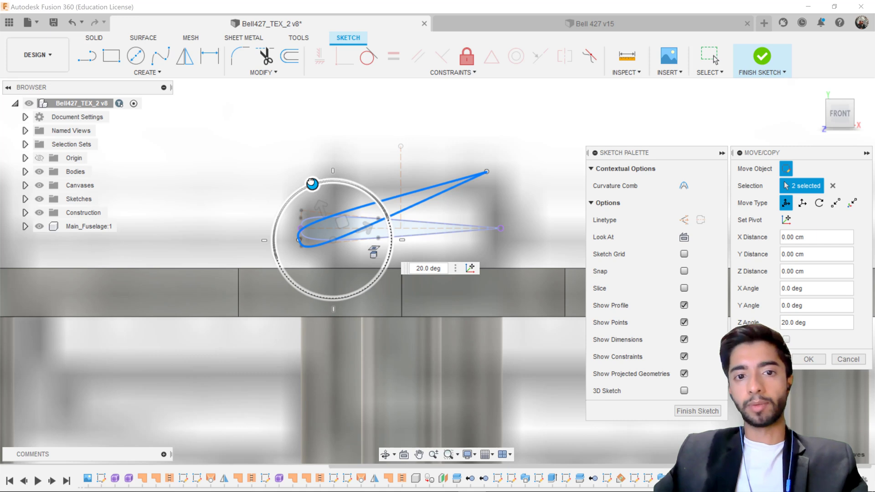
pyautogui.click(311, 184)
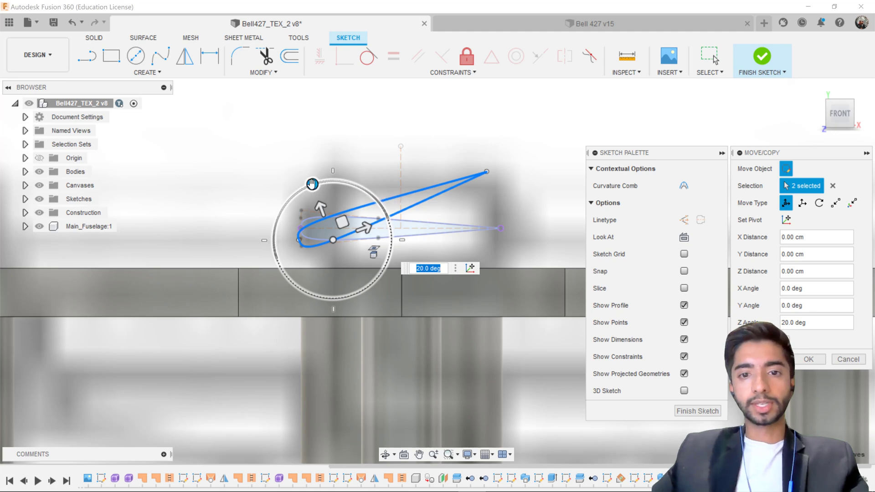
# Switch to the Bell 427 v15 reference design and examine the main rotor blade's twist from tip to root.
pyautogui.click(481, 23)
pyautogui.keyDown('shift'); pyautogui.moveTo(553, 234); pyautogui.dragTo(647, 218, button='middle'); pyautogui.keyUp('shift')
pyautogui.click(830, 115)
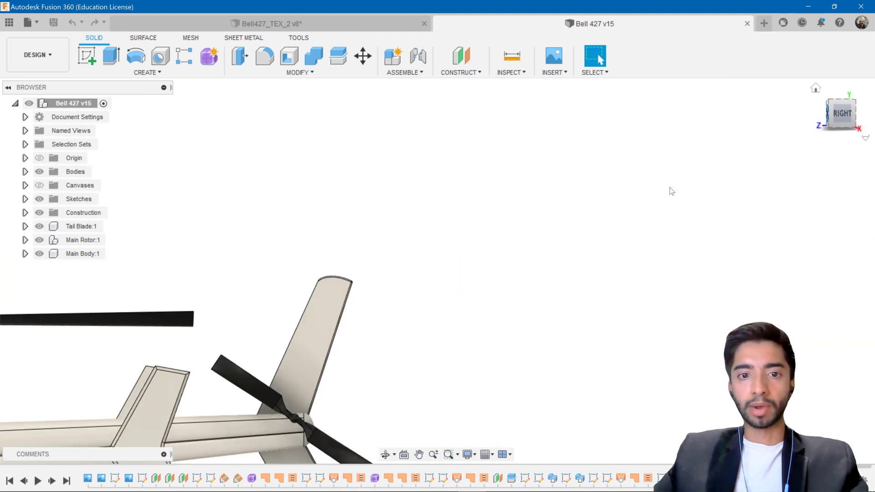
pyautogui.scroll(6, 277, 242)
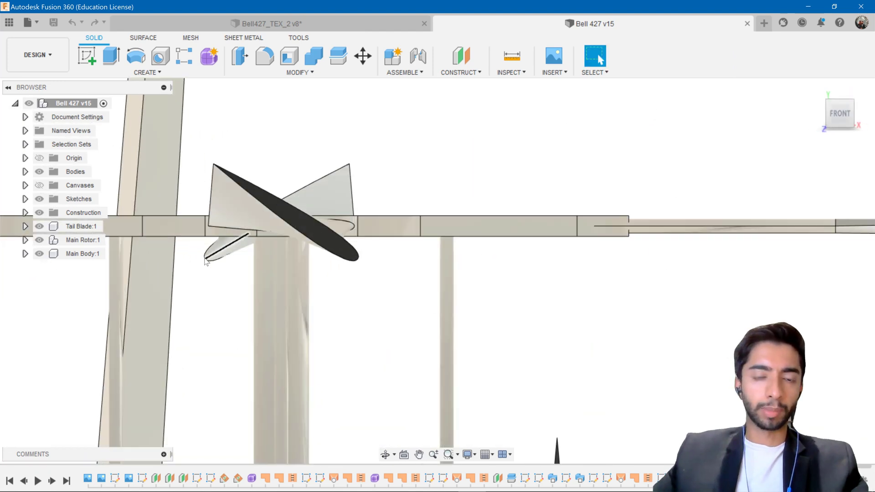
pyautogui.keyDown('shift'); pyautogui.moveTo(251, 257); pyautogui.dragTo(330, 291, button='middle'); pyautogui.keyUp('shift')
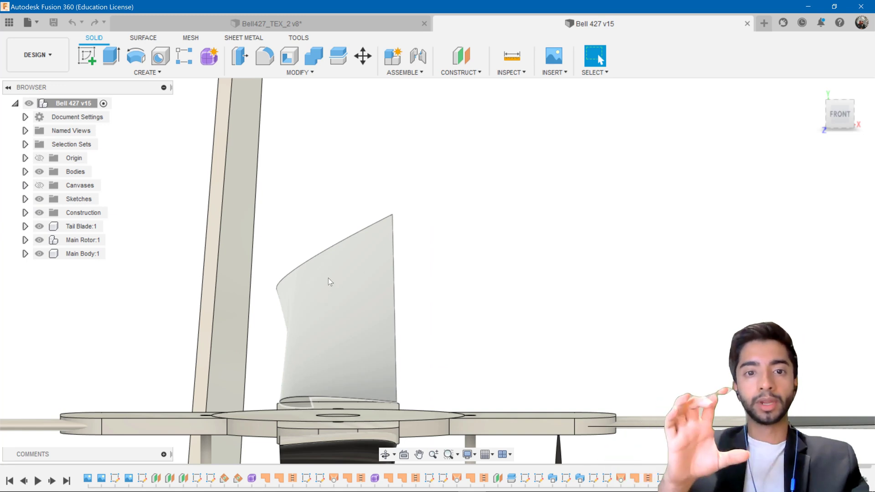
# Return to the Bell427_TEX_2 design, finish the blade tip sketch, and start a loft with the root airfoil as first profile.
pyautogui.click(354, 23)
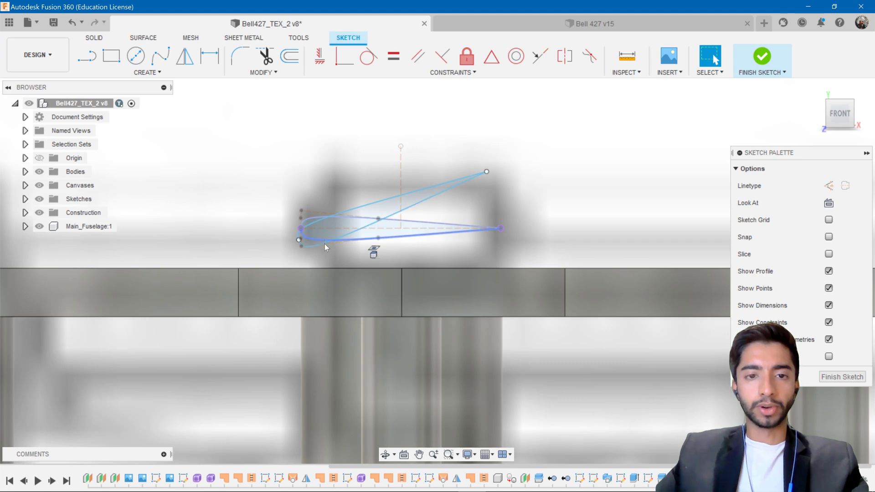
pyautogui.click(760, 58)
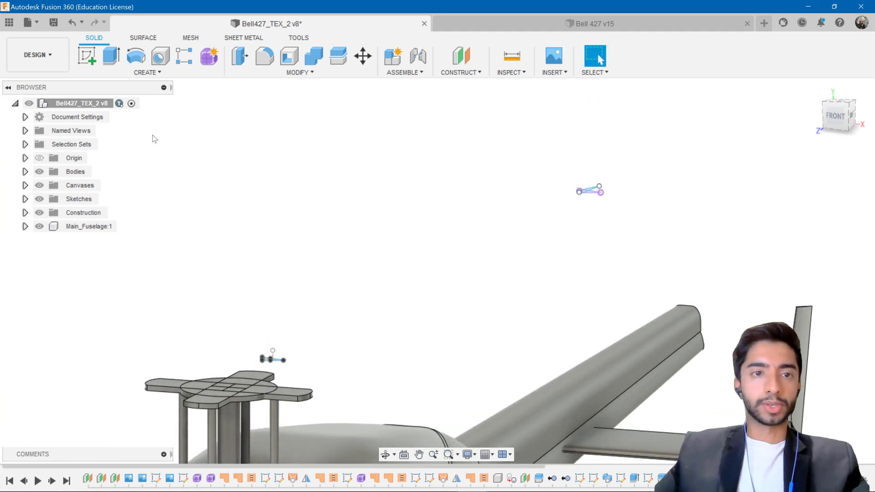
pyautogui.click(164, 73)
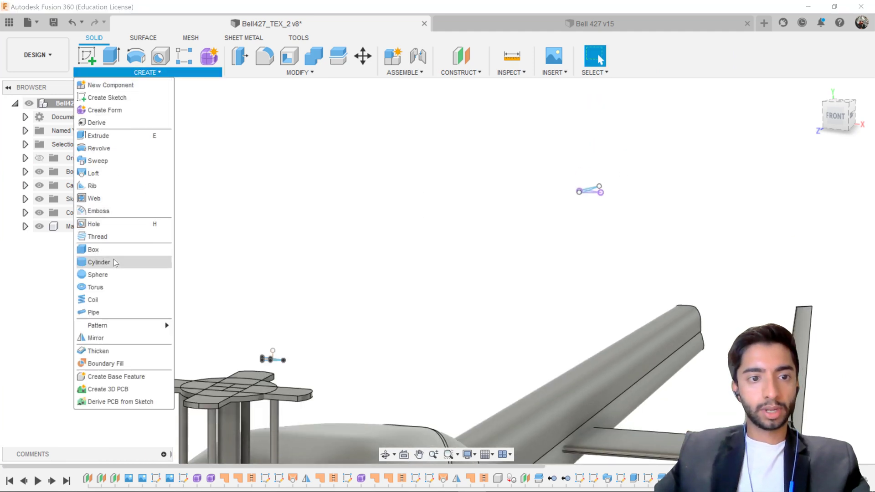
pyautogui.click(109, 173)
pyautogui.scroll(8, 390, 240)
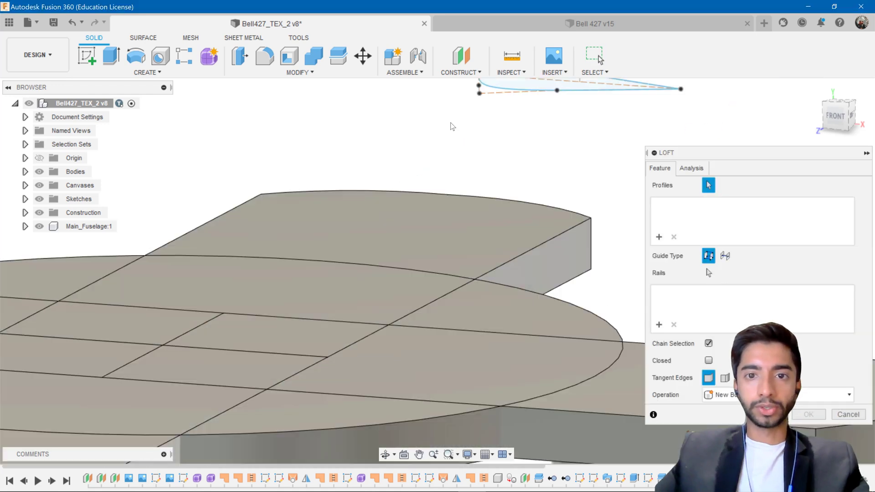
pyautogui.scroll(-4, 452, 127)
pyautogui.click(335, 283)
# Loft the root airfoil to all regions of the rotated tip airfoil as a new blade body.
pyautogui.scroll(-6, 488, 235)
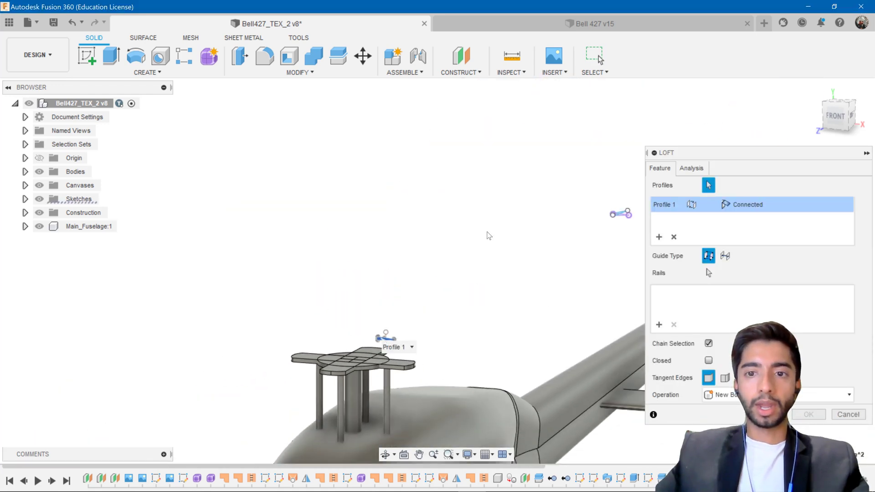
pyautogui.scroll(8, 489, 235)
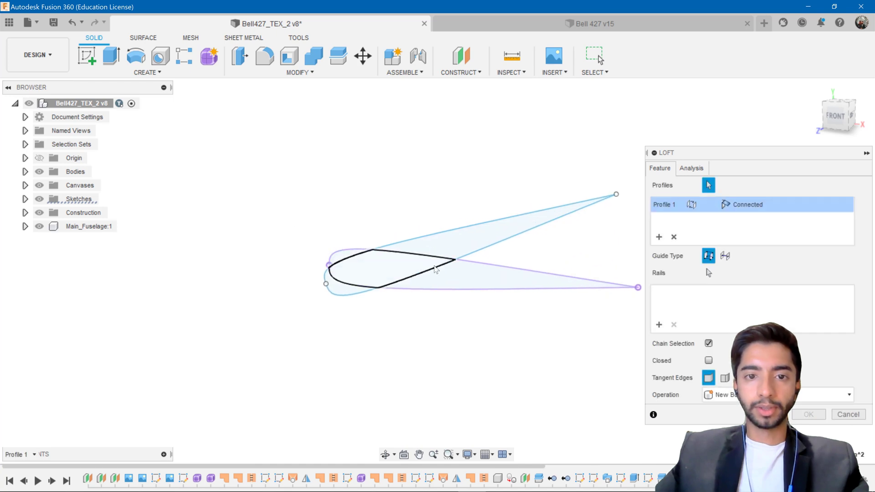
pyautogui.click(390, 269)
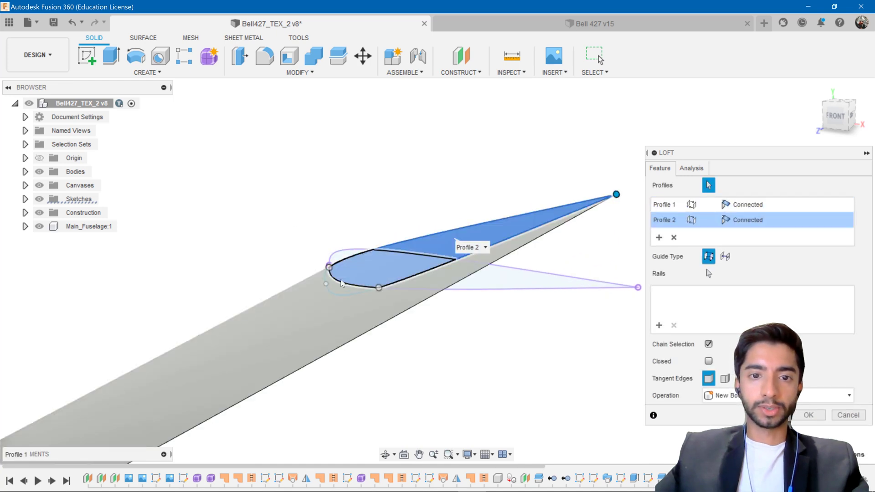
pyautogui.scroll(-5, 406, 377)
pyautogui.moveTo(405, 377); pyautogui.dragTo(489, 173, button='middle')
pyautogui.scroll(8, 543, 160)
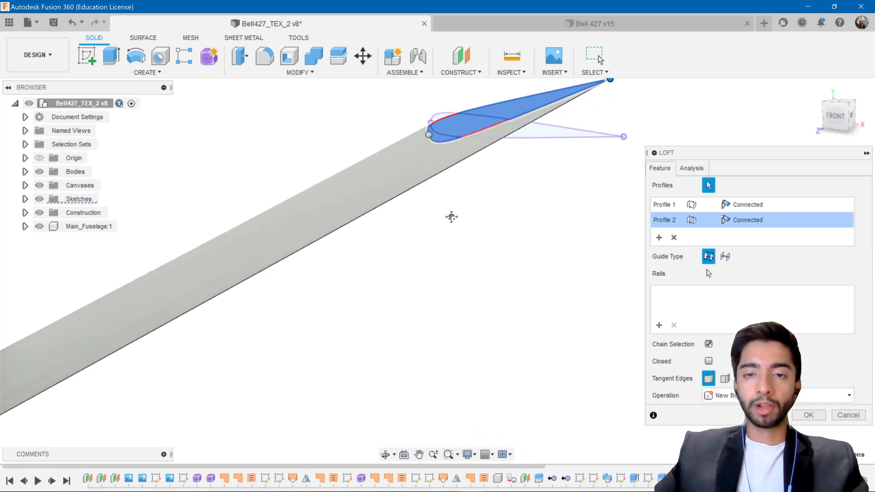
pyautogui.moveTo(451, 217); pyautogui.dragTo(380, 291, button='middle')
pyautogui.scroll(-6, 393, 262)
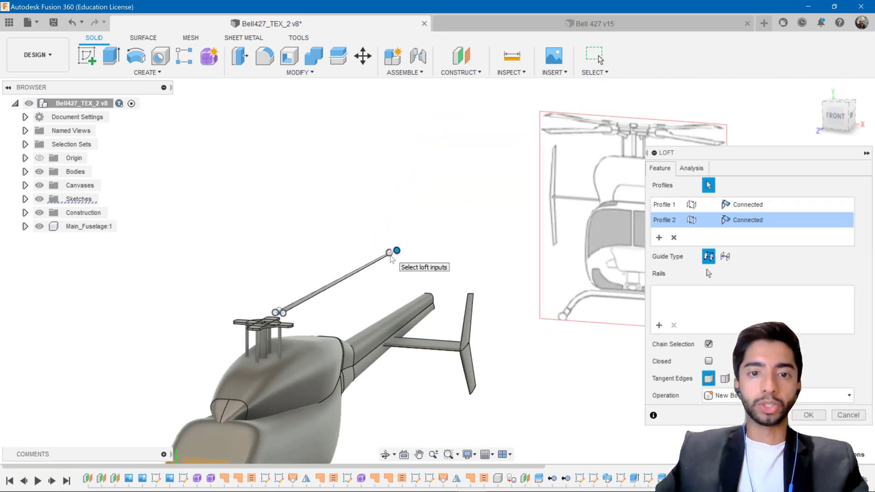
pyautogui.scroll(4, 329, 302)
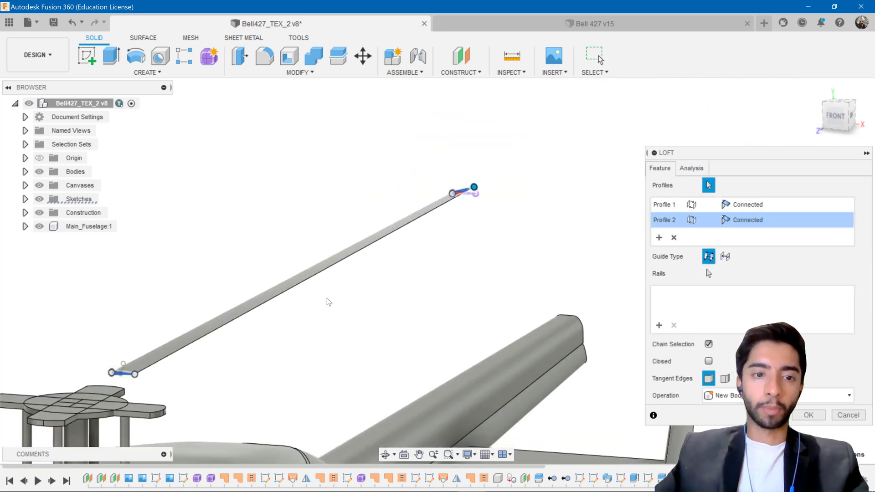
pyautogui.click(794, 415)
# Extrude the blade's root end face about 27 cm toward the rotor hub.
pyautogui.scroll(-3, 474, 299)
pyautogui.keyDown('shift'); pyautogui.moveTo(474, 299); pyautogui.dragTo(389, 312, button='middle'); pyautogui.keyUp('shift')
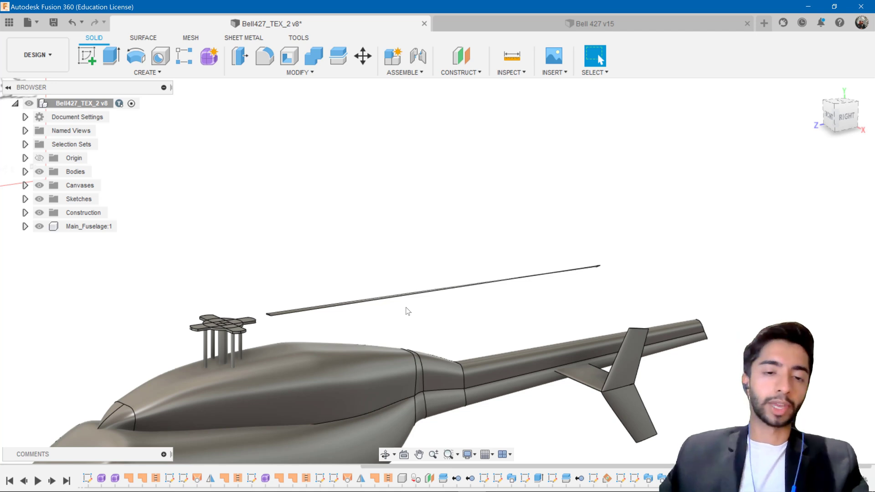
pyautogui.scroll(8, 273, 312)
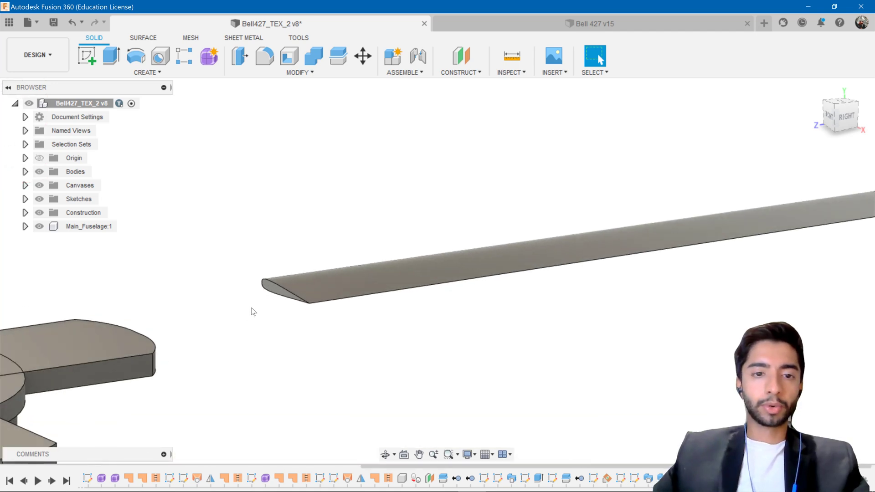
pyautogui.moveTo(254, 311)
pyautogui.keyDown('shift'); pyautogui.mouseDown(button='middle')
pyautogui.moveTo(230, 316)
pyautogui.moveTo(253, 316)
pyautogui.mouseUp(button='middle'); pyautogui.keyUp('shift')
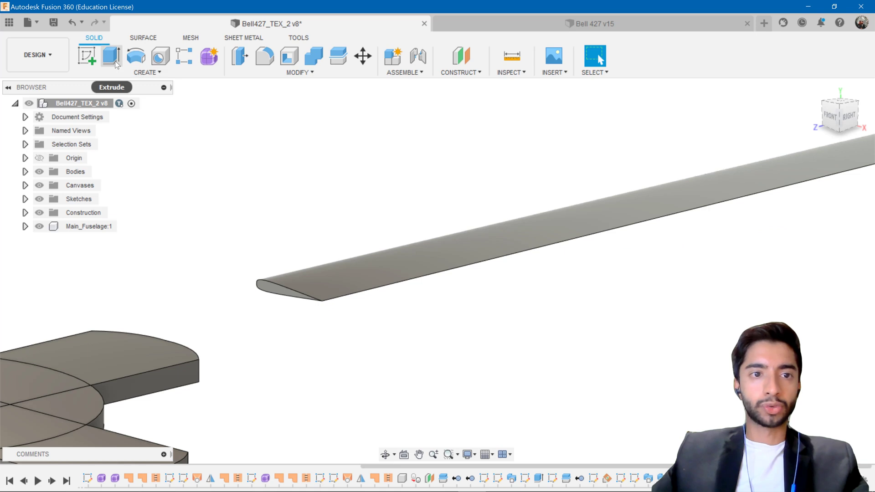
pyautogui.click(111, 56)
pyautogui.click(277, 292)
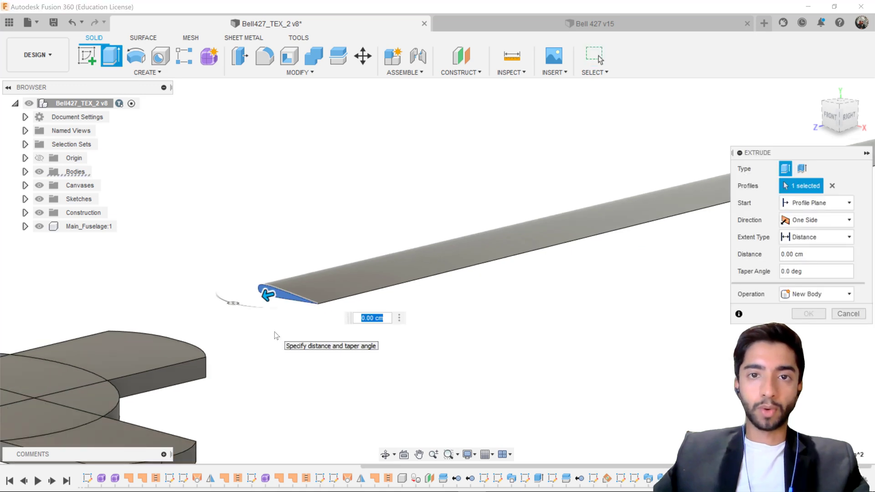
pyautogui.keyDown('shift'); pyautogui.moveTo(275, 332); pyautogui.dragTo(218, 304, button='middle'); pyautogui.keyUp('shift')
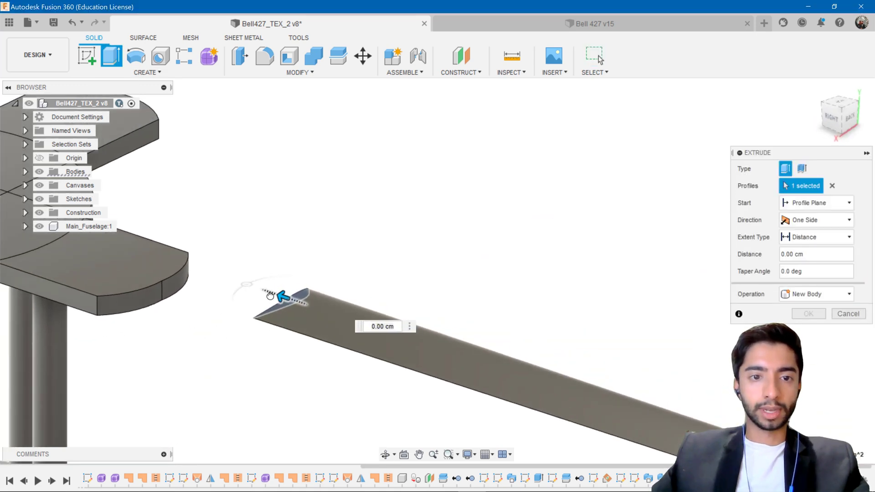
pyautogui.moveTo(282, 298); pyautogui.dragTo(129, 259)
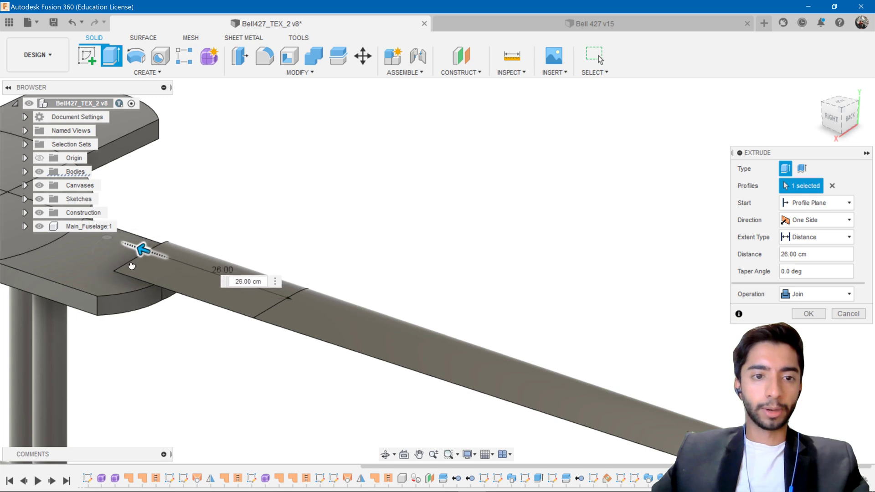
pyautogui.keyDown('shift'); pyautogui.moveTo(168, 332); pyautogui.dragTo(235, 312, button='middle'); pyautogui.keyUp('shift')
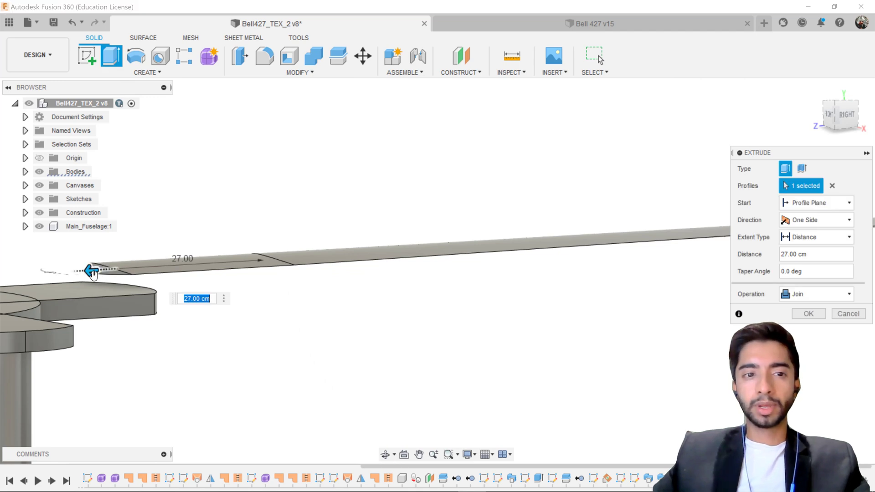
pyautogui.keyDown('shift'); pyautogui.moveTo(129, 281); pyautogui.dragTo(254, 313, button='middle'); pyautogui.keyUp('shift')
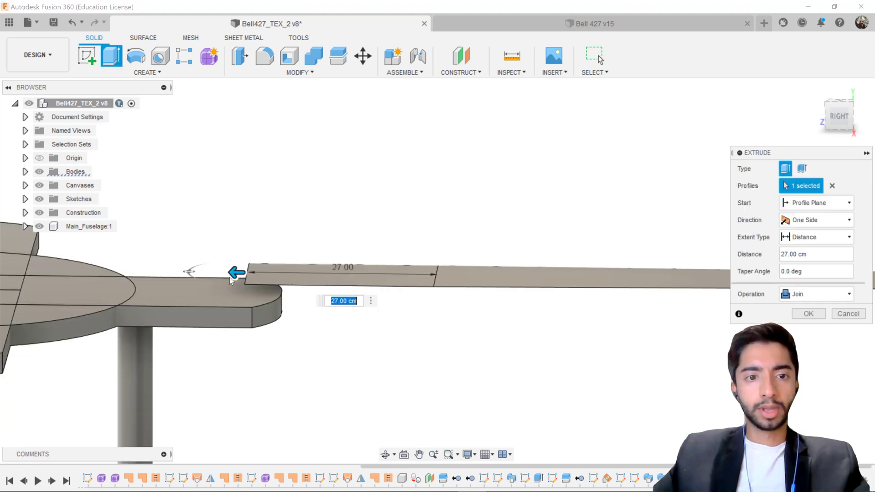
# Extend the root extrusion to 29 cm so it overlaps the hub arm, and join it to the blade body.
pyautogui.moveTo(231, 272); pyautogui.dragTo(220, 272)
pyautogui.scroll(3, 244, 355)
pyautogui.keyDown('shift'); pyautogui.moveTo(244, 355); pyautogui.dragTo(247, 395, button='middle'); pyautogui.keyUp('shift')
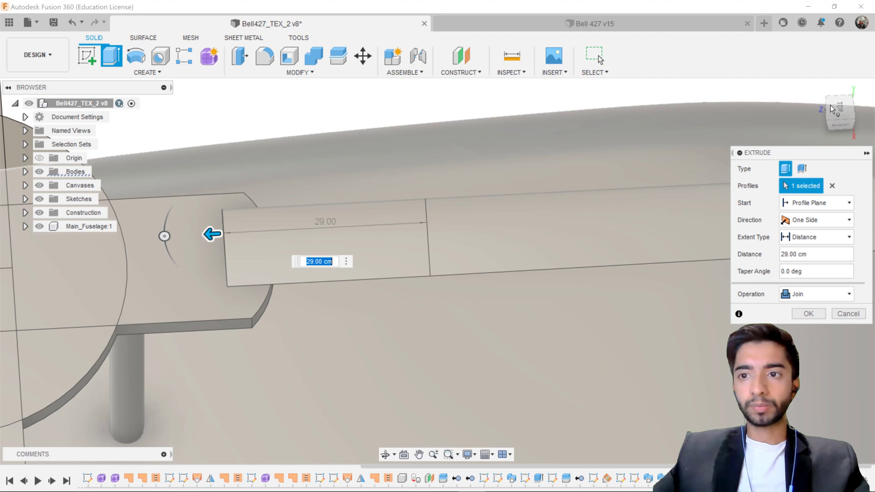
pyautogui.click(830, 108)
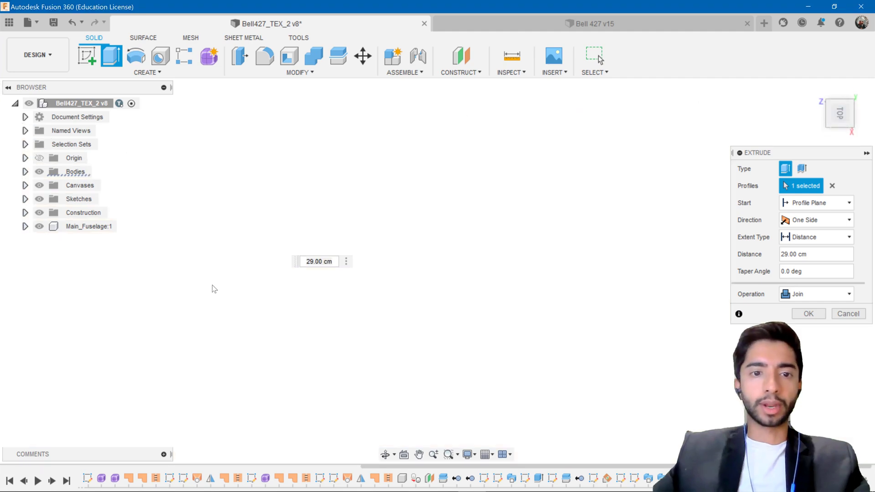
pyautogui.scroll(6, 386, 246)
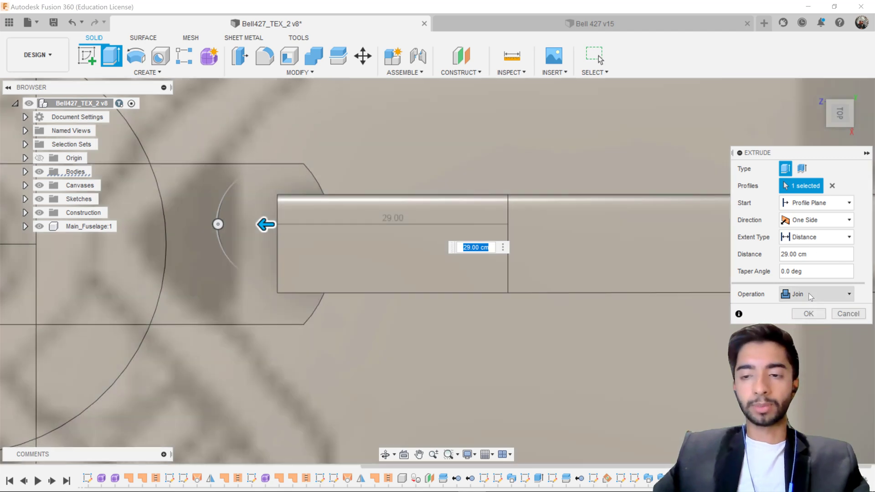
pyautogui.click(808, 315)
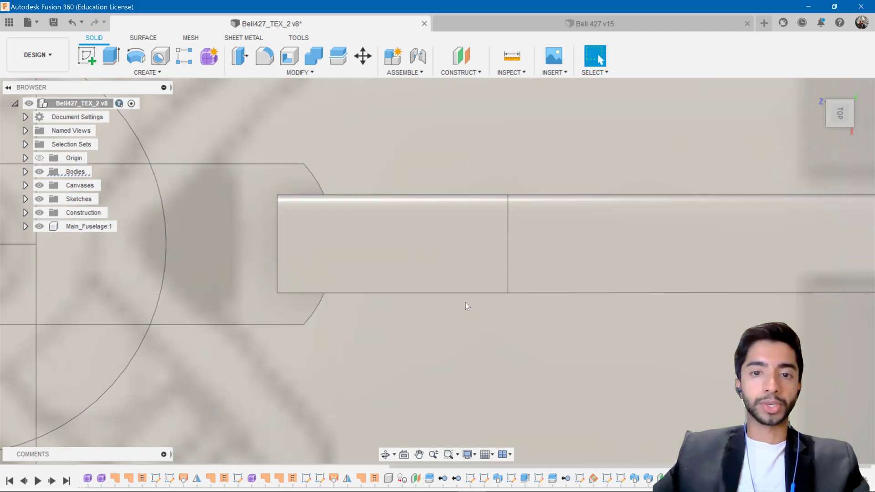
# Inspect the blade as a single body and compare its position with the hub and blueprints in the top and right views.
pyautogui.scroll(-5, 466, 302)
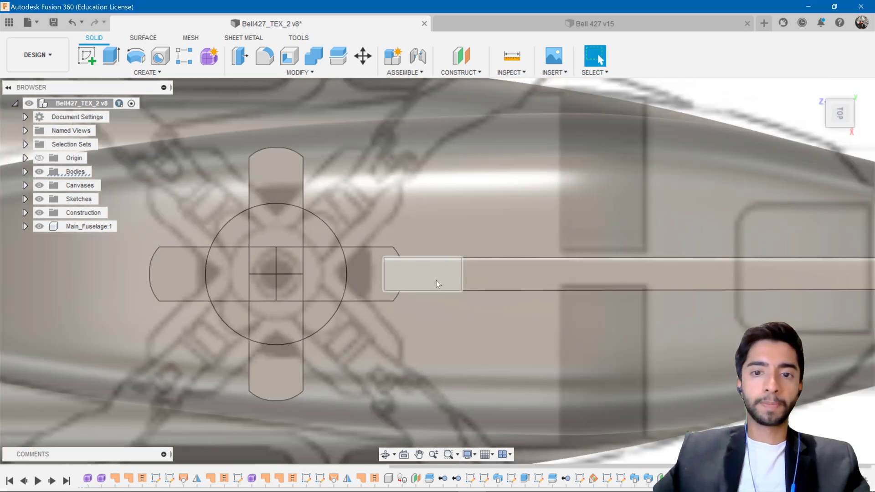
pyautogui.click(573, 285)
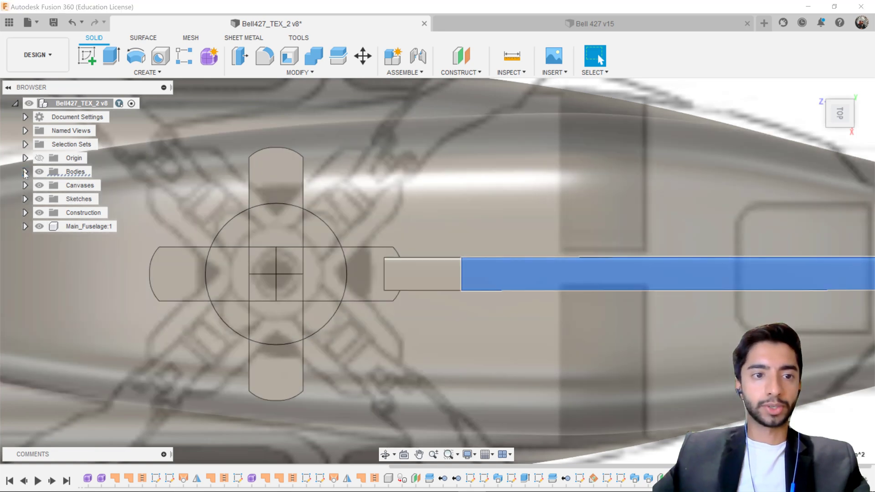
pyautogui.click(24, 171)
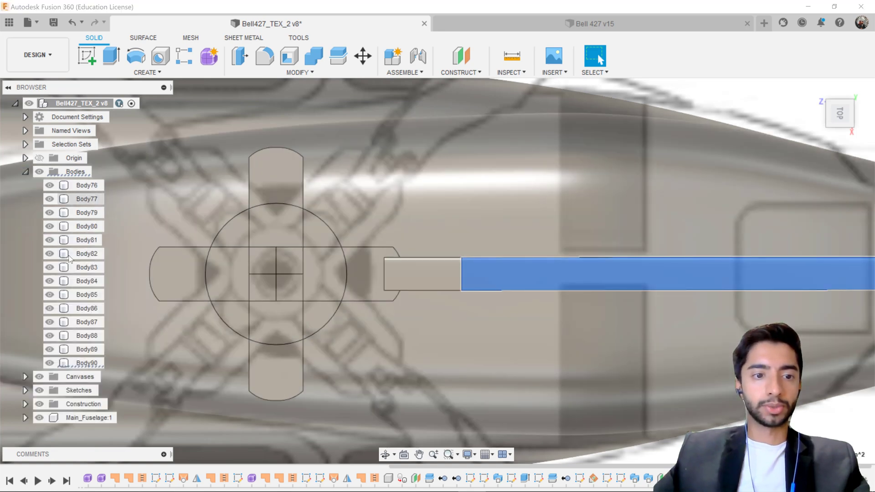
pyautogui.click(82, 363)
pyautogui.scroll(-5, 321, 292)
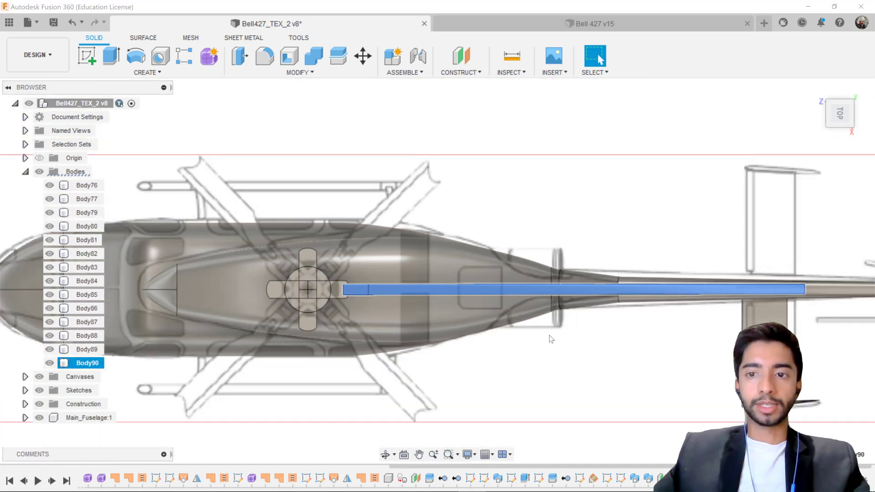
pyautogui.click(523, 362)
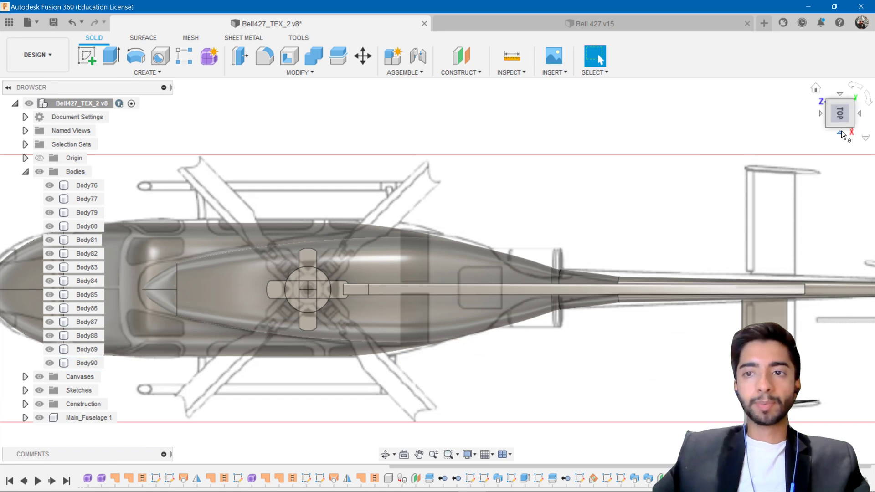
pyautogui.click(841, 131)
pyautogui.scroll(5, 405, 311)
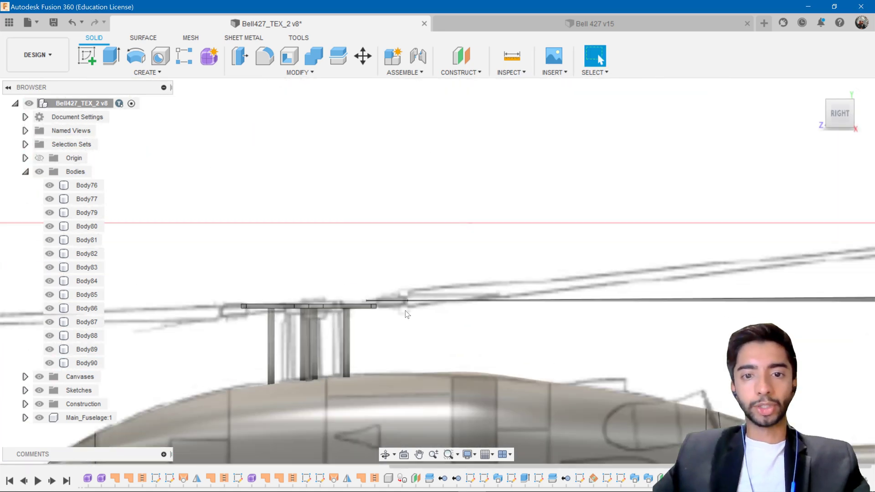
pyautogui.scroll(3, 405, 310)
pyautogui.scroll(3, 322, 285)
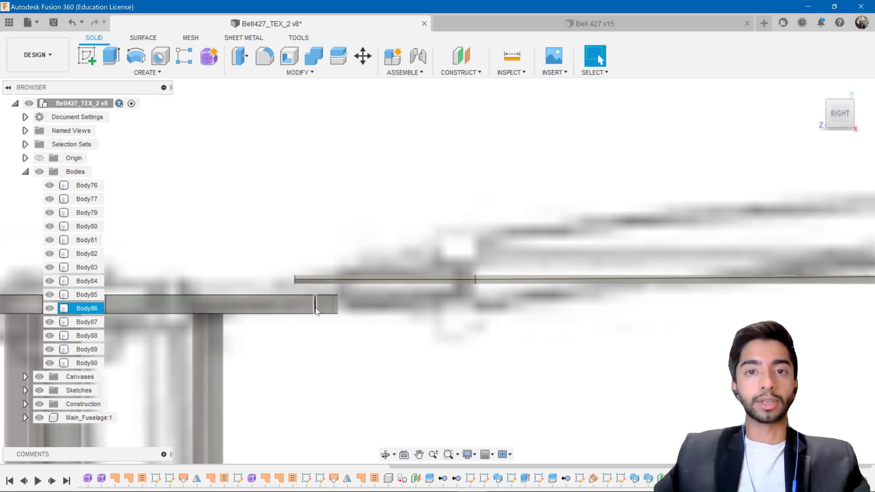
# Move the blade body -4 cm along Y so its root sits within the thickness of the hub arm.
pyautogui.click(86, 362)
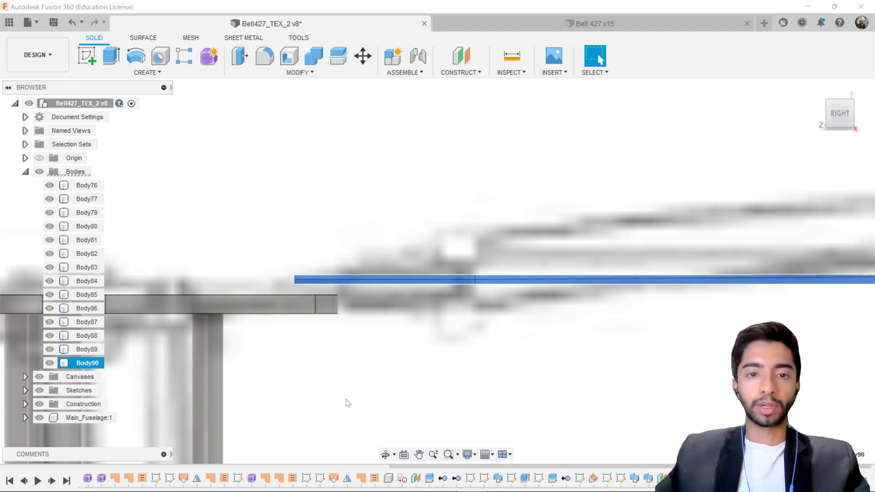
pyautogui.press('m')
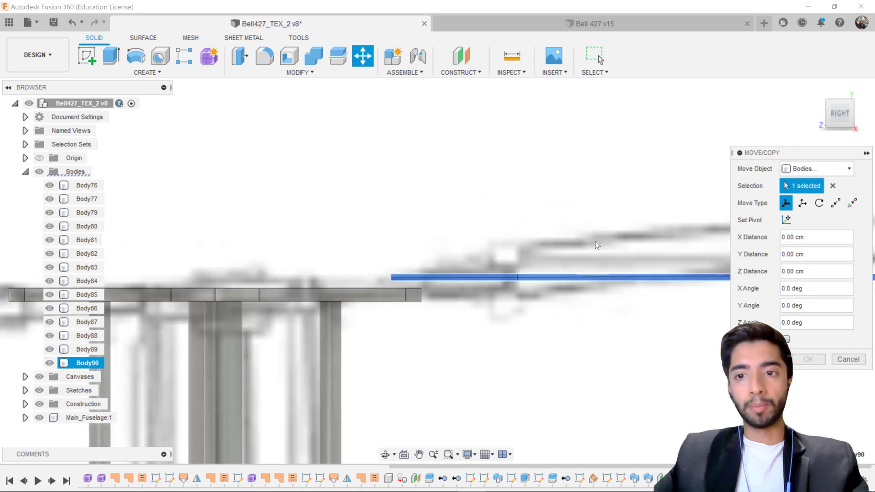
pyautogui.scroll(-5, 460, 224)
pyautogui.scroll(-5, 460, 224)
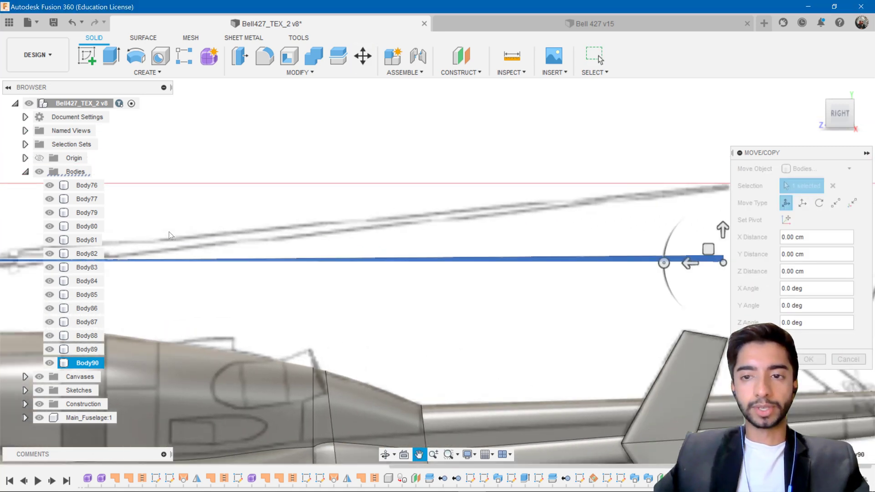
pyautogui.click(648, 231)
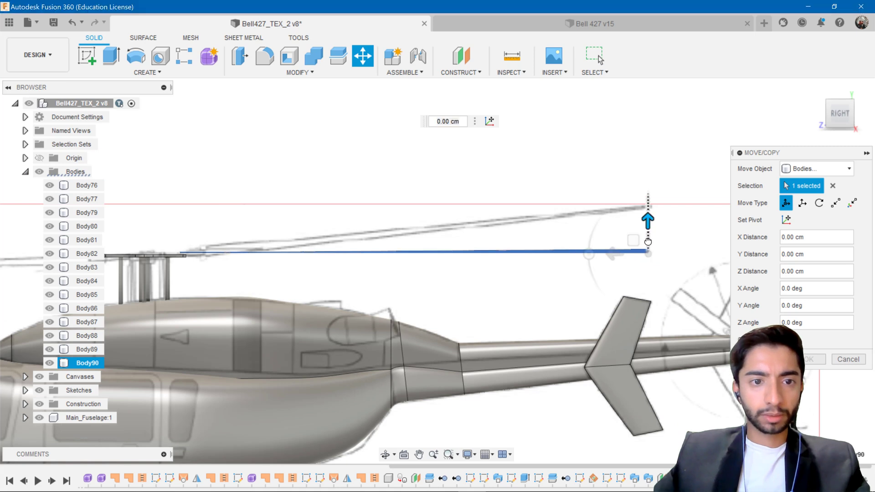
pyautogui.moveTo(647, 231); pyautogui.dragTo(646, 247)
pyautogui.hotkey('ctrl', 'z')
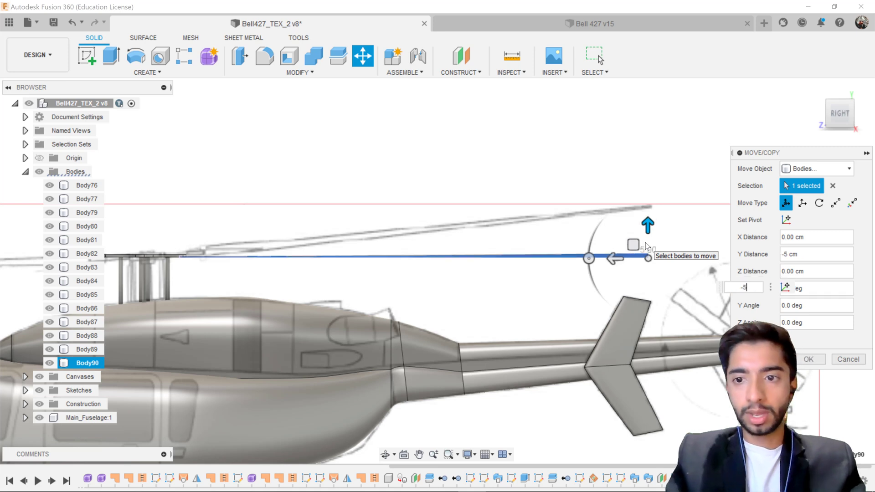
pyautogui.write('3')
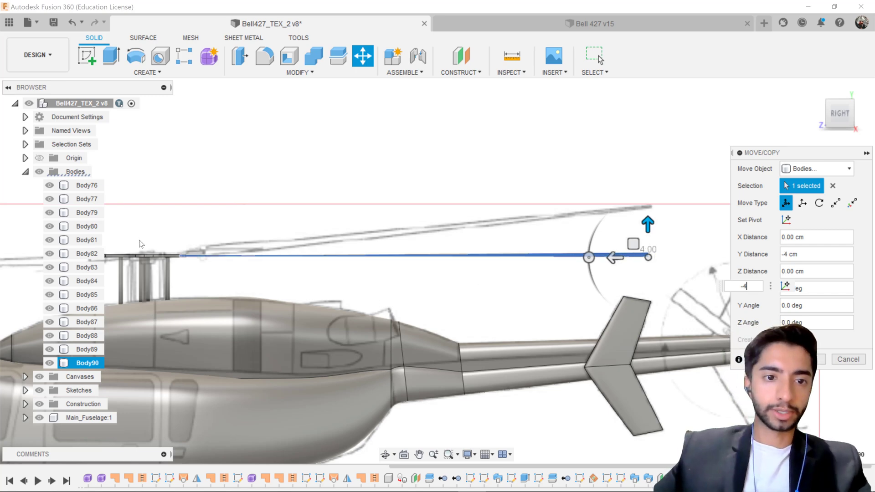
pyautogui.scroll(5, 195, 250)
pyautogui.scroll(3, 194, 249)
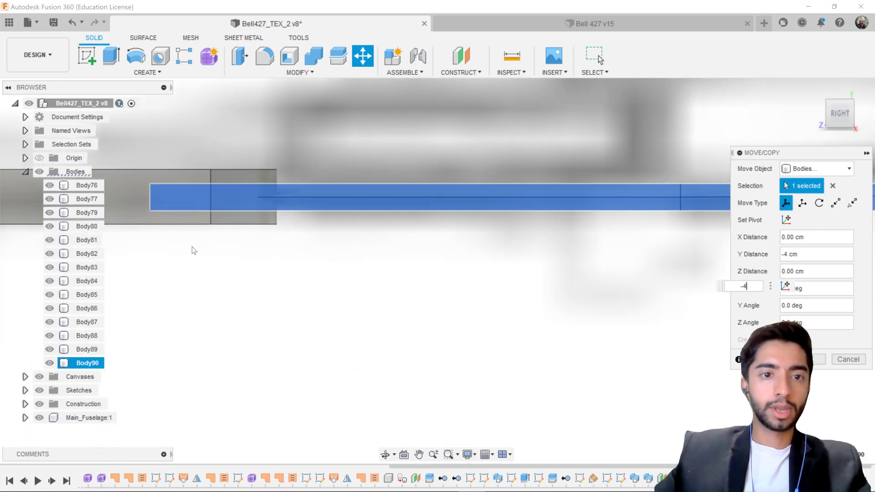
pyautogui.press('Return')
# Set up a full circular pattern of the blade body, using the hub disc's circular edge as the axis.
pyautogui.scroll(-5, 286, 277)
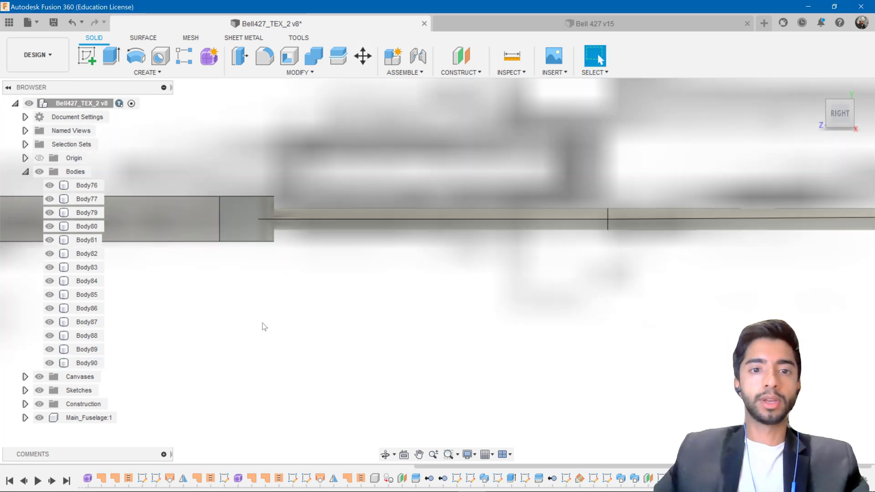
pyautogui.scroll(-10, 297, 292)
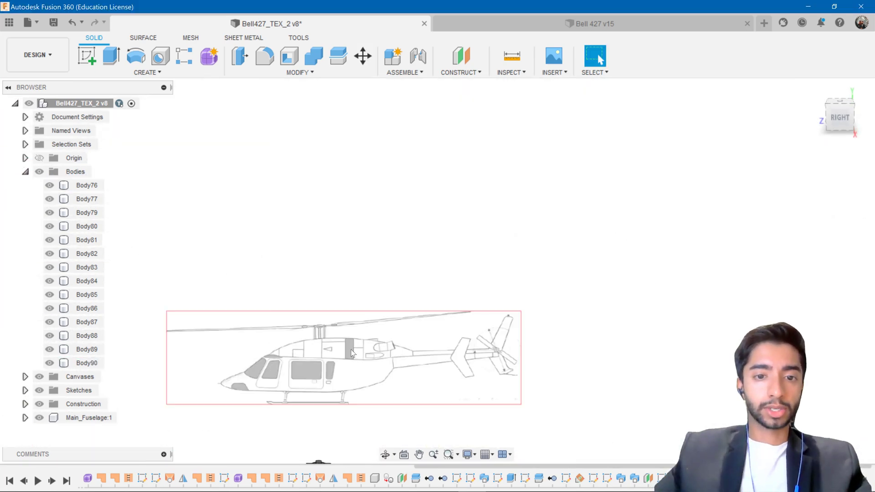
pyautogui.scroll(5, 316, 287)
pyautogui.keyDown('shift'); pyautogui.moveTo(317, 289); pyautogui.dragTo(389, 274, button='middle'); pyautogui.keyUp('shift')
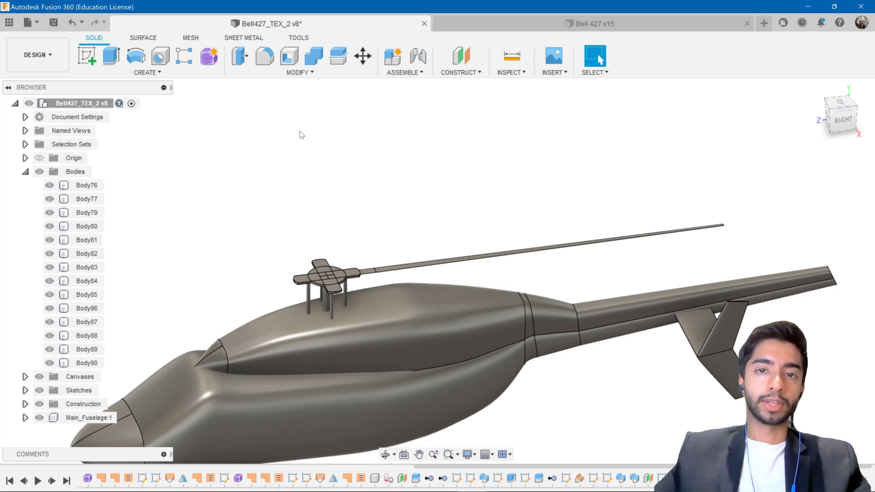
pyautogui.click(146, 72)
pyautogui.moveTo(141, 325)
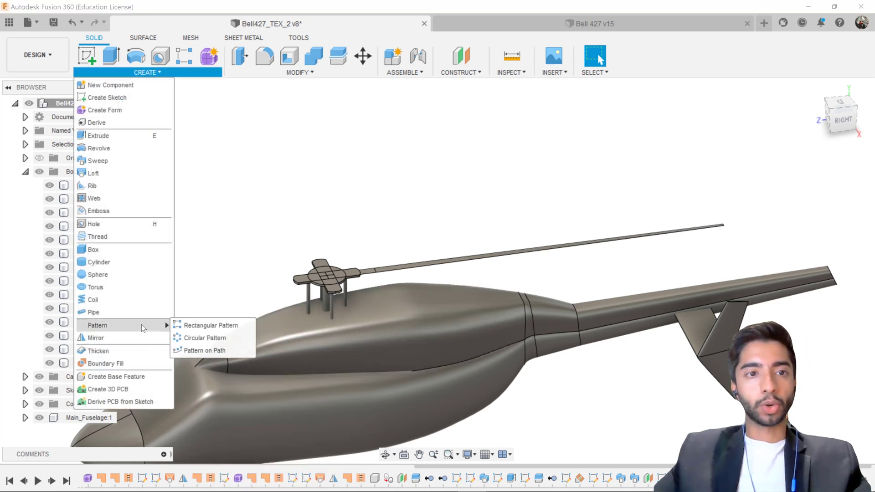
pyautogui.click(198, 338)
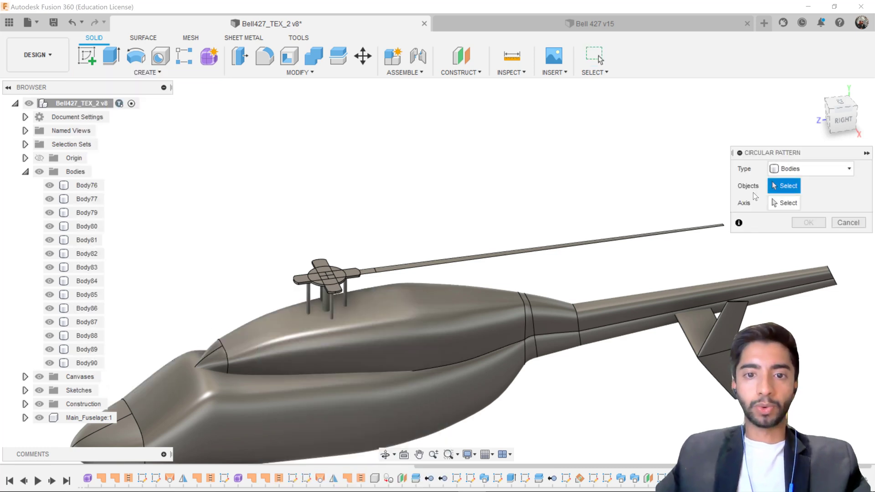
pyautogui.click(478, 255)
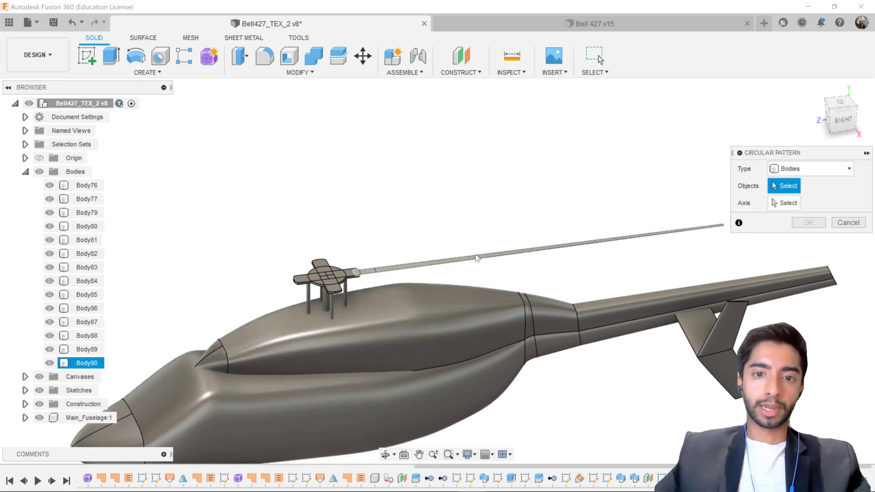
pyautogui.click(788, 203)
pyautogui.scroll(5, 340, 269)
pyautogui.click(361, 259)
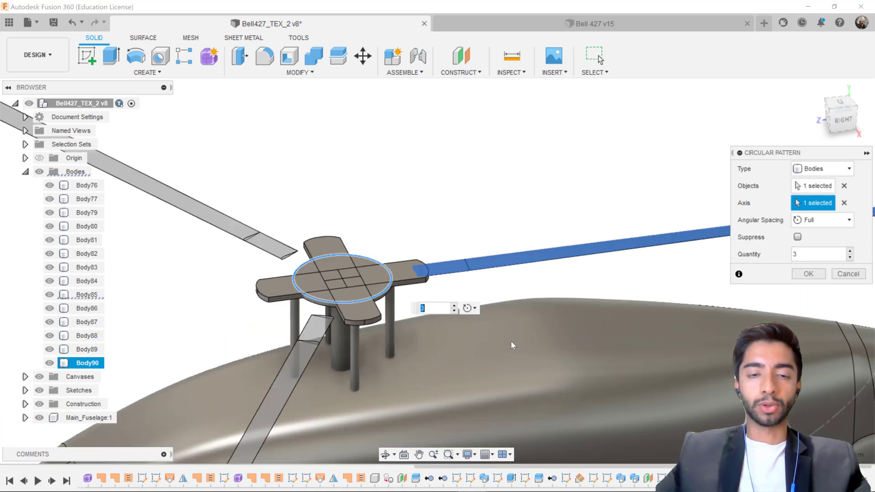